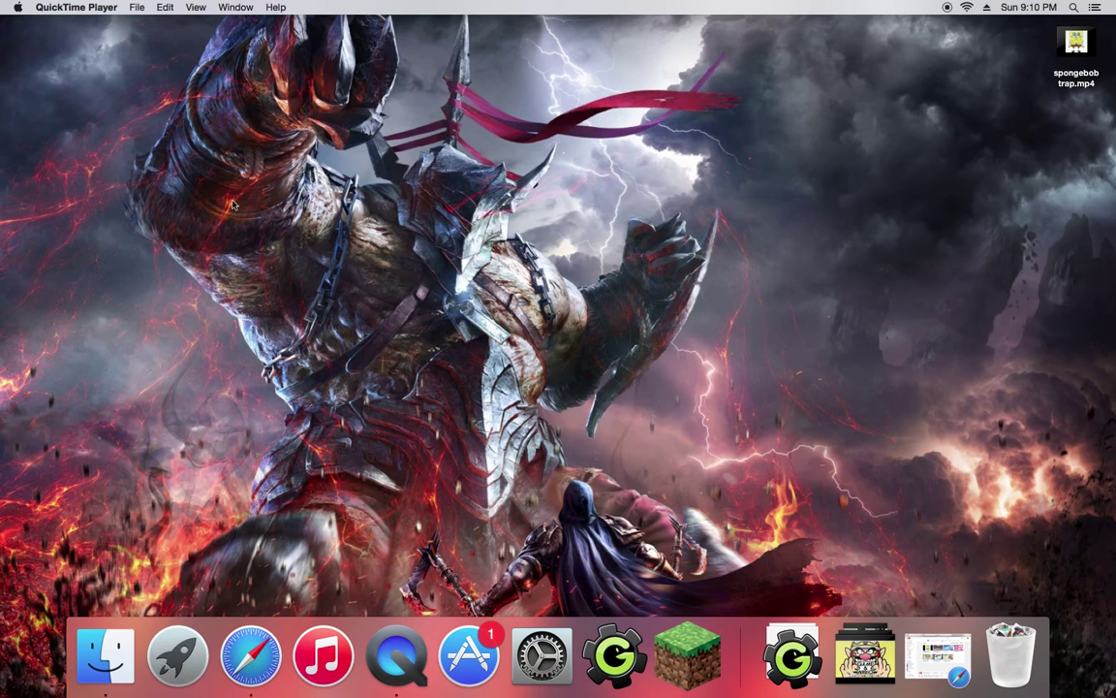
# - Launch VideoPad Video Editor Free from page 3 of the Launchpad app grid
pyautogui.moveTo(219, 183); pyautogui.dragTo(198, 417)
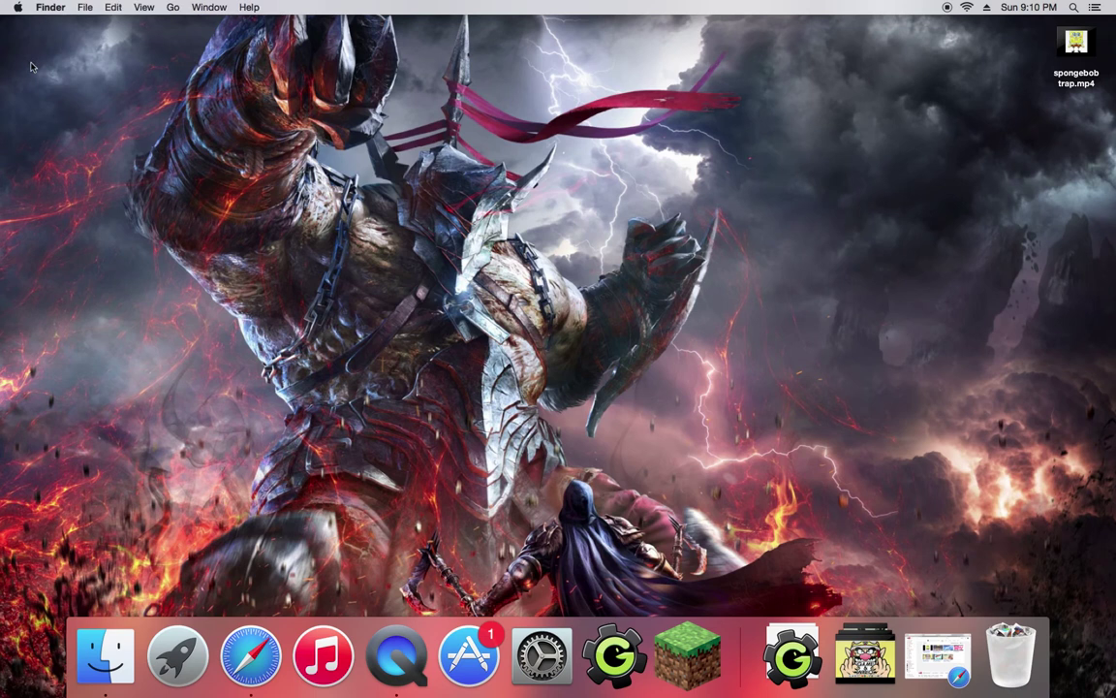
pyautogui.moveTo(21, 30); pyautogui.dragTo(649, 489)
pyautogui.click(178, 656)
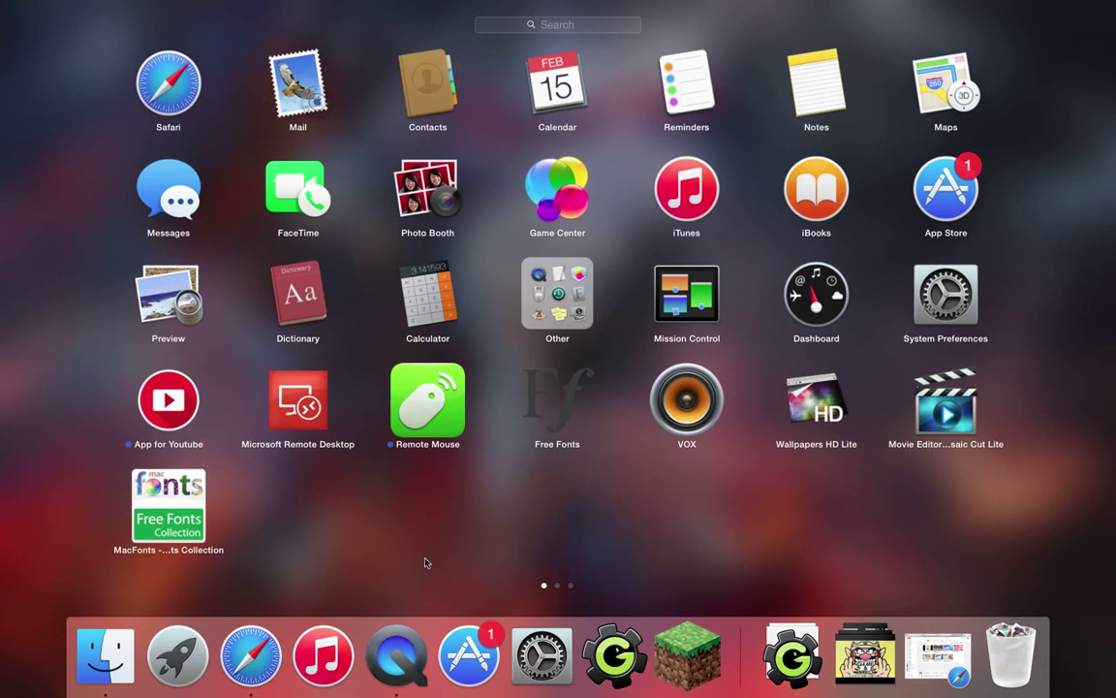
pyautogui.moveTo(1113, 487); pyautogui.dragTo(977, 366)
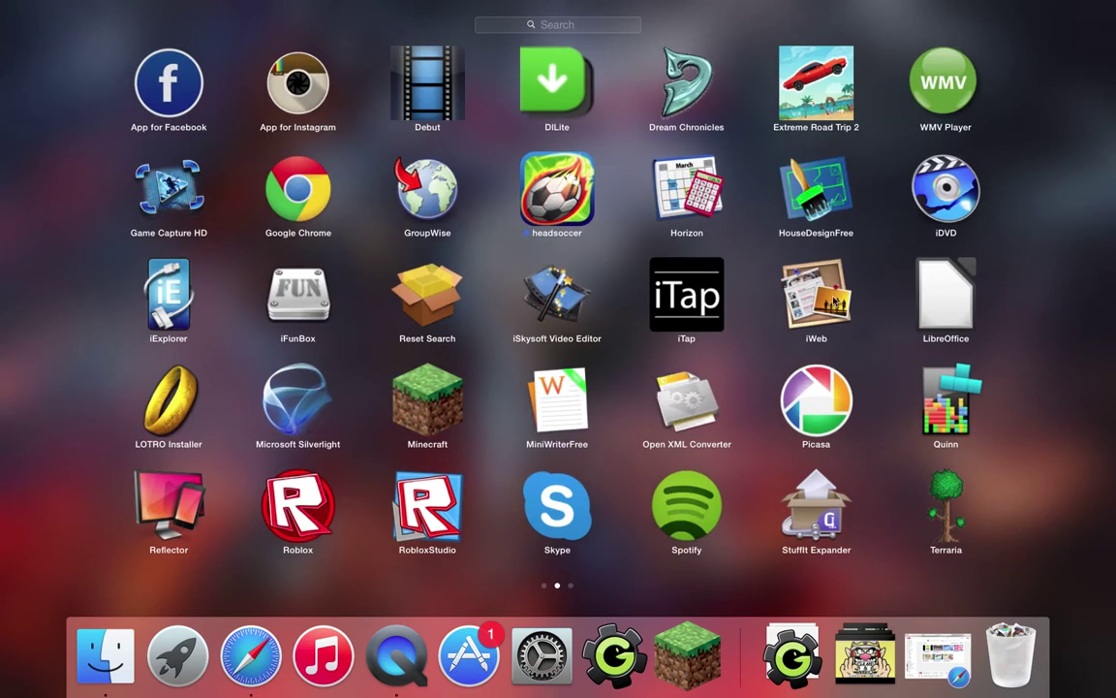
pyautogui.hscroll(5, 872, 356)
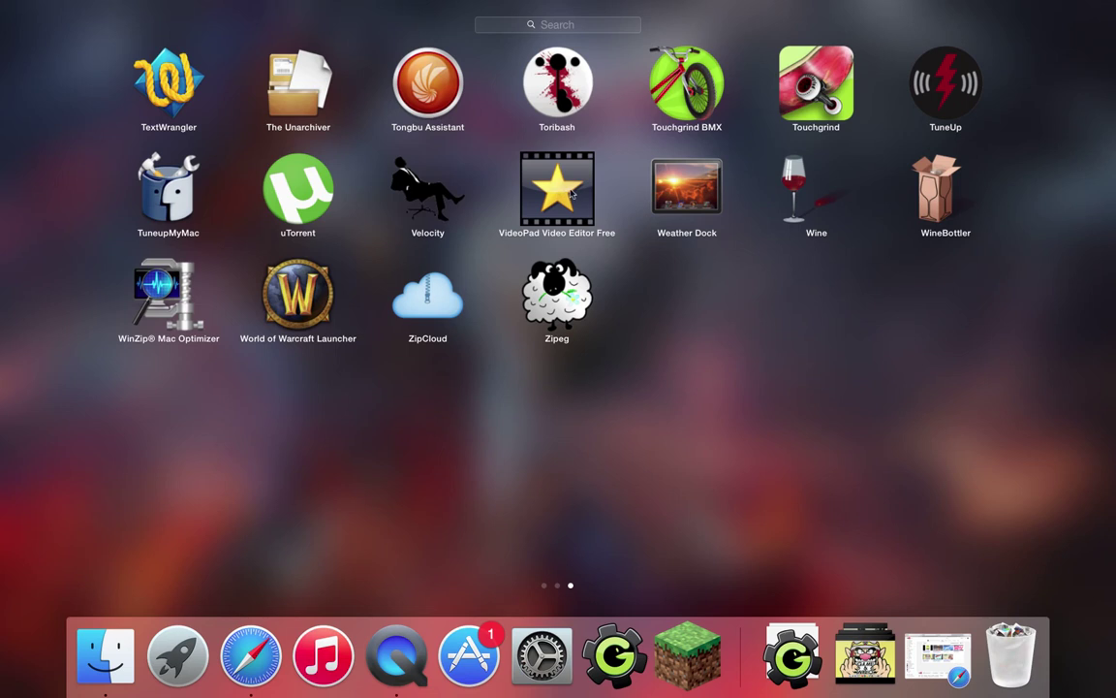
pyautogui.moveTo(572, 194)
pyautogui.mouseDown()
pyautogui.moveTo(524, 196)
pyautogui.moveTo(554, 180)
pyautogui.mouseUp()
pyautogui.click(552, 177)
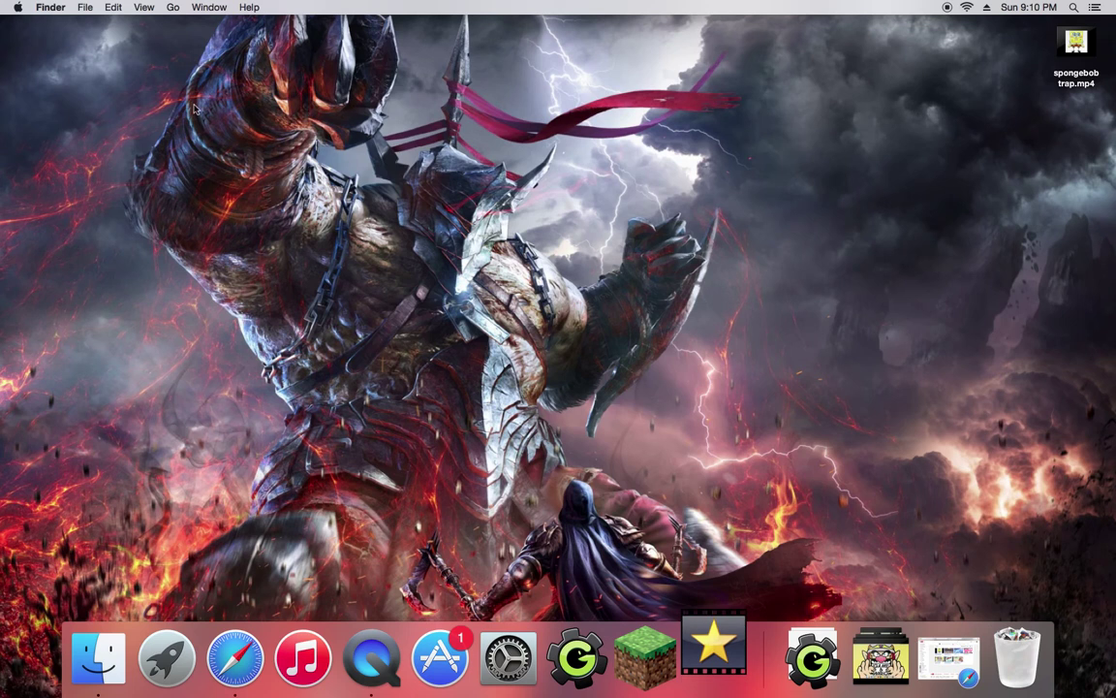
pyautogui.moveTo(62, 36); pyautogui.dragTo(543, 242)
pyautogui.click(323, 75)
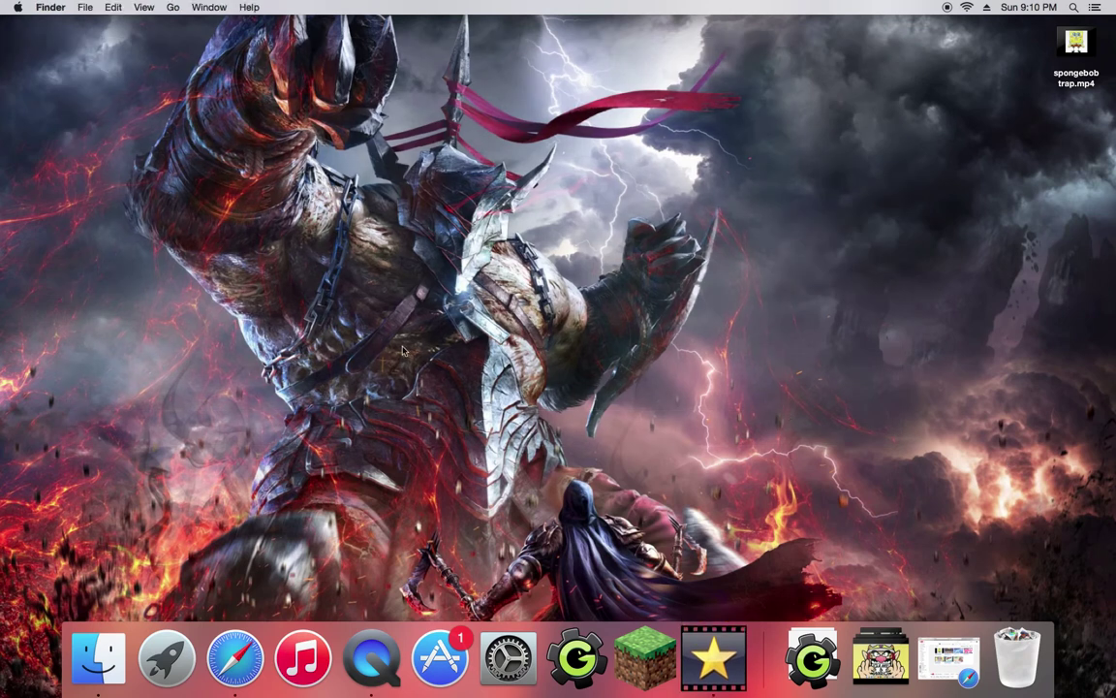
# - Cancel VideoPad's welcome dialog to reach an empty untitled project, then launch iTunes
pyautogui.click(690, 667)
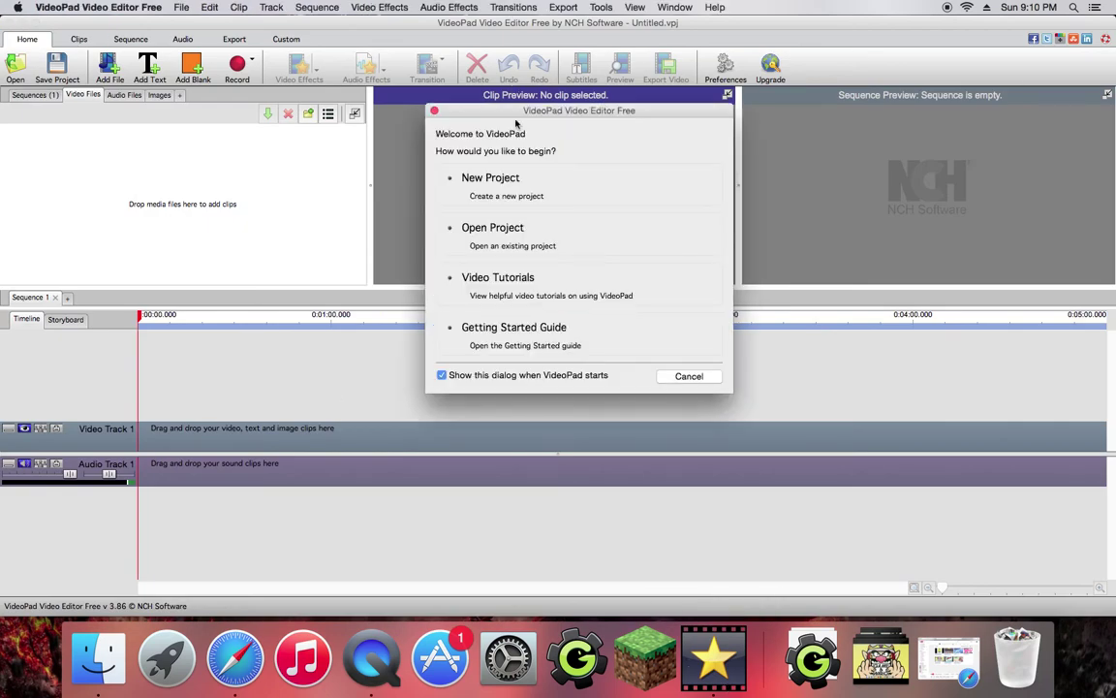
pyautogui.click(434, 111)
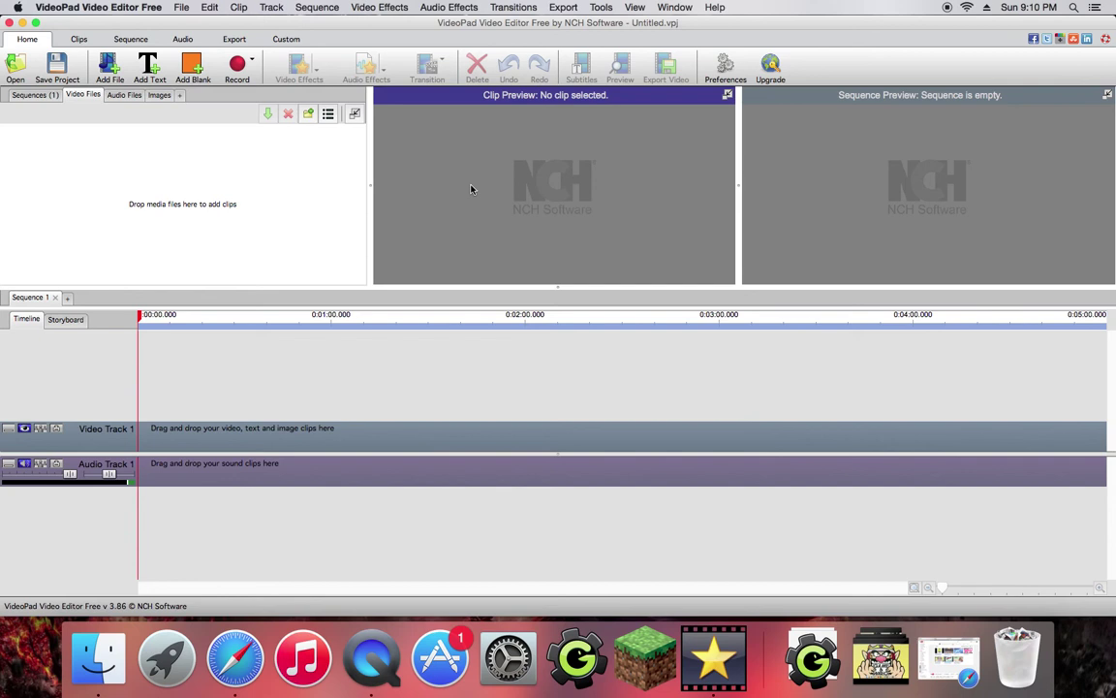
pyautogui.moveTo(70, 29); pyautogui.dragTo(65, 30)
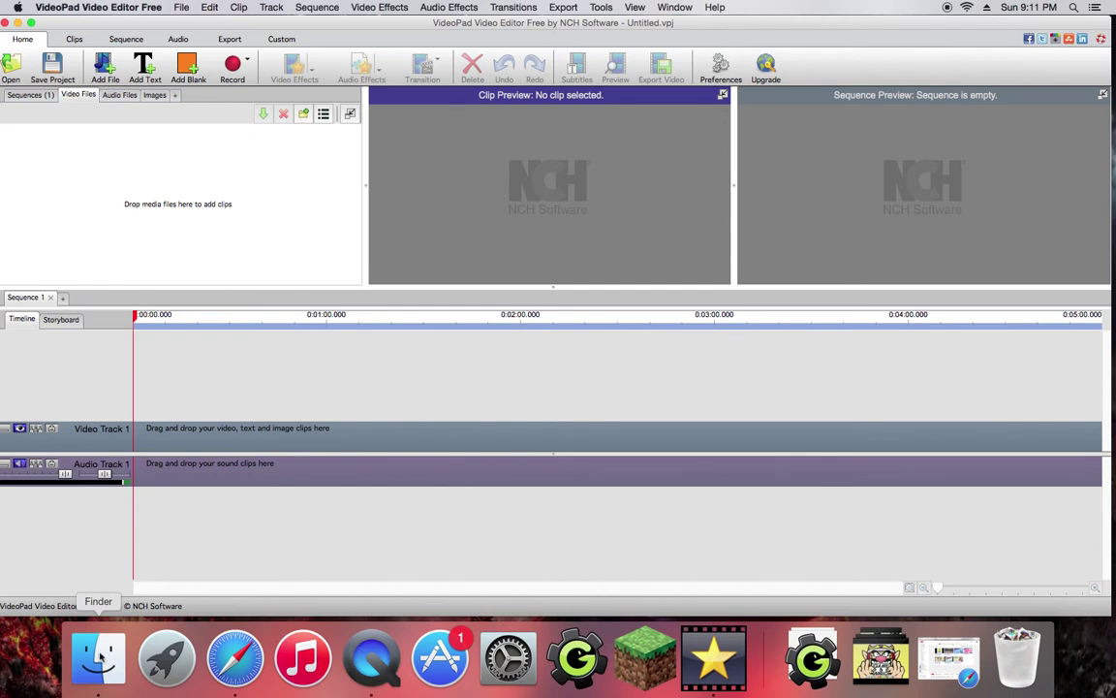
pyautogui.click(322, 644)
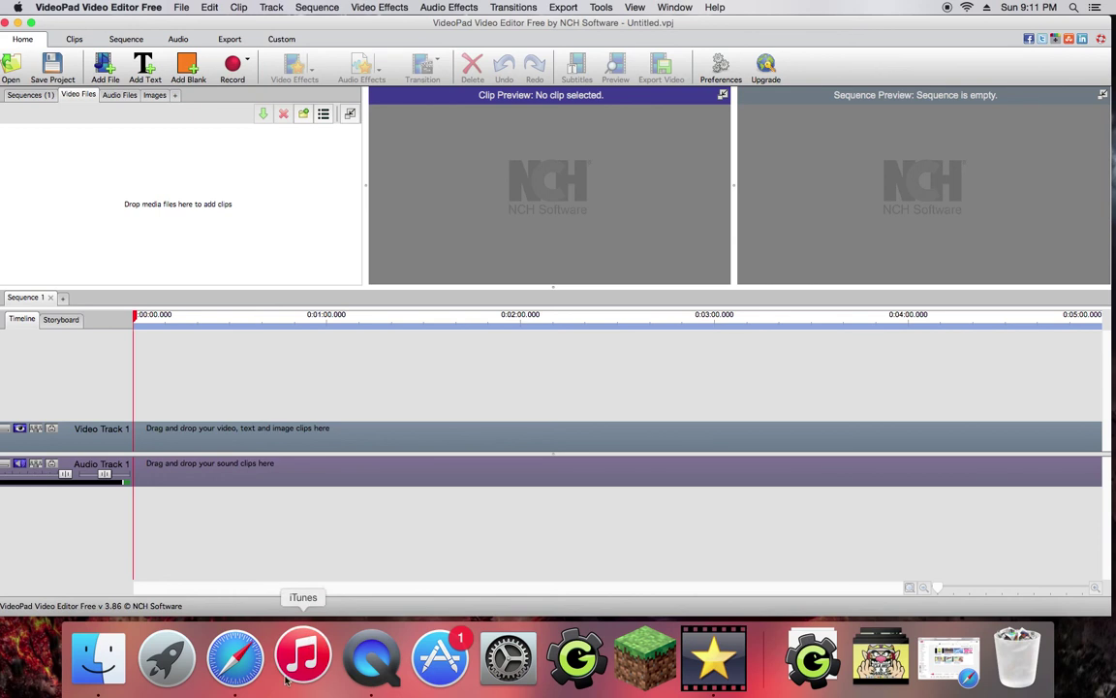
# - In Safari's image-search tab, replace the spongebob query and search Google Images for 'miley cyrus'
pyautogui.click(233, 665)
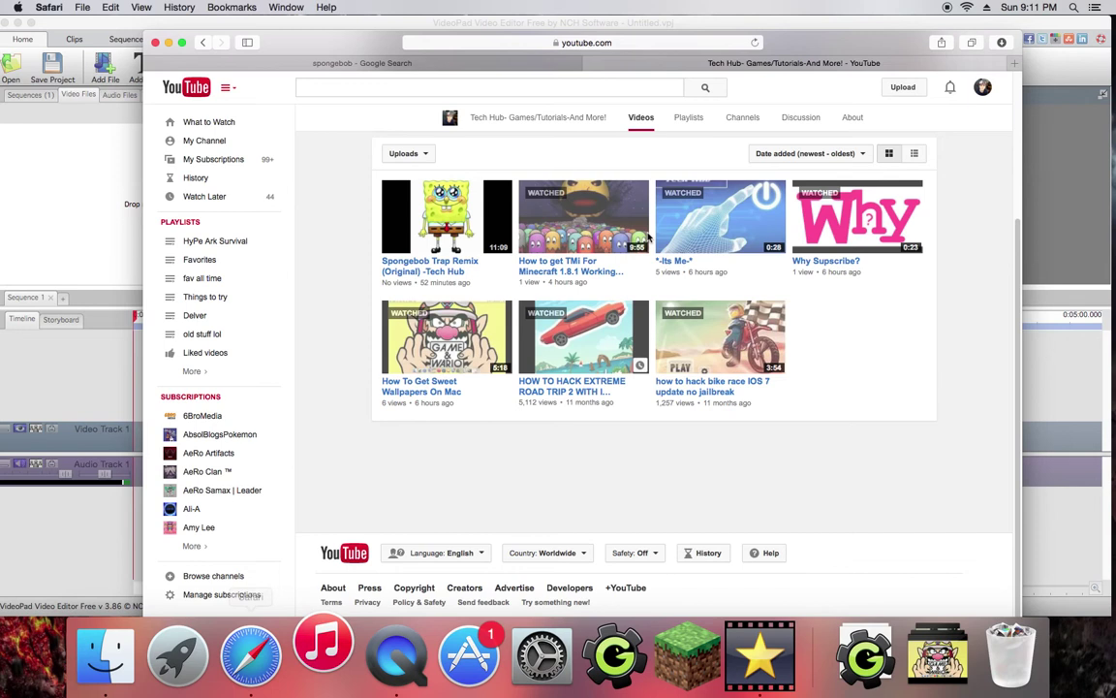
pyautogui.moveTo(379, 61); pyautogui.dragTo(489, 149)
pyautogui.click(523, 200)
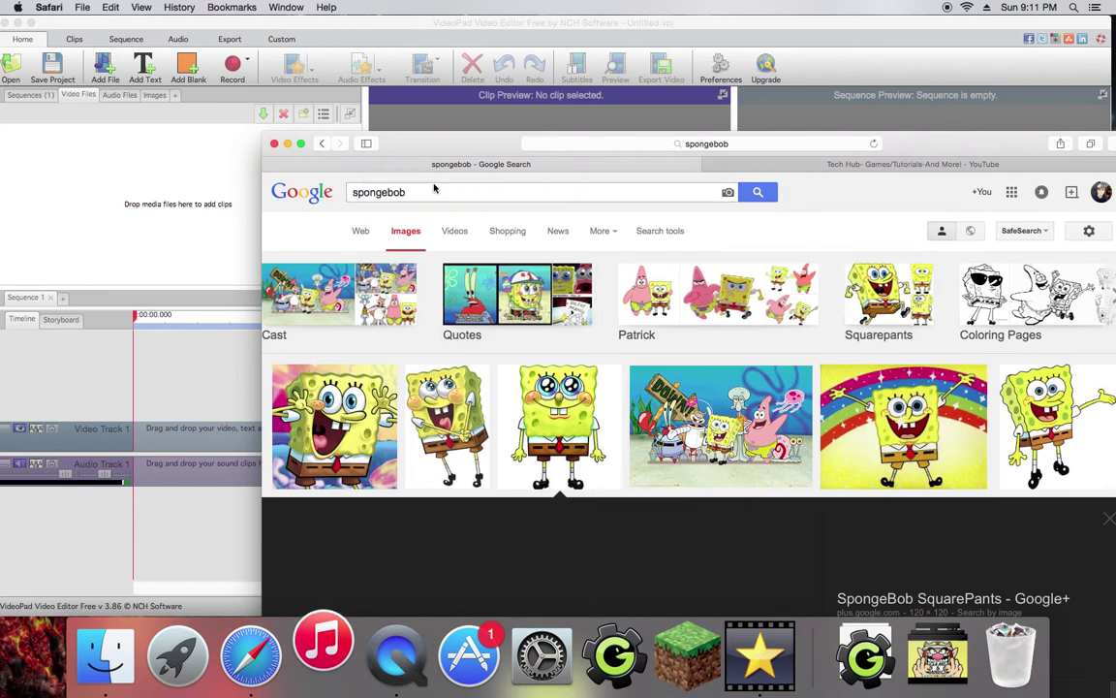
pyautogui.moveTo(415, 191); pyautogui.dragTo(308, 194)
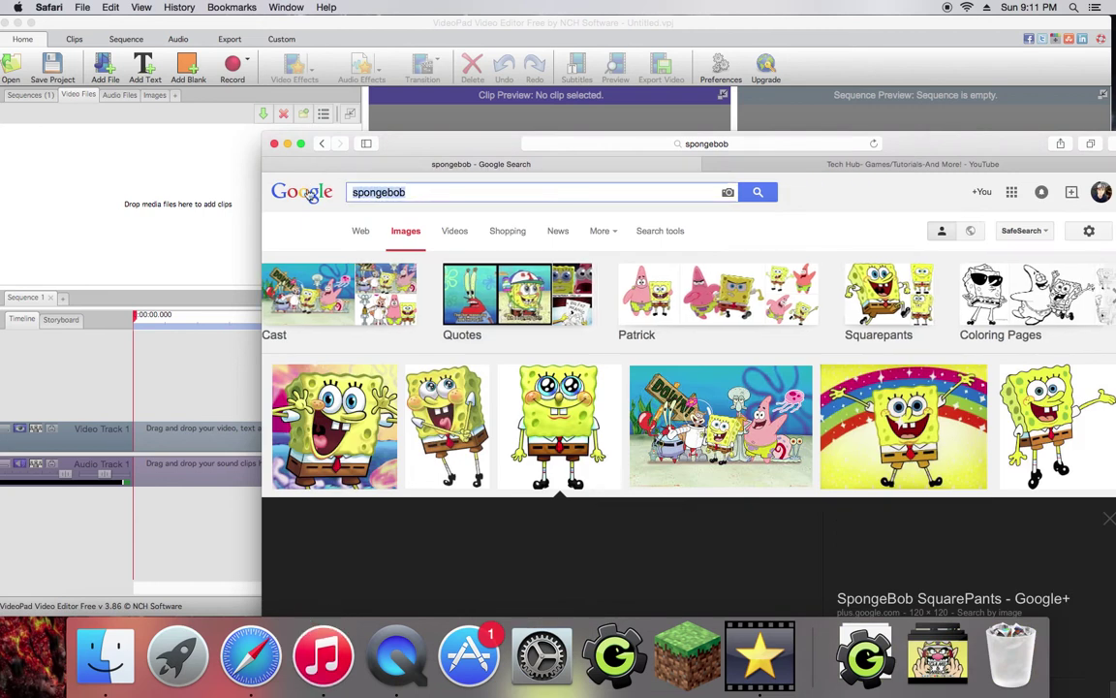
pyautogui.write('miley cyrus')
pyautogui.press('Return')
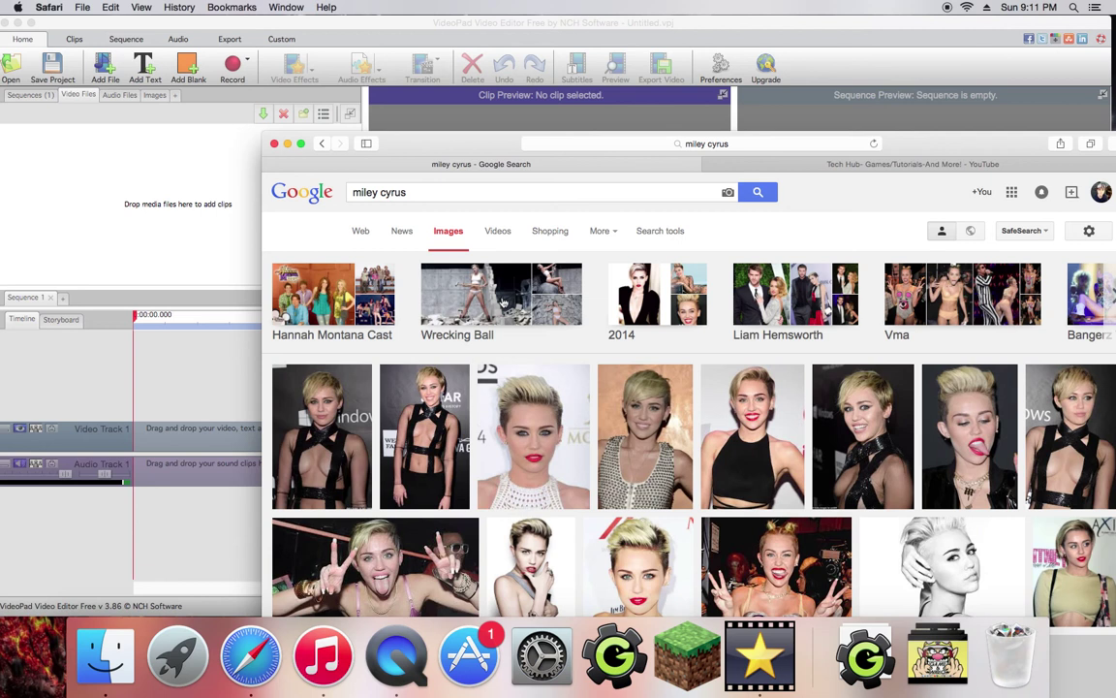
pyautogui.scroll(-3, 504, 306)
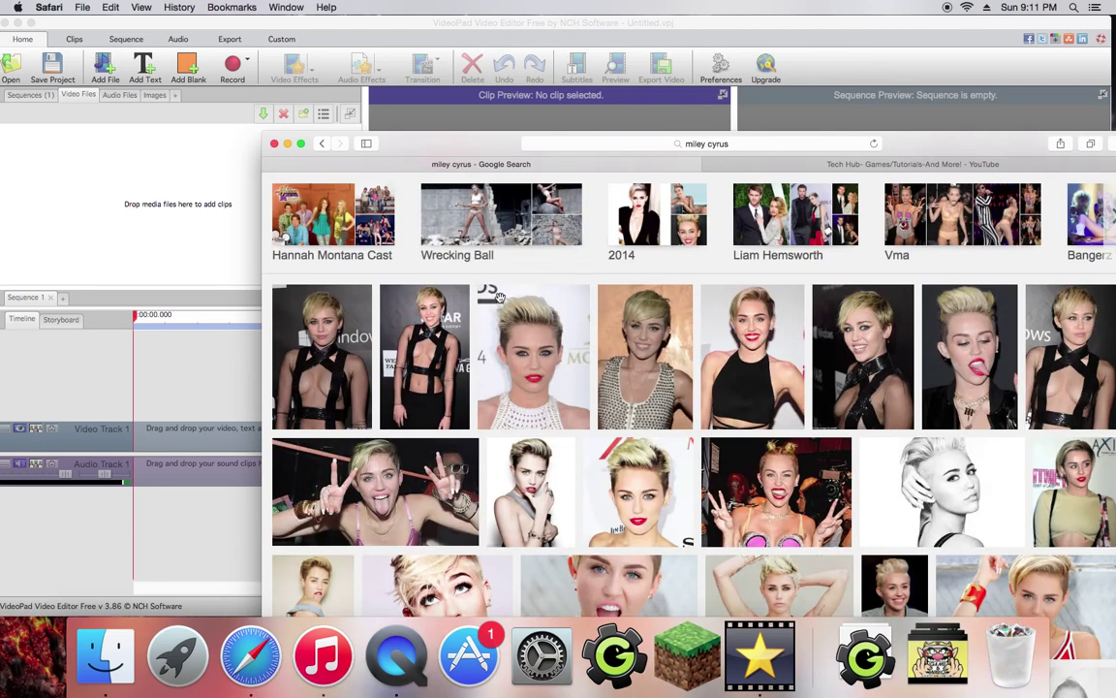
# - Open the 'miley cyrus wrecking ball' suggestion and browse through the image results
pyautogui.click(477, 221)
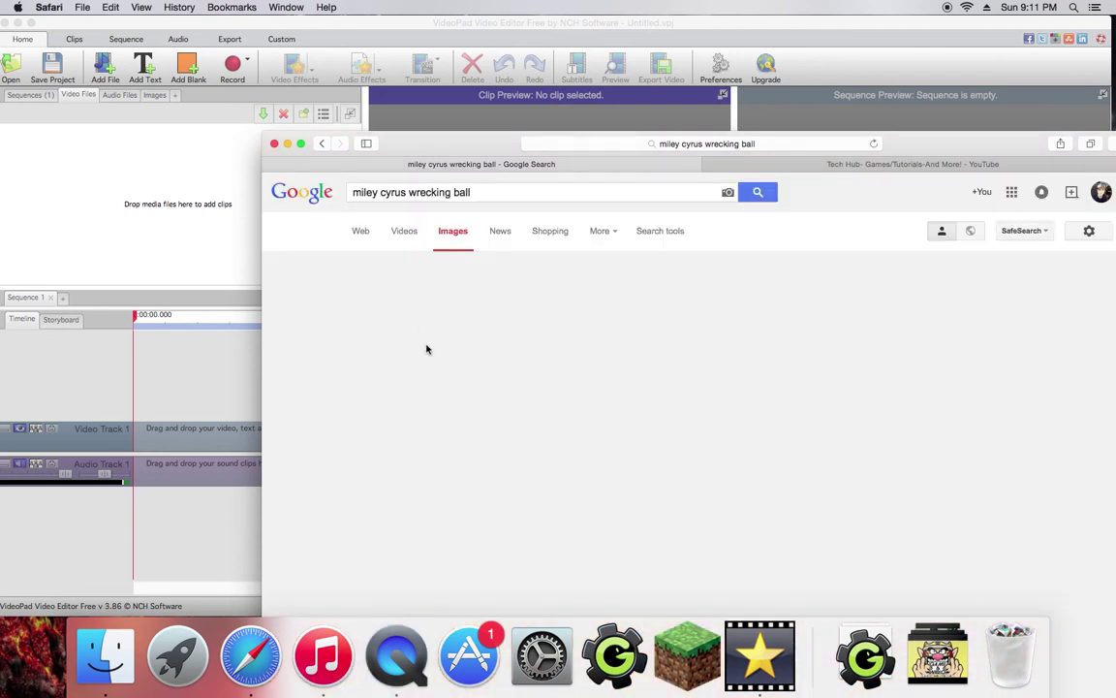
pyautogui.scroll(-1, 473, 323)
pyautogui.scroll(1, 476, 320)
pyautogui.scroll(-3, 476, 320)
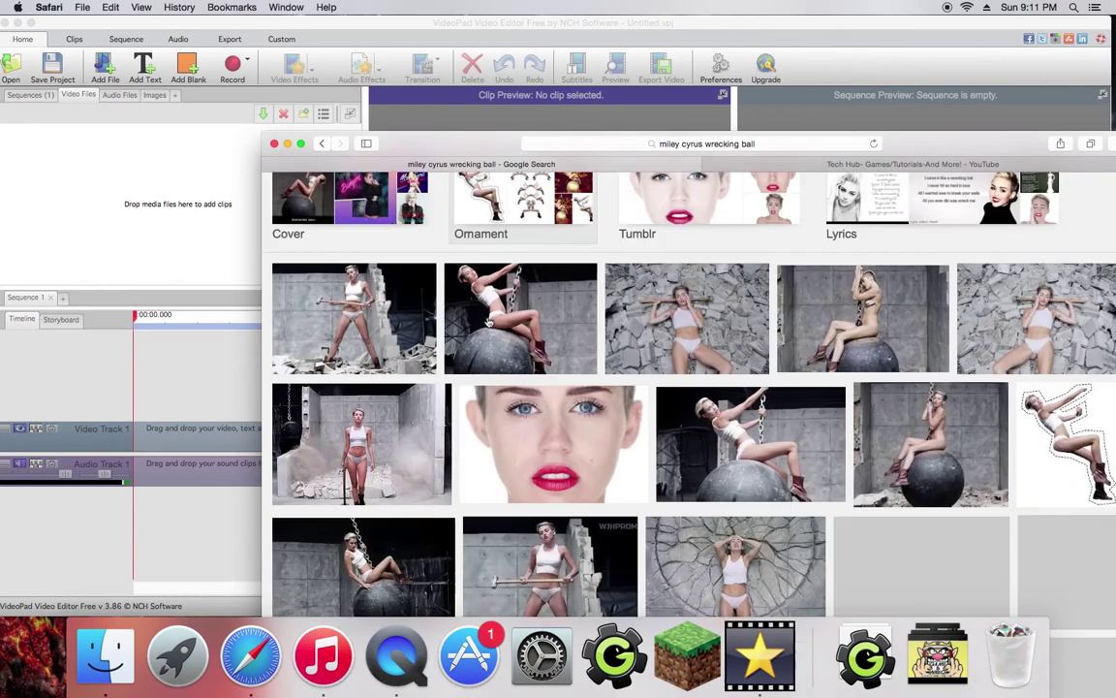
pyautogui.scroll(-1, 490, 322)
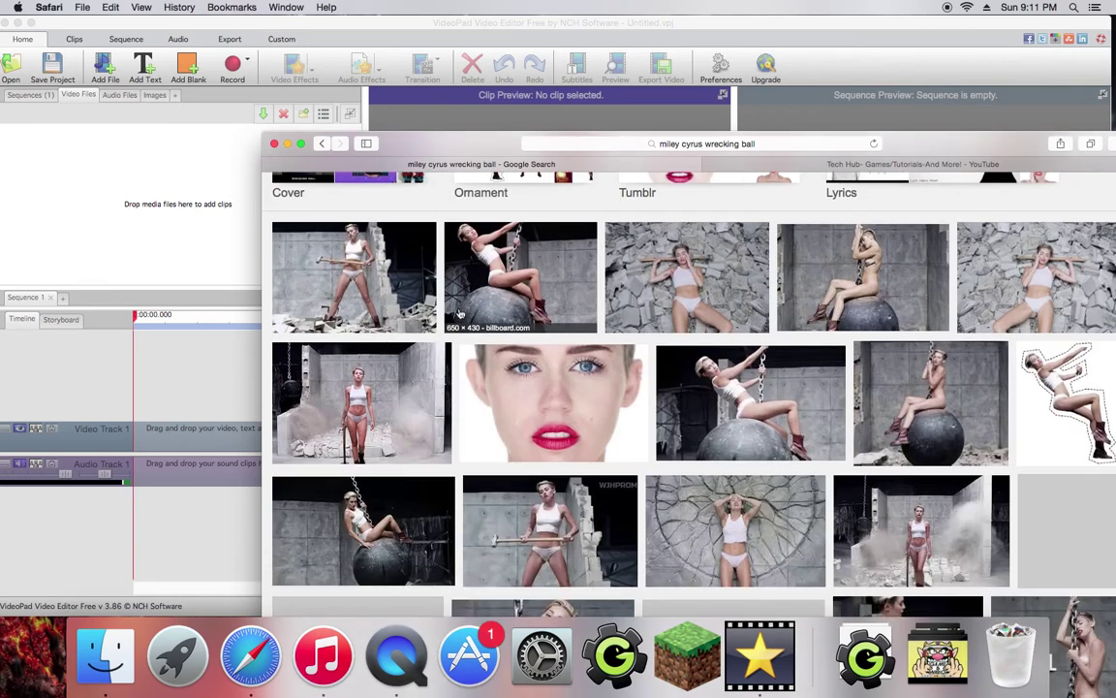
pyautogui.scroll(1, 461, 312)
pyautogui.scroll(-1, 460, 313)
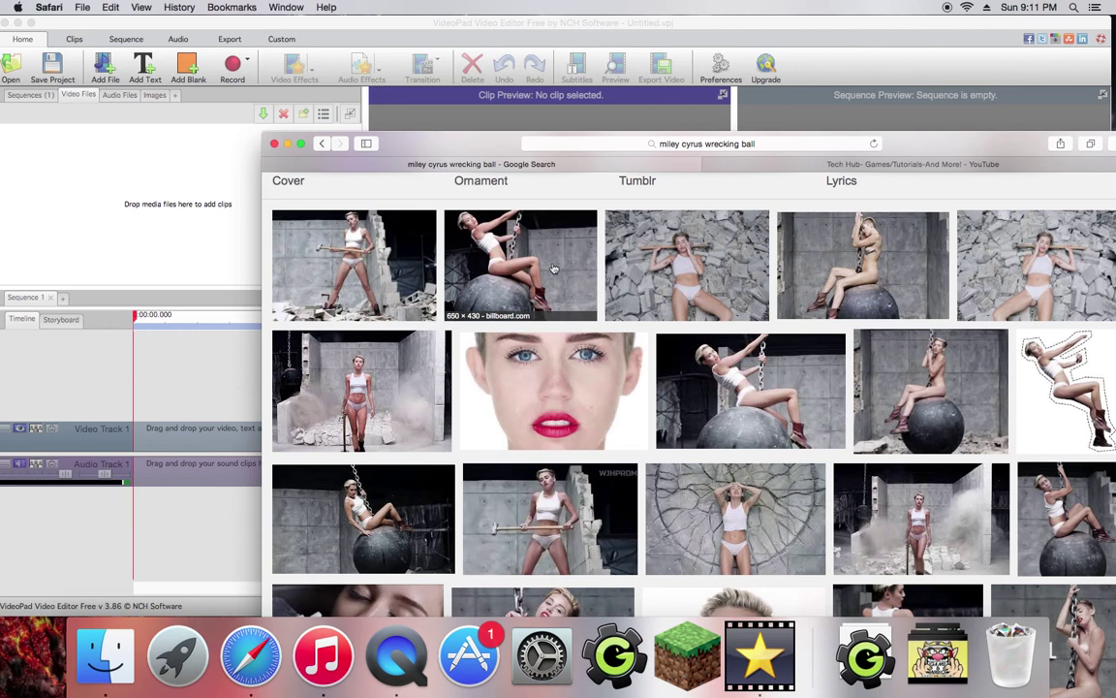
pyautogui.scroll(-5, 533, 291)
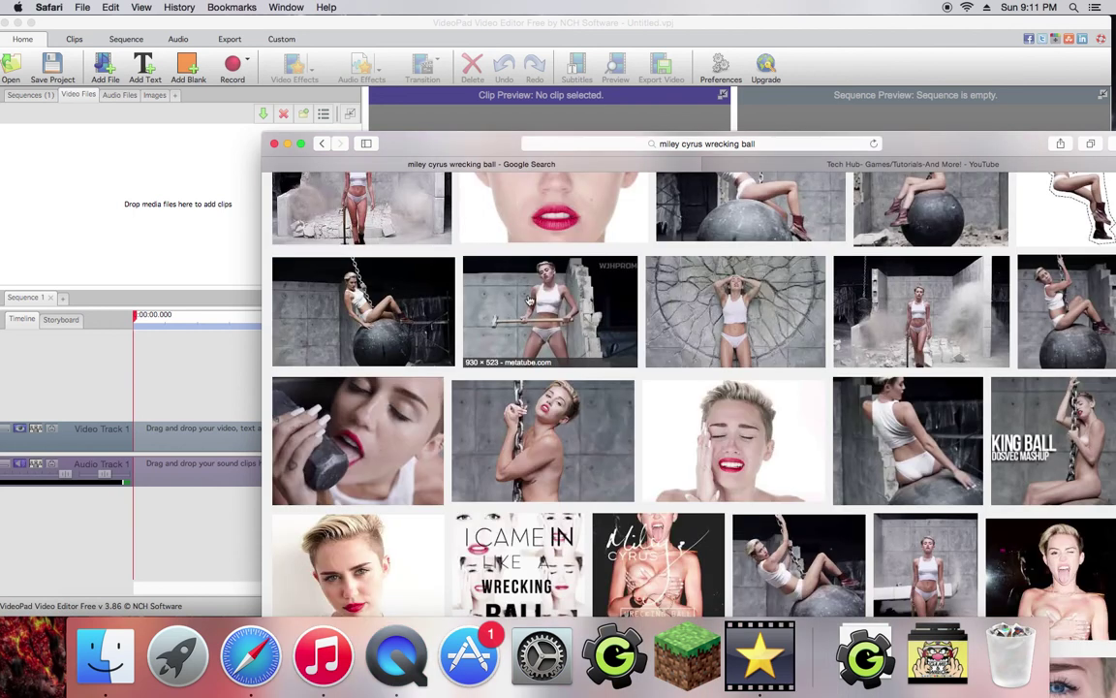
pyautogui.scroll(-1, 524, 328)
pyautogui.scroll(-1, 523, 328)
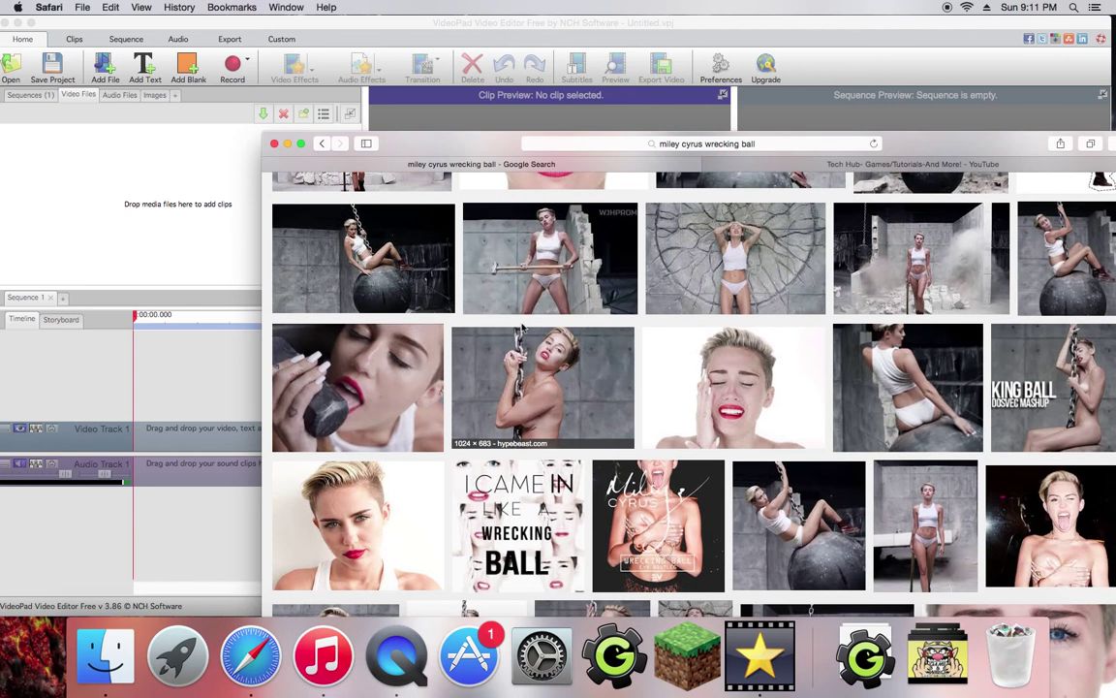
pyautogui.scroll(-4, 523, 330)
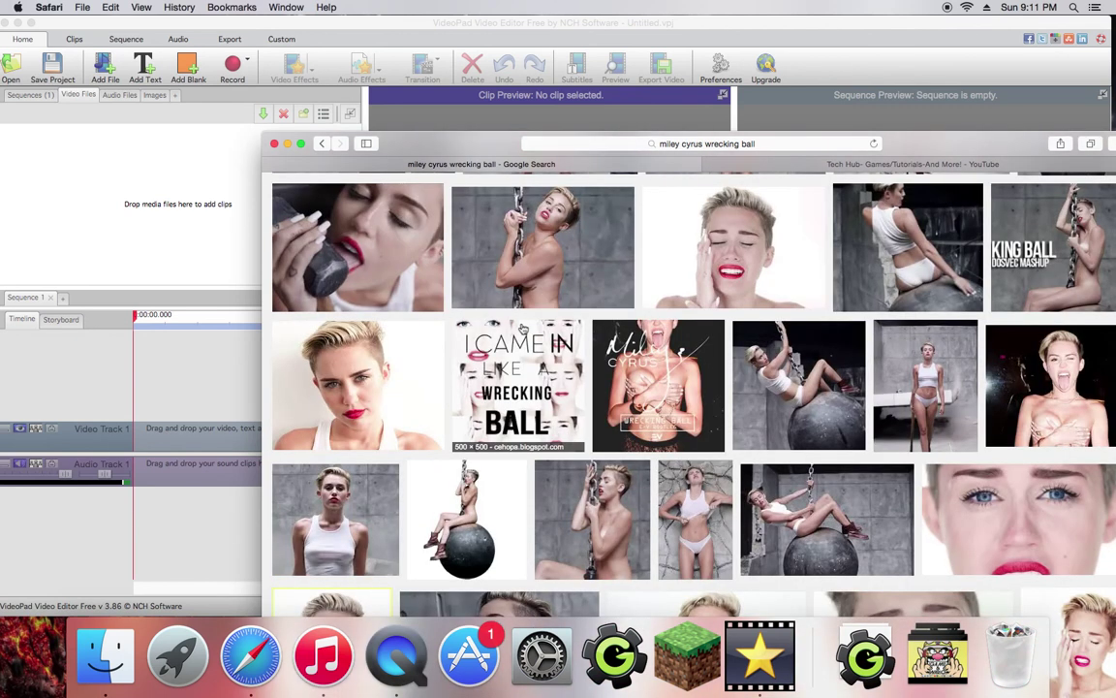
pyautogui.scroll(-1, 523, 329)
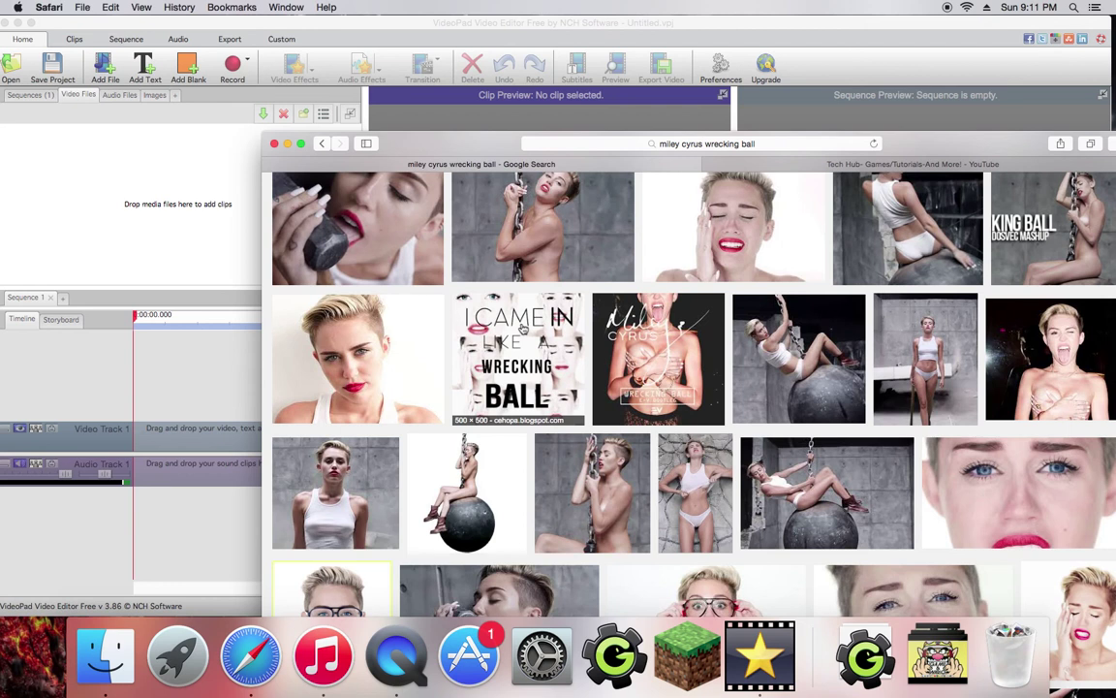
pyautogui.scroll(-10, 523, 330)
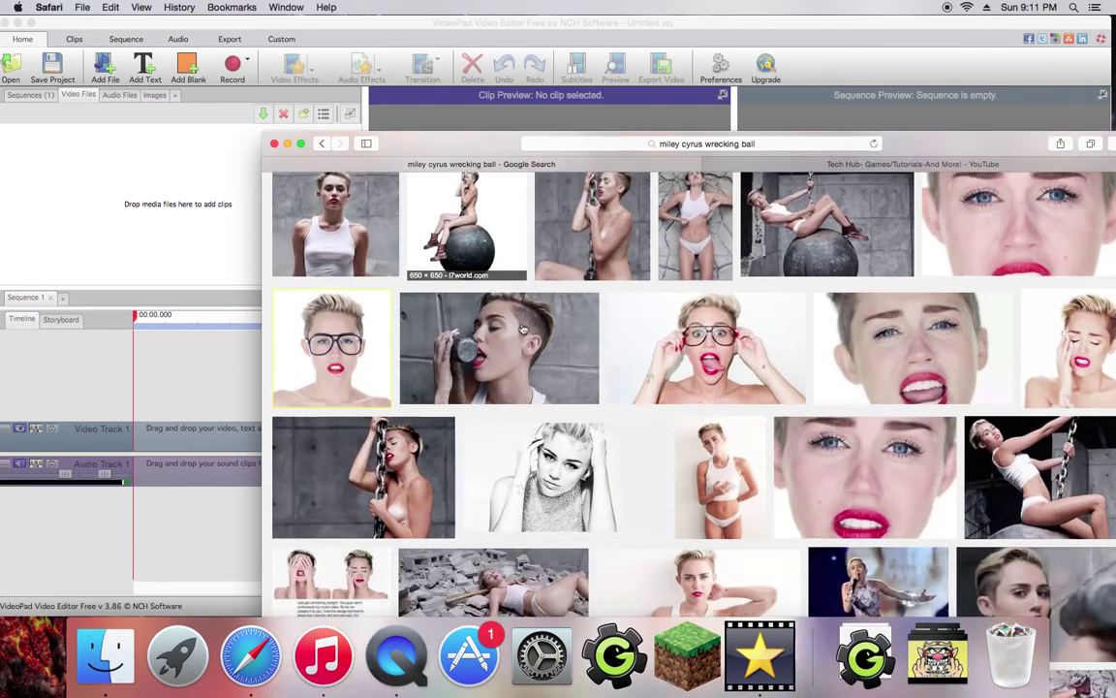
pyautogui.scroll(-4, 523, 330)
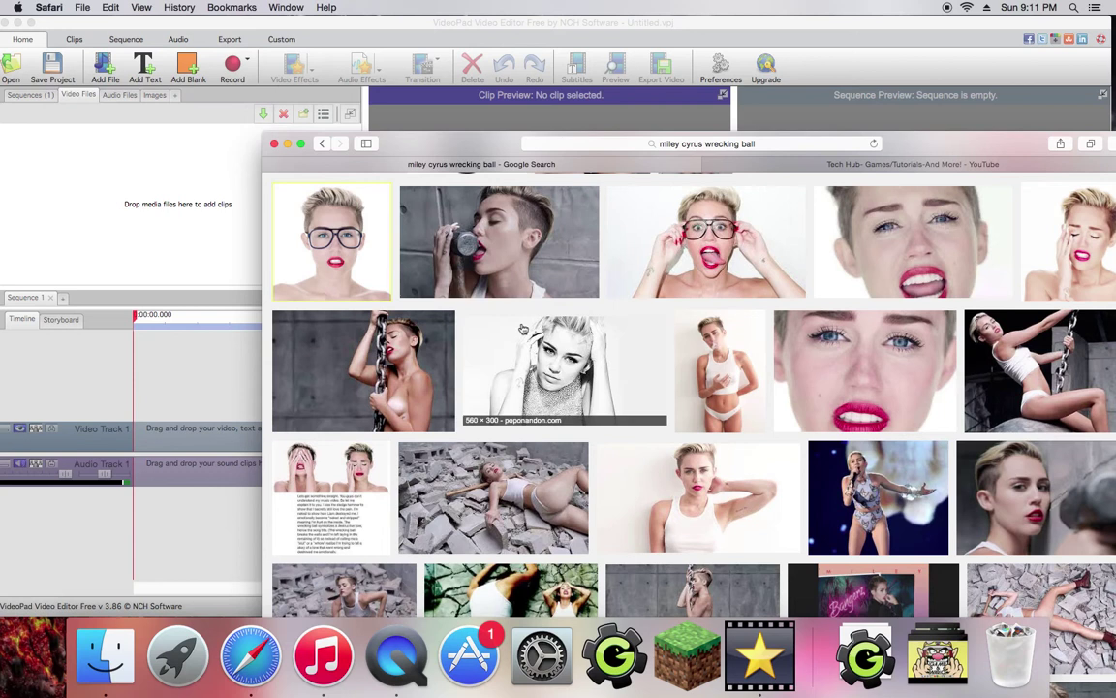
pyautogui.scroll(15, 523, 330)
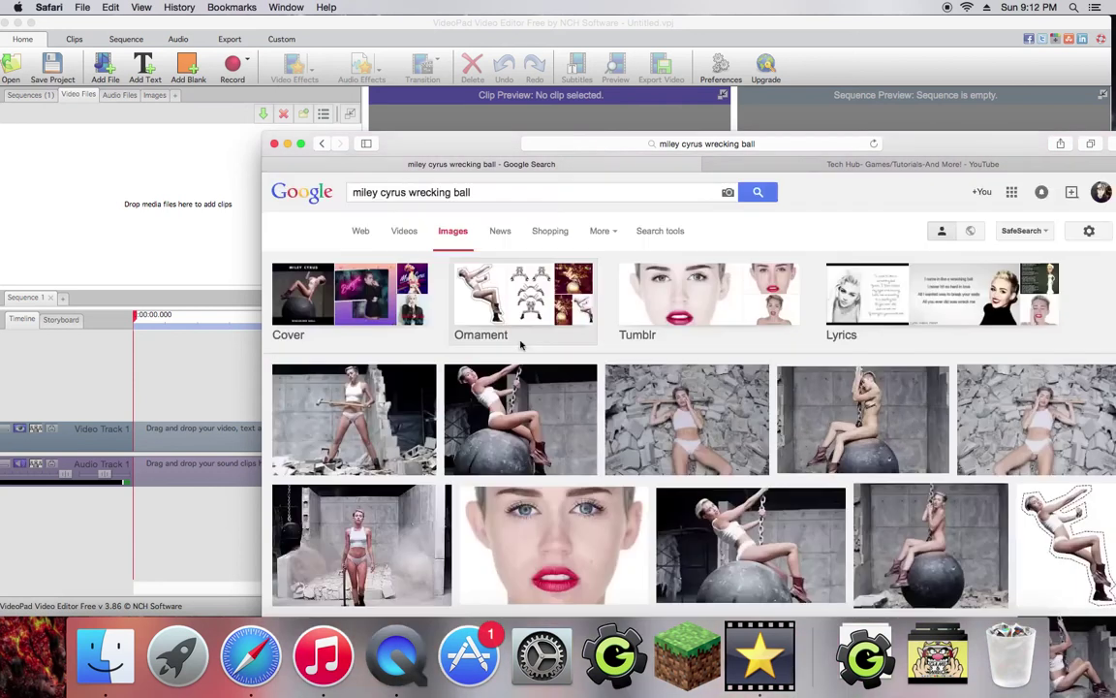
pyautogui.scroll(-7, 524, 391)
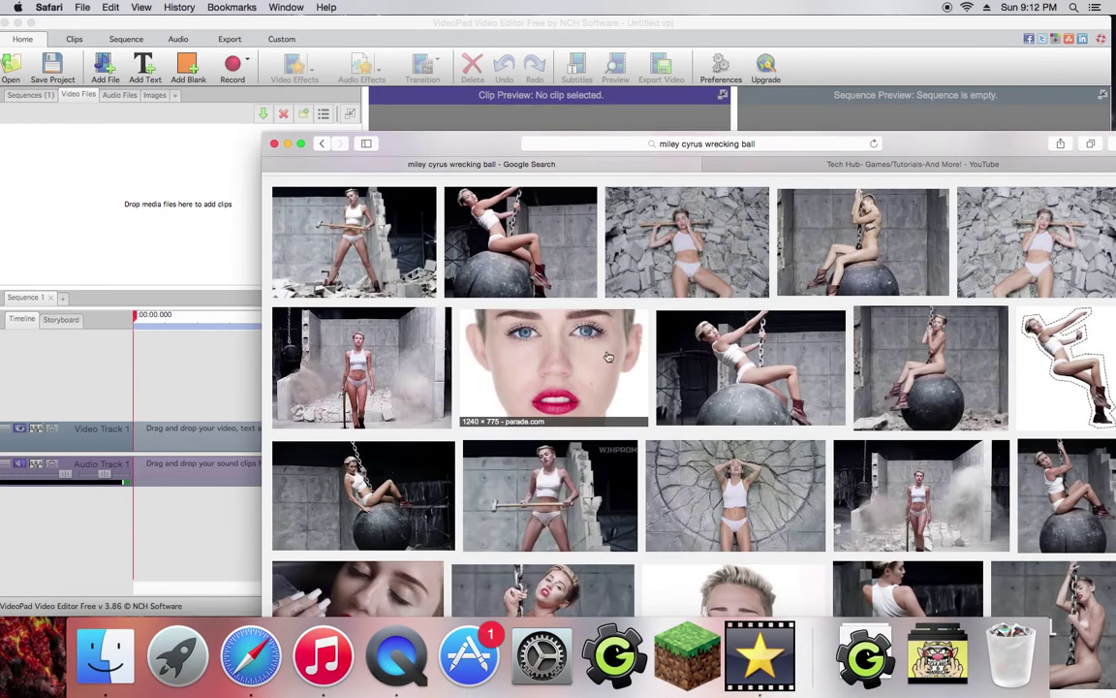
# - Save a wrecking-ball image as 'miley' in Documents, then minimize Safari
pyautogui.click(676, 360)
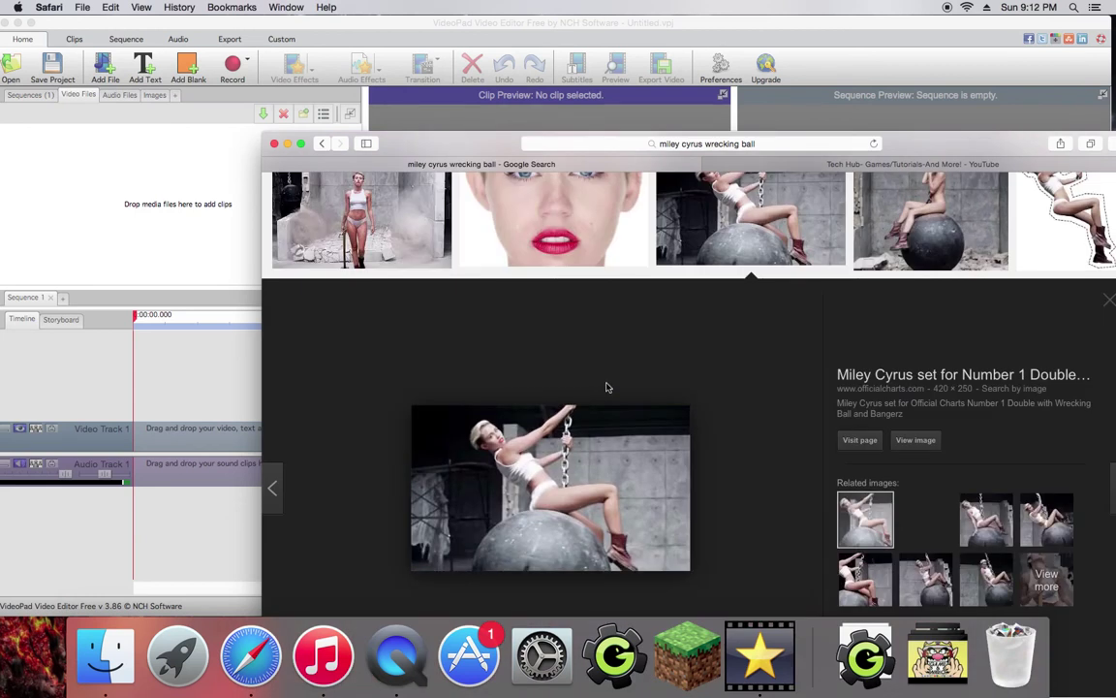
pyautogui.press('Escape')
pyautogui.scroll(-1, 544, 399)
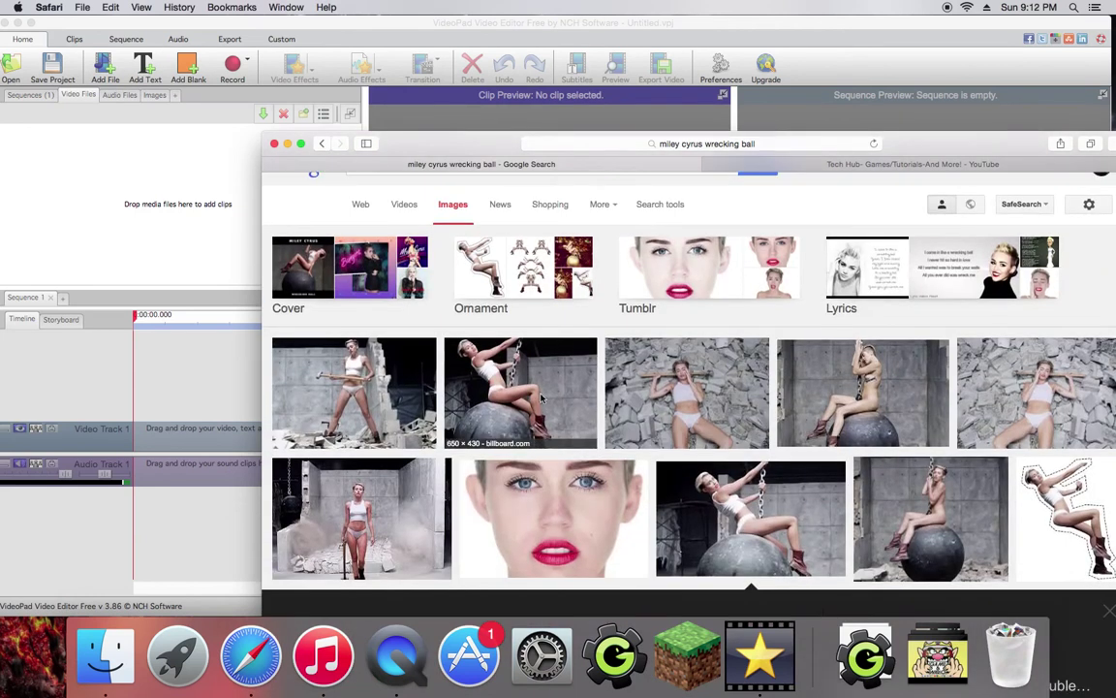
pyautogui.rightClick(542, 399)
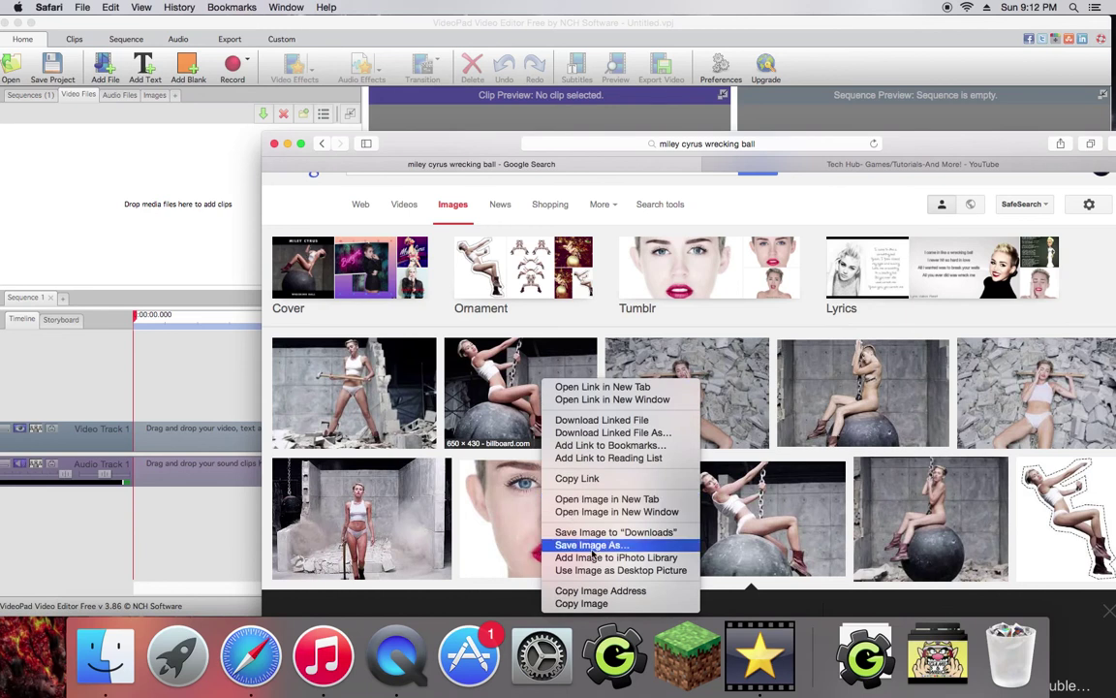
pyautogui.click(547, 533)
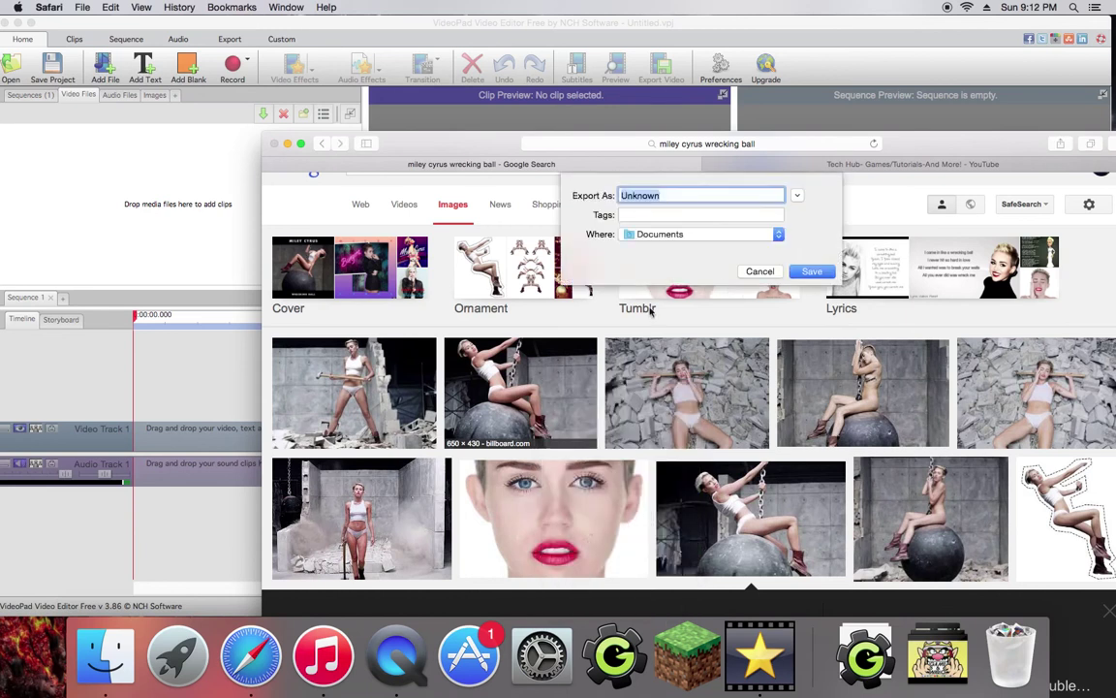
pyautogui.write('miley')
pyautogui.press('Return')
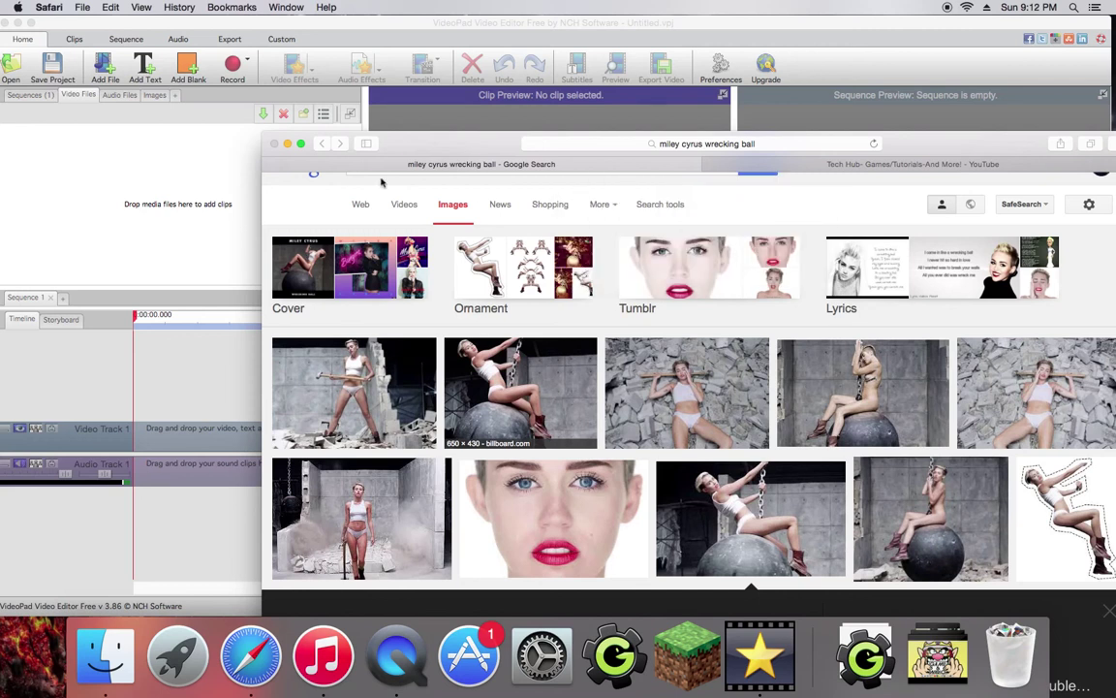
pyautogui.click(288, 143)
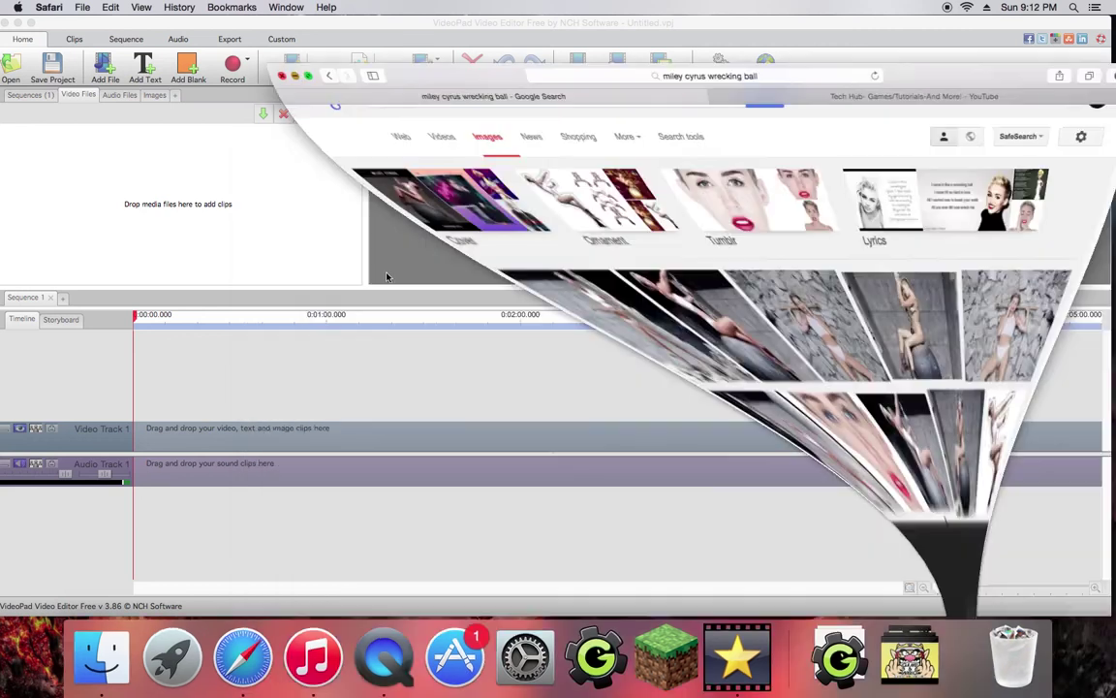
pyautogui.click(303, 651)
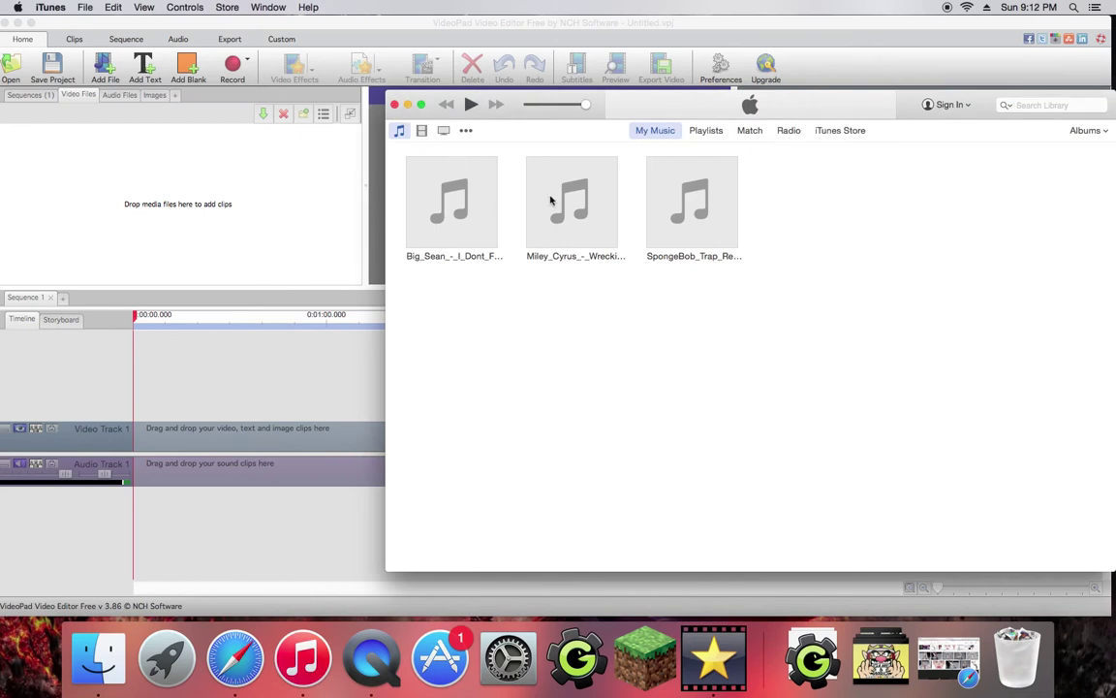
pyautogui.moveTo(551, 200); pyautogui.dragTo(477, 268)
pyautogui.moveTo(518, 103)
pyautogui.mouseDown()
pyautogui.moveTo(565, 279)
pyautogui.moveTo(455, 76)
pyautogui.moveTo(501, 99)
pyautogui.mouseUp()
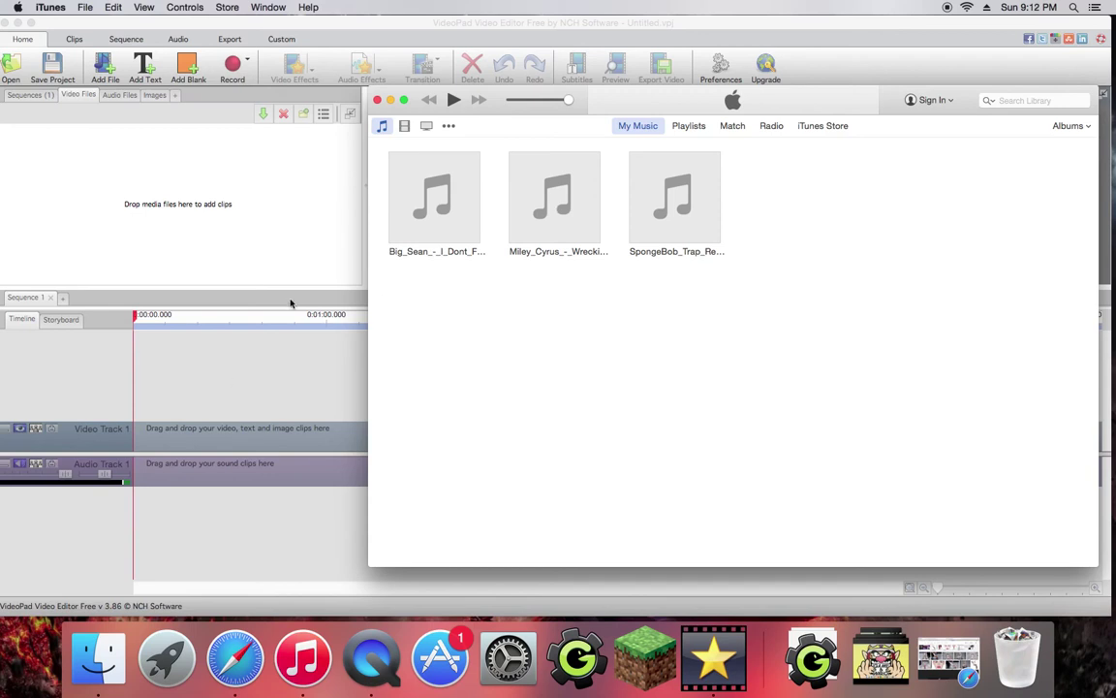
pyautogui.click(390, 100)
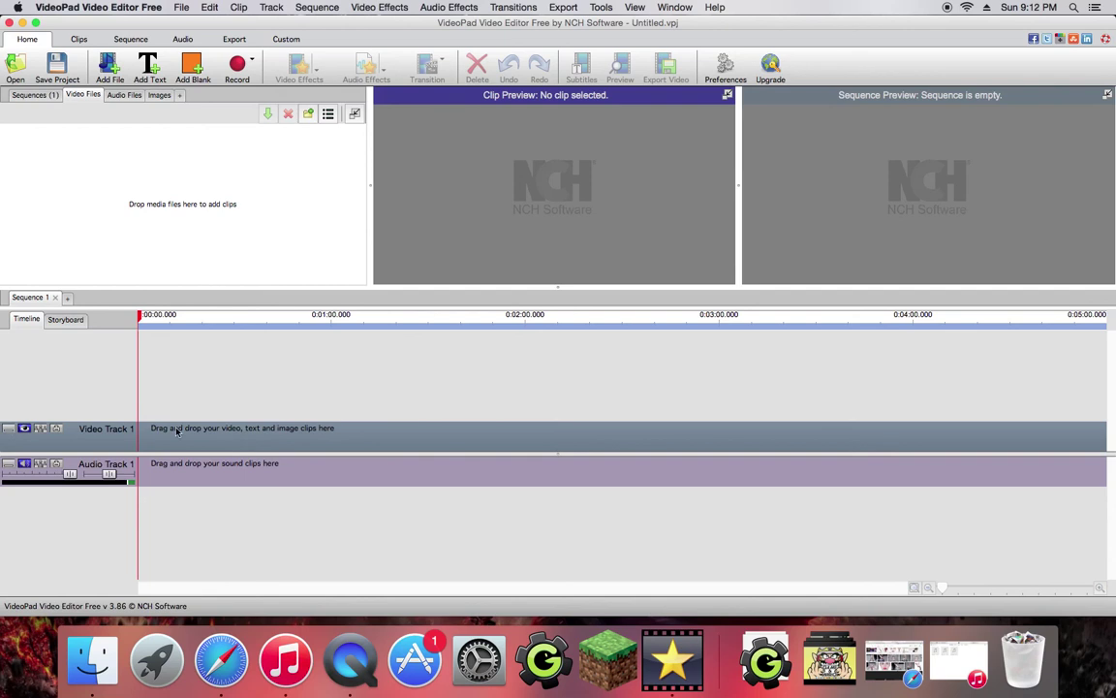
# - Focus Audio Track 1 and mark a time range at the start of the timeline
pyautogui.press('Down')
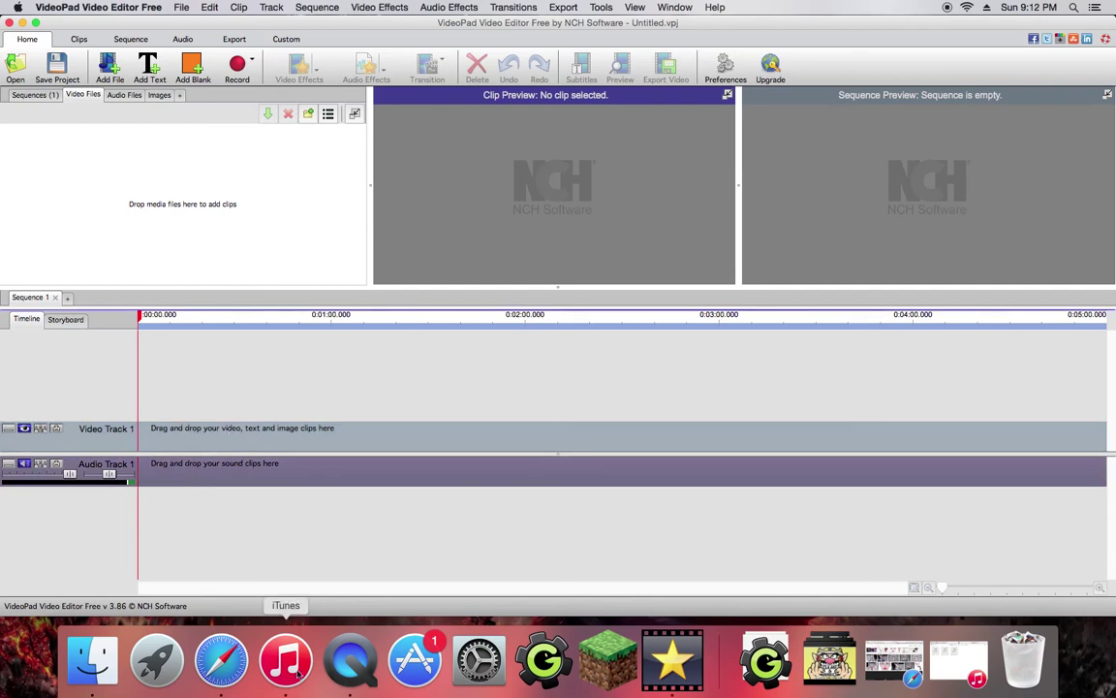
pyautogui.click(193, 438)
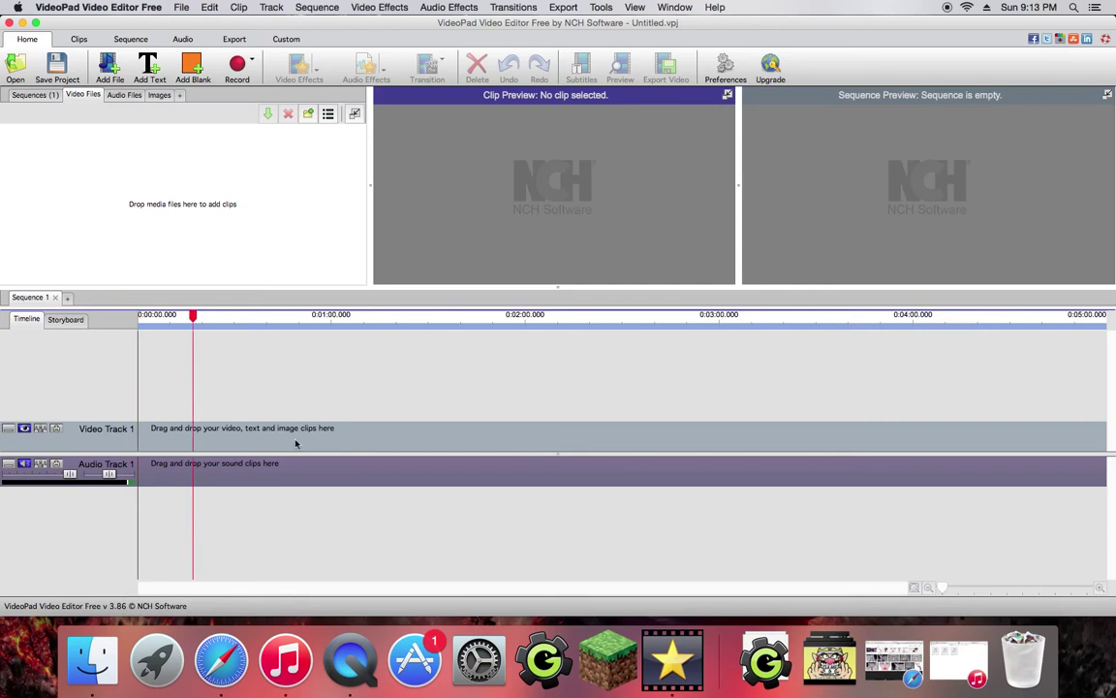
pyautogui.moveTo(312, 382); pyautogui.dragTo(194, 373)
pyautogui.moveTo(279, 383); pyautogui.dragTo(147, 388)
pyautogui.click(111, 655)
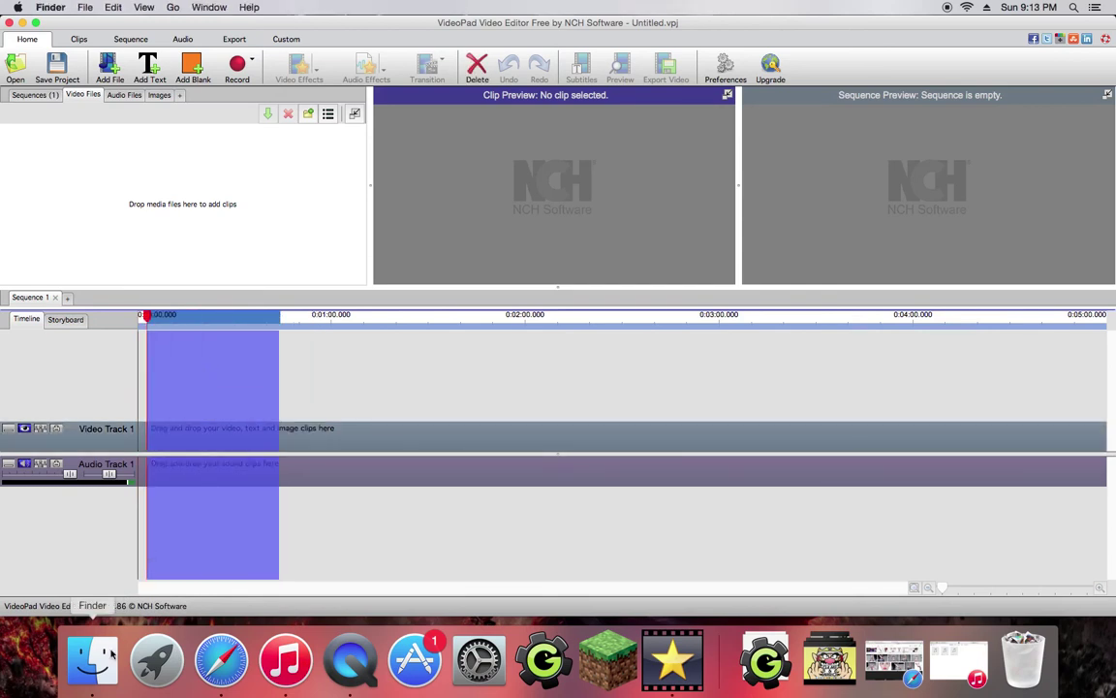
pyautogui.click(281, 406)
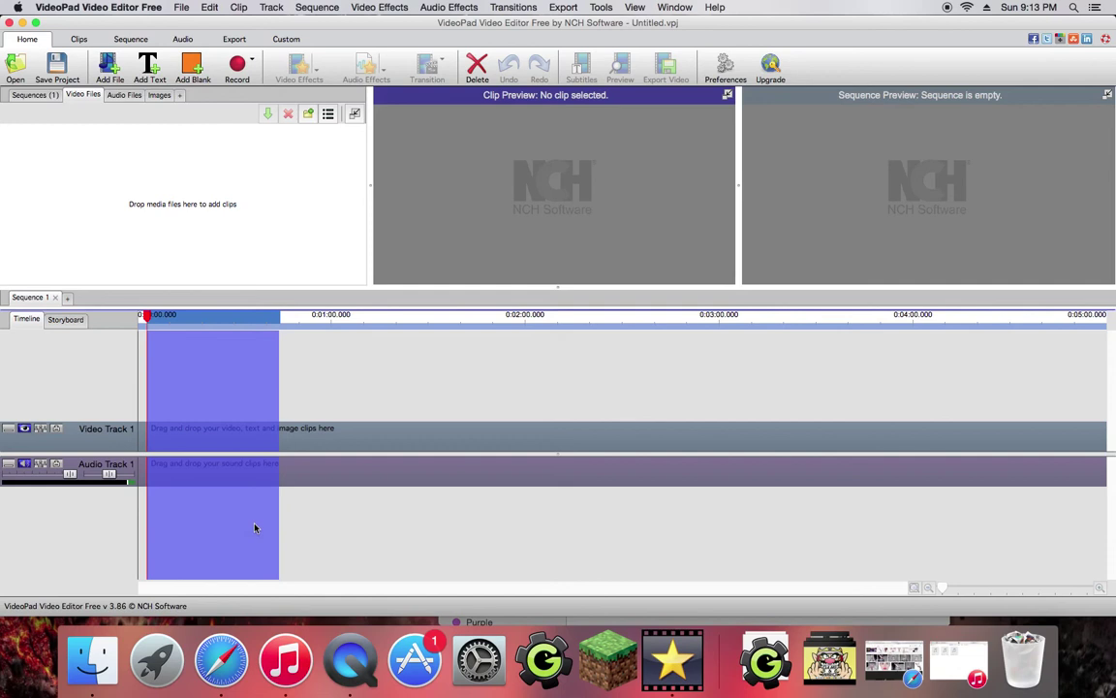
pyautogui.click(473, 621)
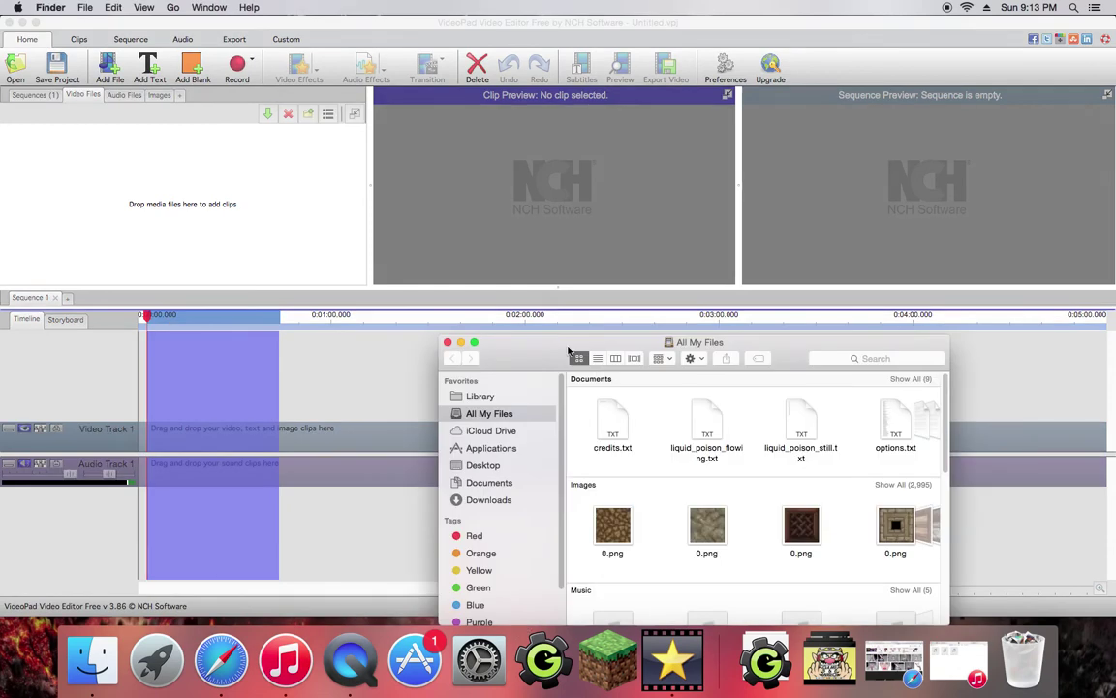
pyautogui.moveTo(570, 351); pyautogui.dragTo(506, 335)
pyautogui.scroll(-5, 679, 437)
pyautogui.moveTo(762, 353); pyautogui.dragTo(787, 293)
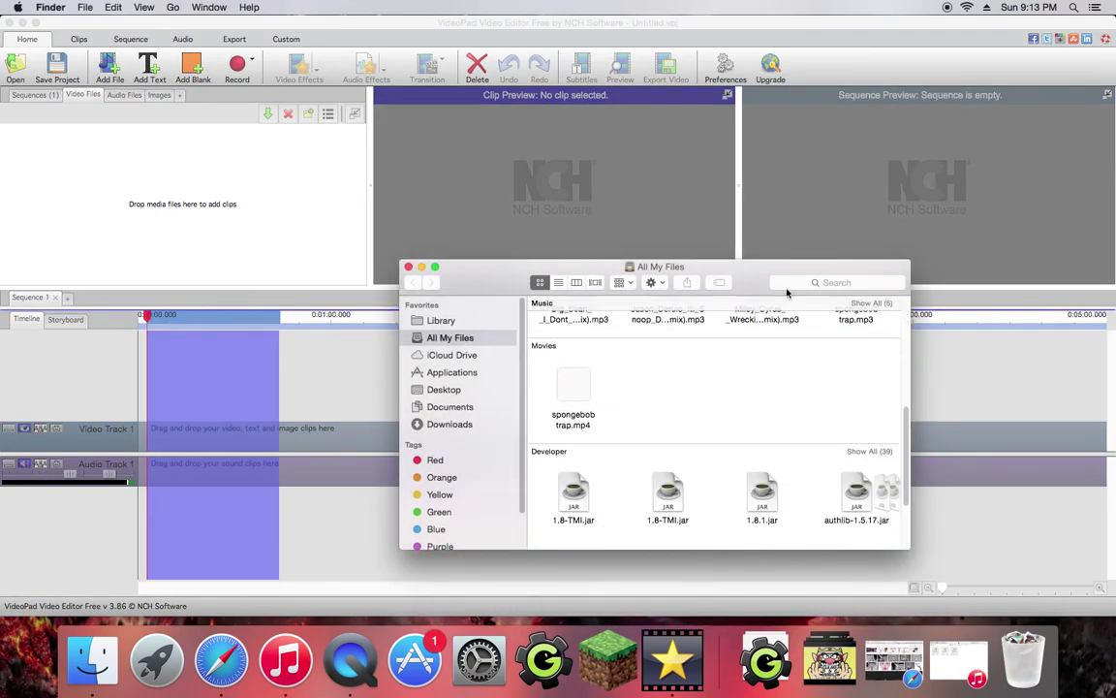
pyautogui.click(802, 282)
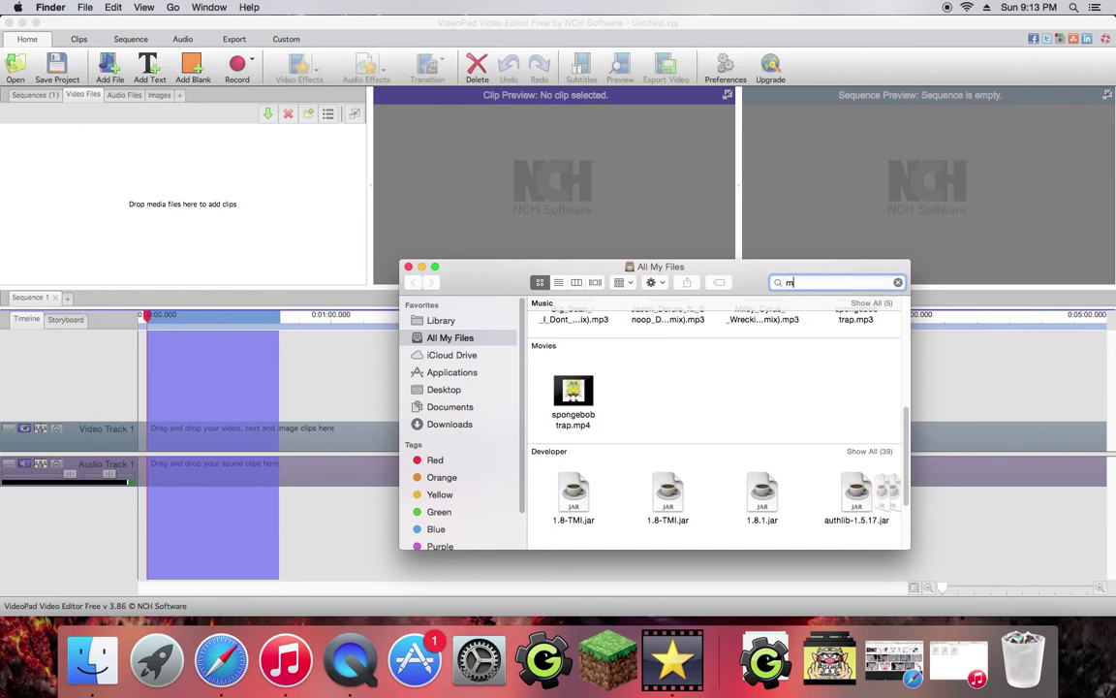
pyautogui.write('iley')
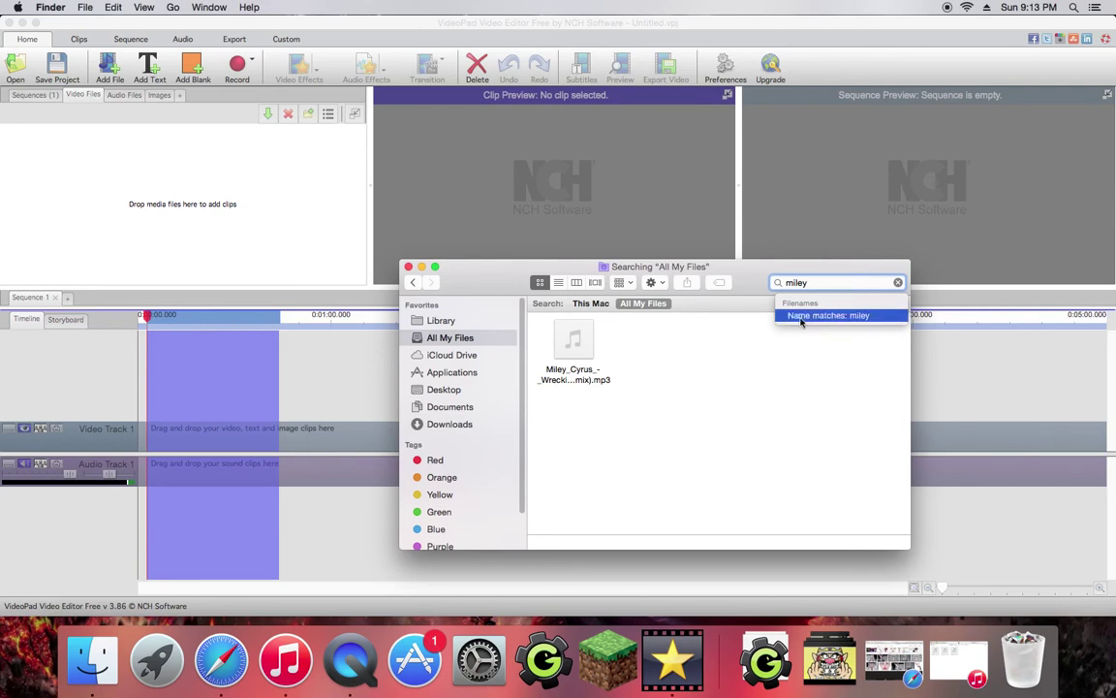
pyautogui.click(819, 315)
pyautogui.click(591, 303)
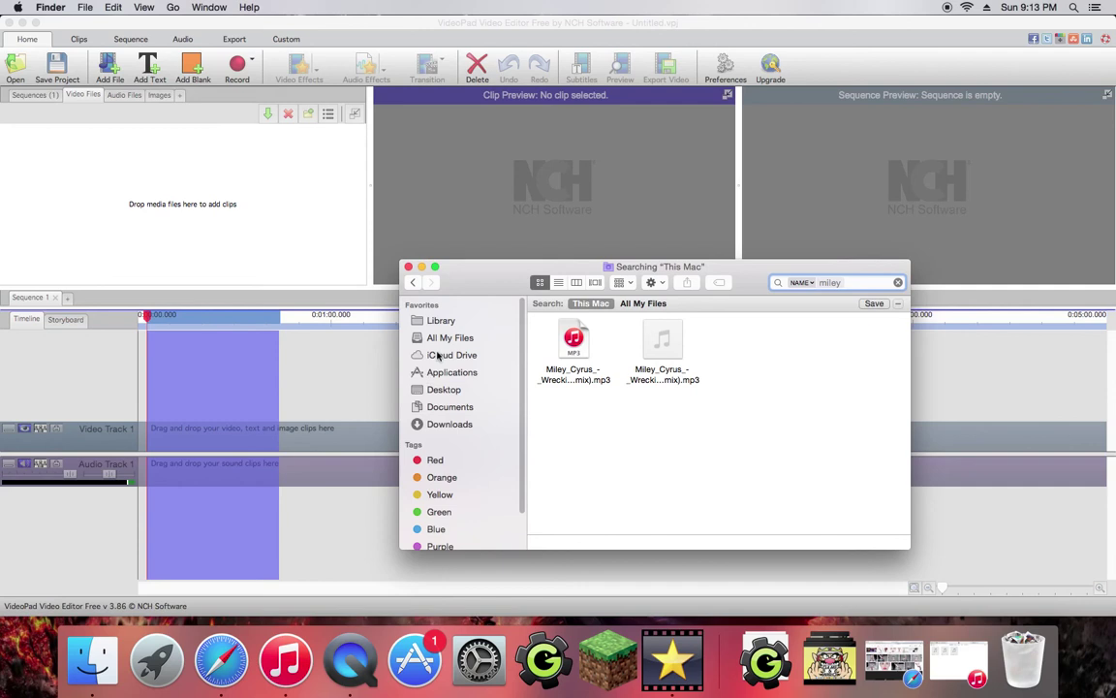
pyautogui.click(441, 321)
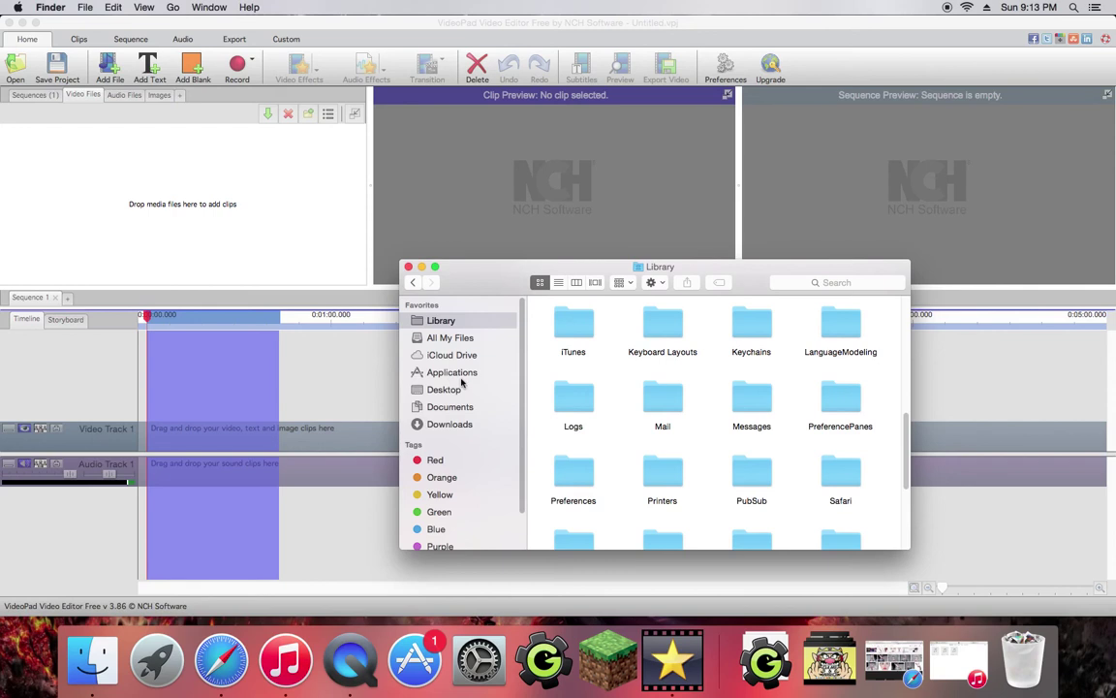
pyautogui.scroll(-1, 464, 385)
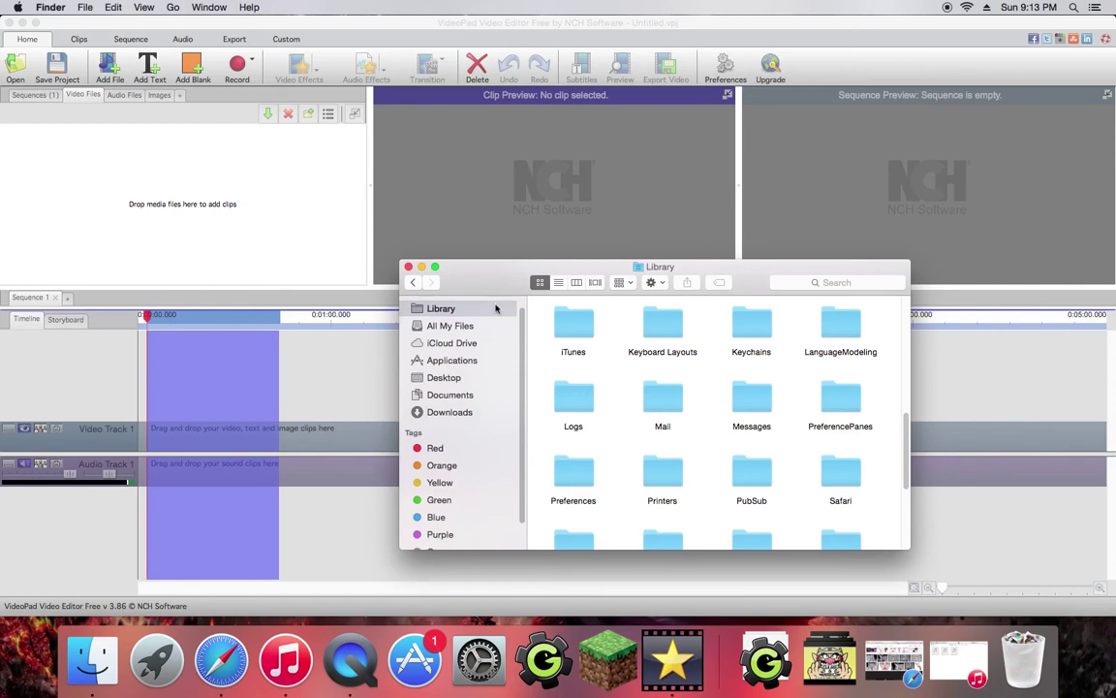
pyautogui.click(469, 328)
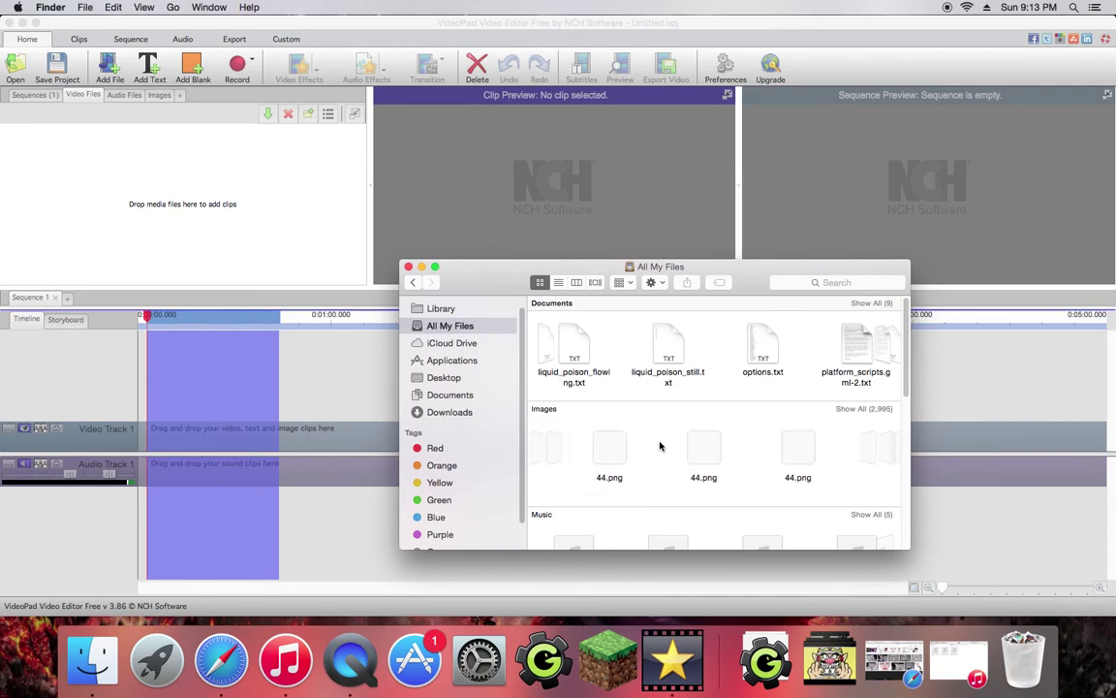
# - Show all 2,995 images in Finder's All My Files and scroll through them
pyautogui.scroll(-2, 658, 447)
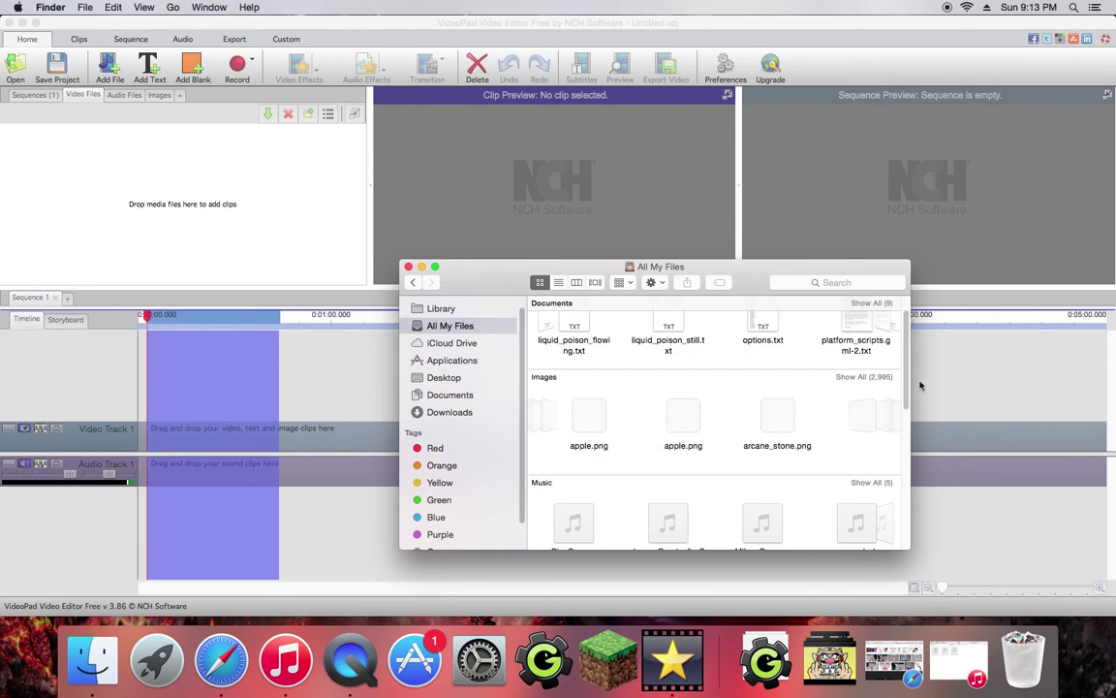
pyautogui.click(886, 378)
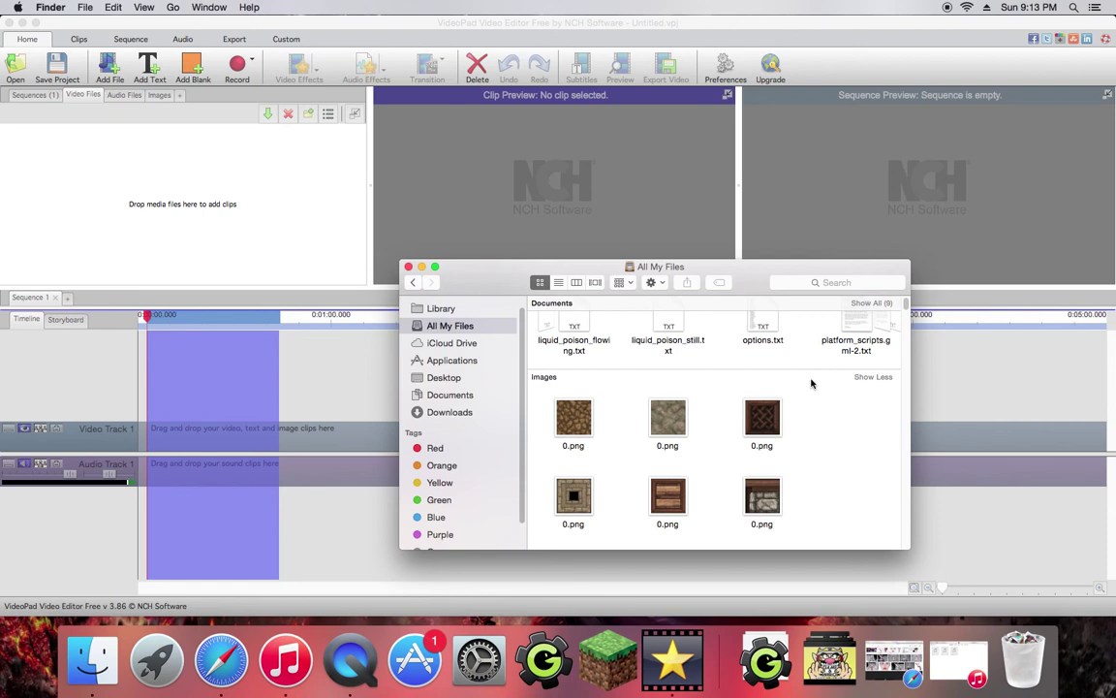
pyautogui.scroll(-5, 802, 391)
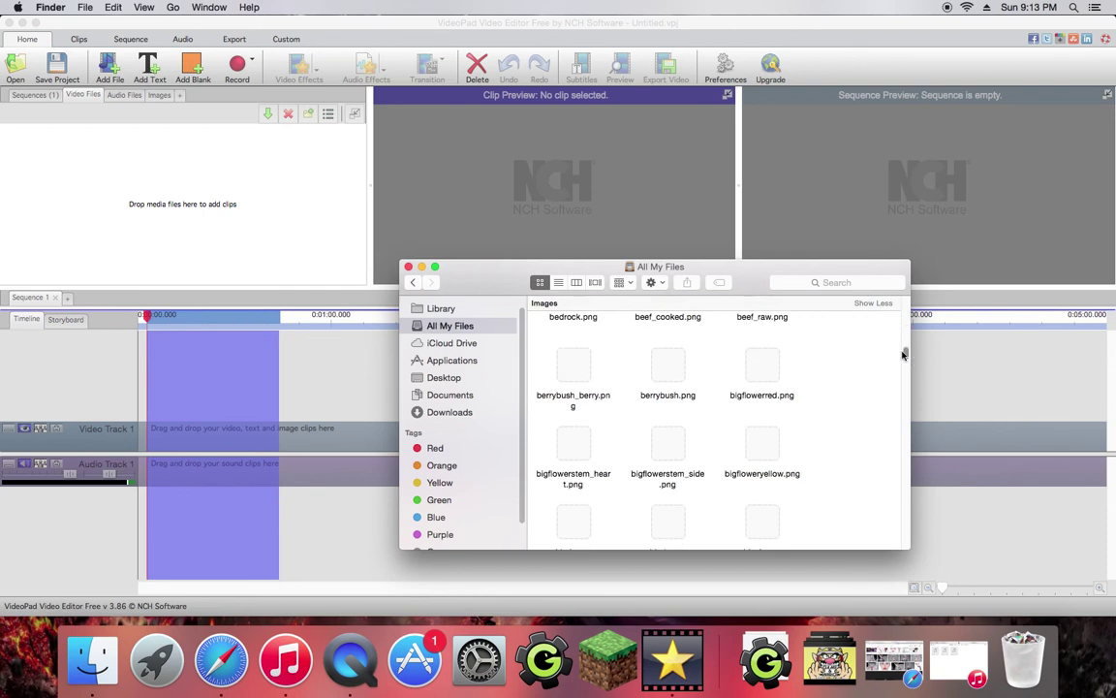
pyautogui.moveTo(902, 354); pyautogui.dragTo(901, 477)
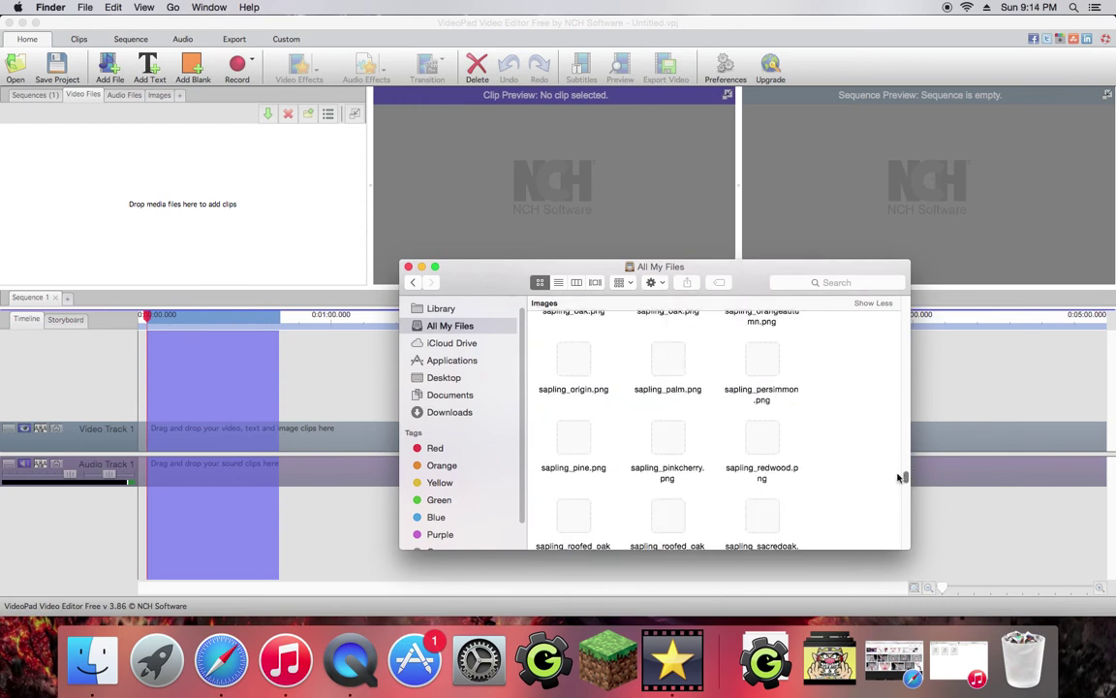
pyautogui.scroll(-15, 737, 479)
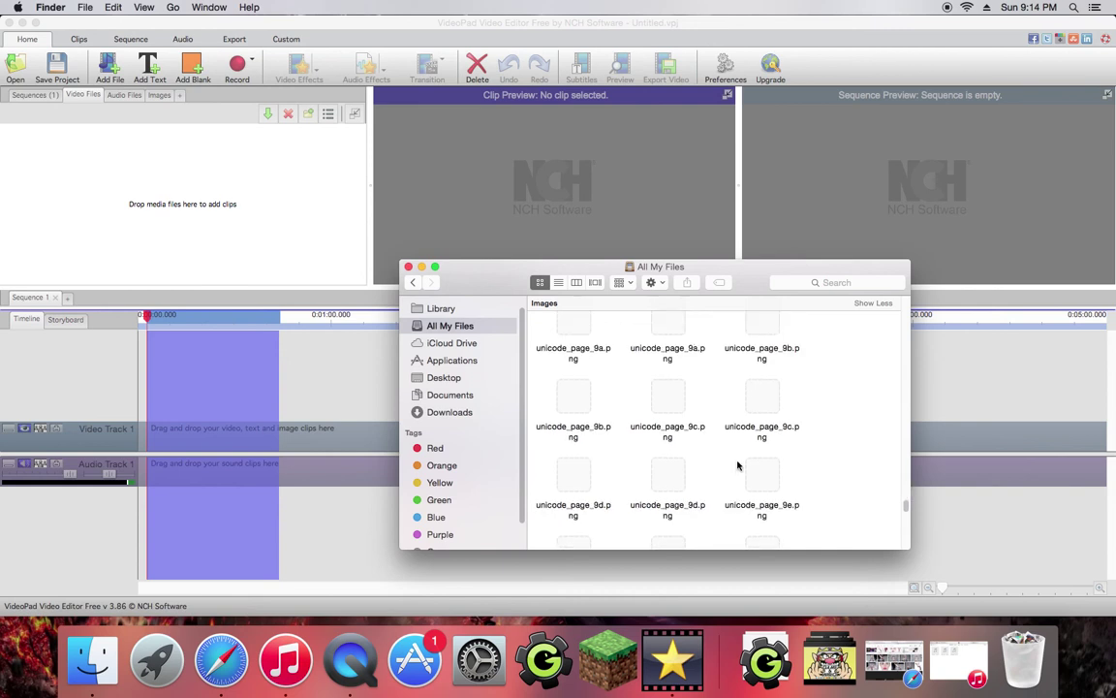
pyautogui.scroll(-15, 737, 466)
pyautogui.scroll(-15, 741, 475)
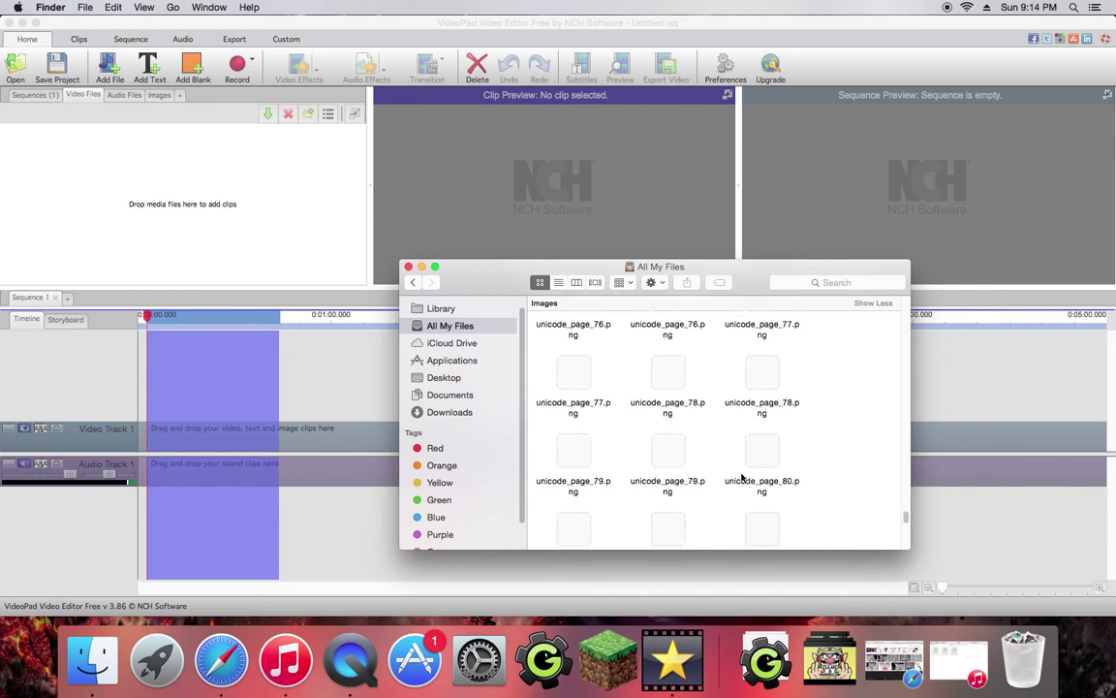
pyautogui.scroll(-15, 744, 479)
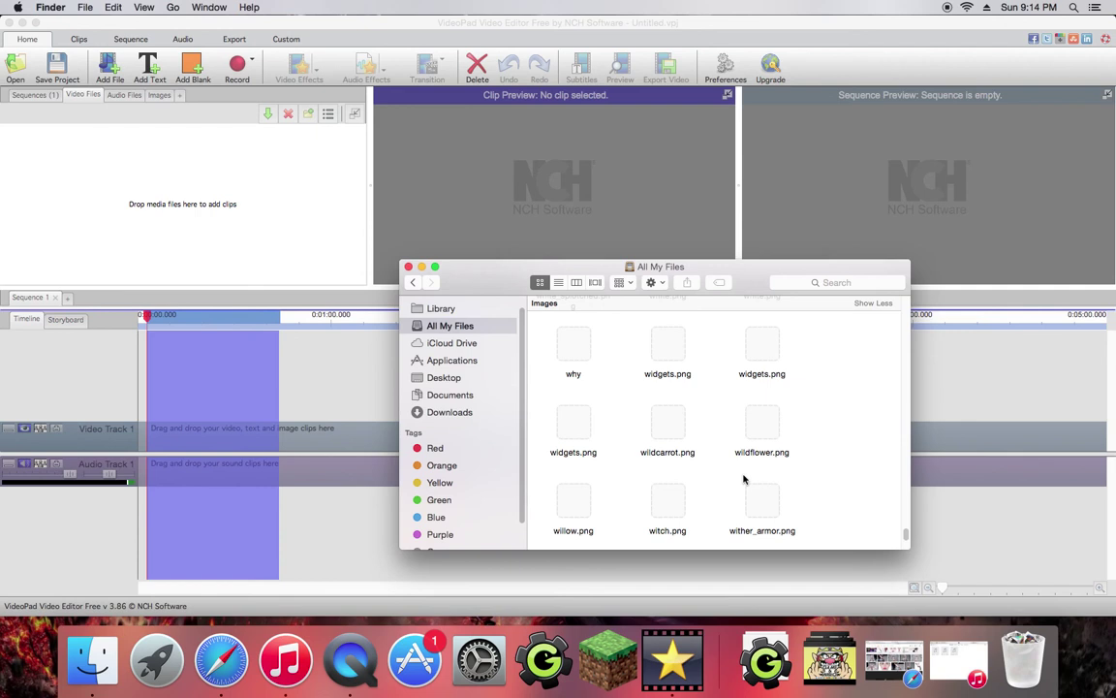
pyautogui.scroll(5, 745, 479)
pyautogui.scroll(-6, 745, 478)
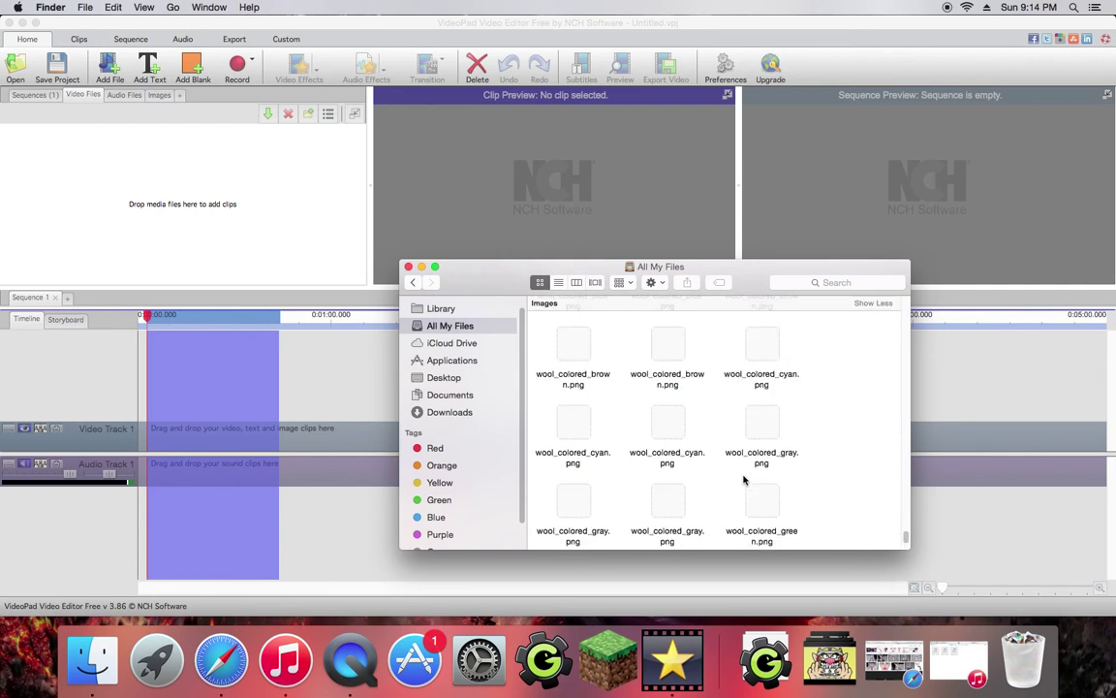
pyautogui.scroll(-4, 743, 477)
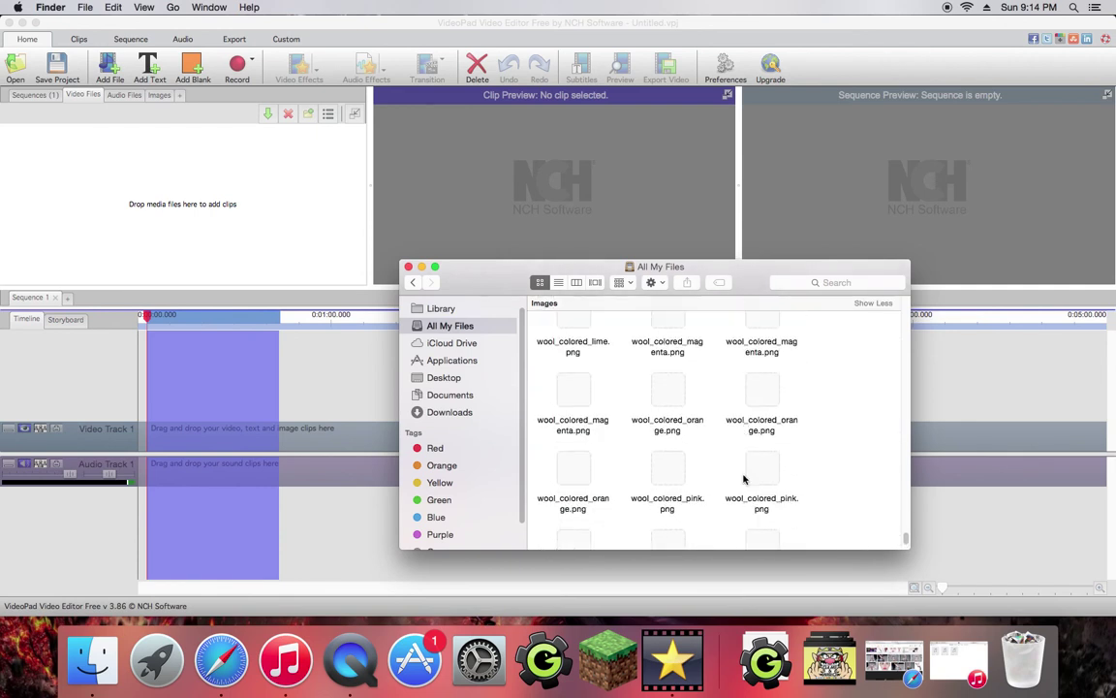
# - Search all files for names containing 'mi', then restore the minimized Safari window
pyautogui.click(825, 281)
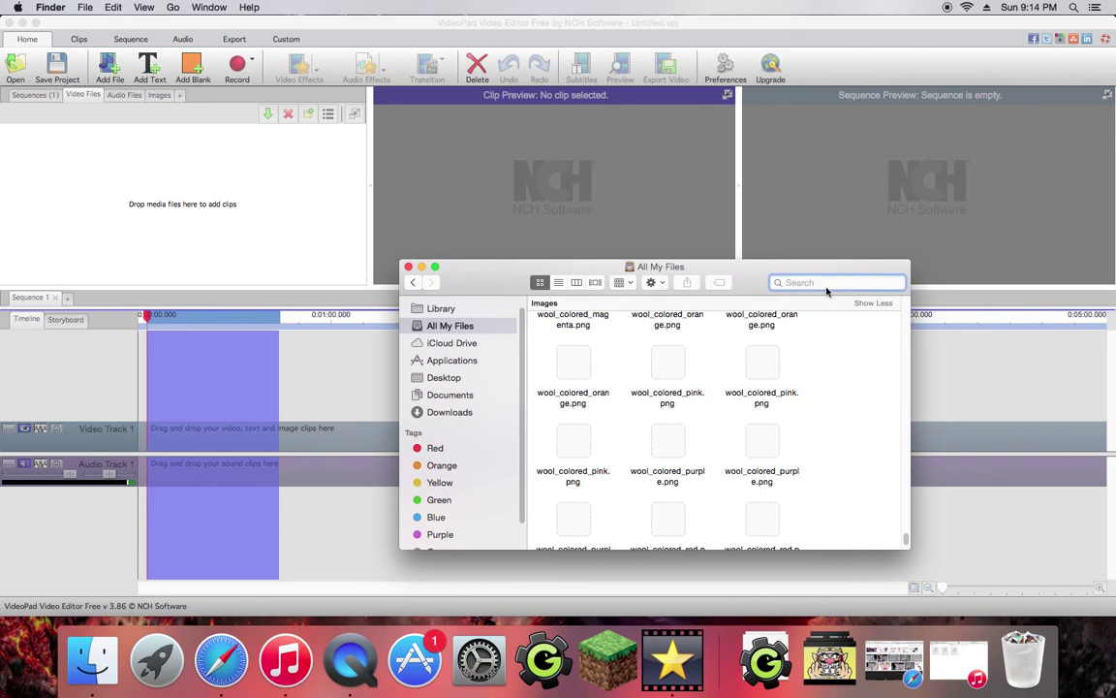
pyautogui.write('mi')
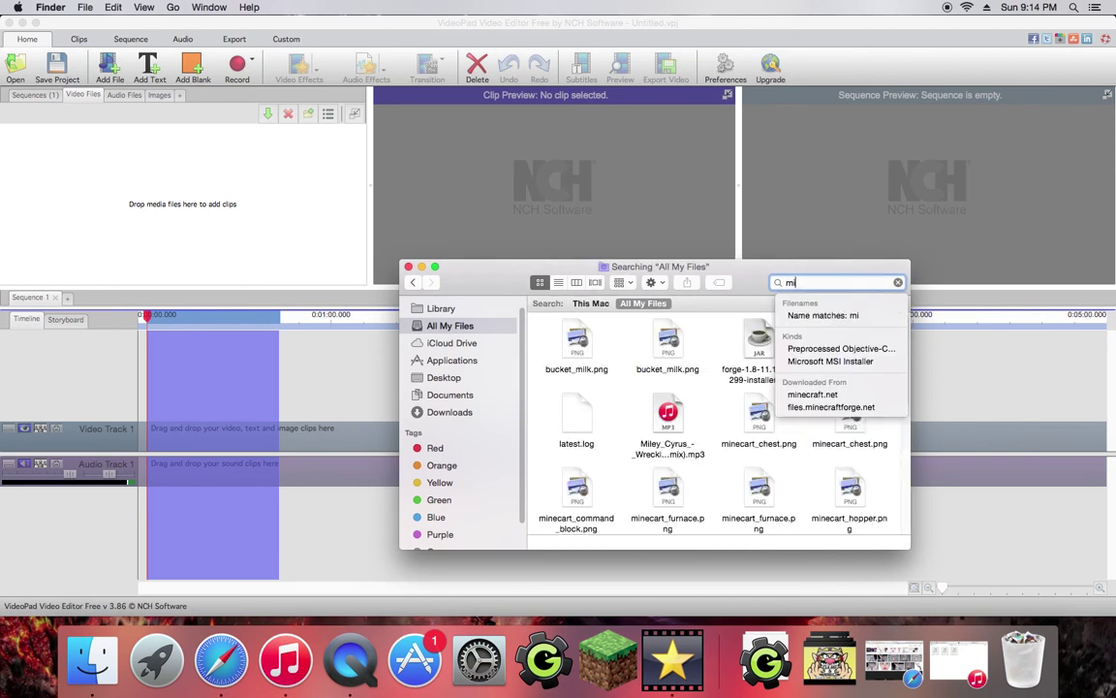
pyautogui.write('l')
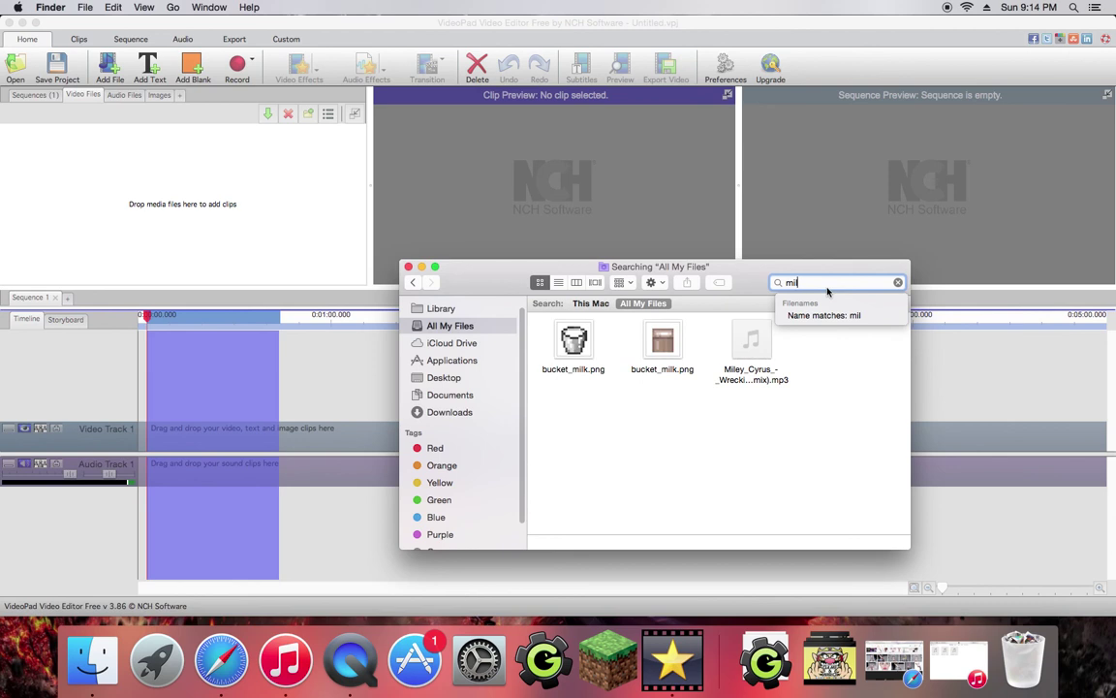
pyautogui.press('BackSpace')
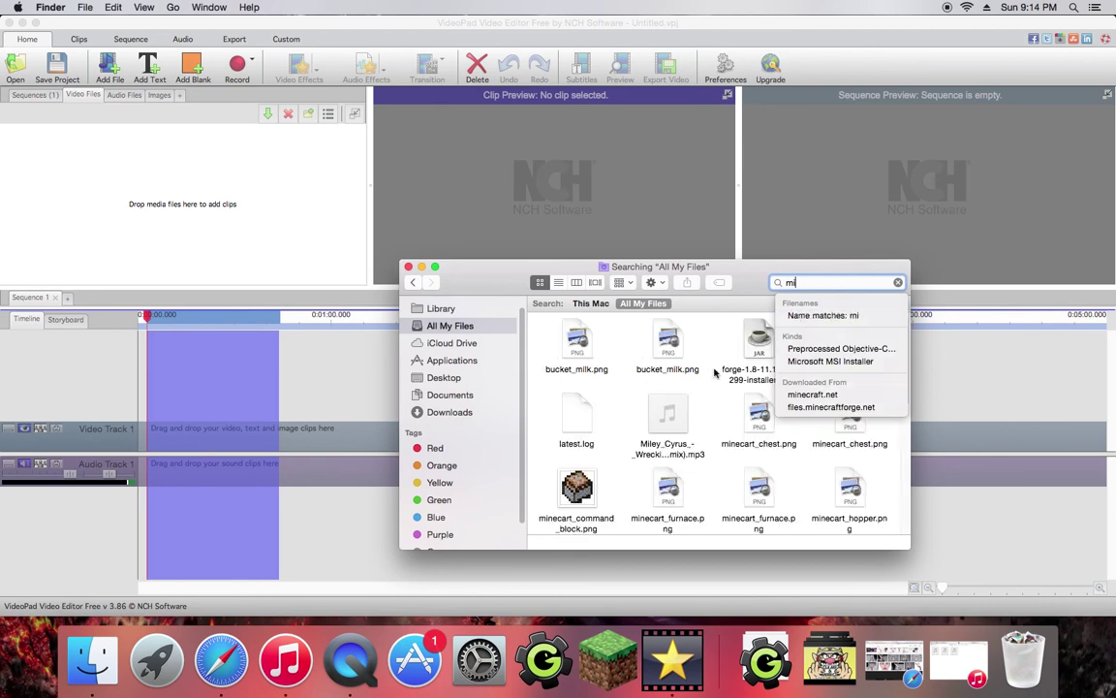
pyautogui.scroll(-5, 684, 396)
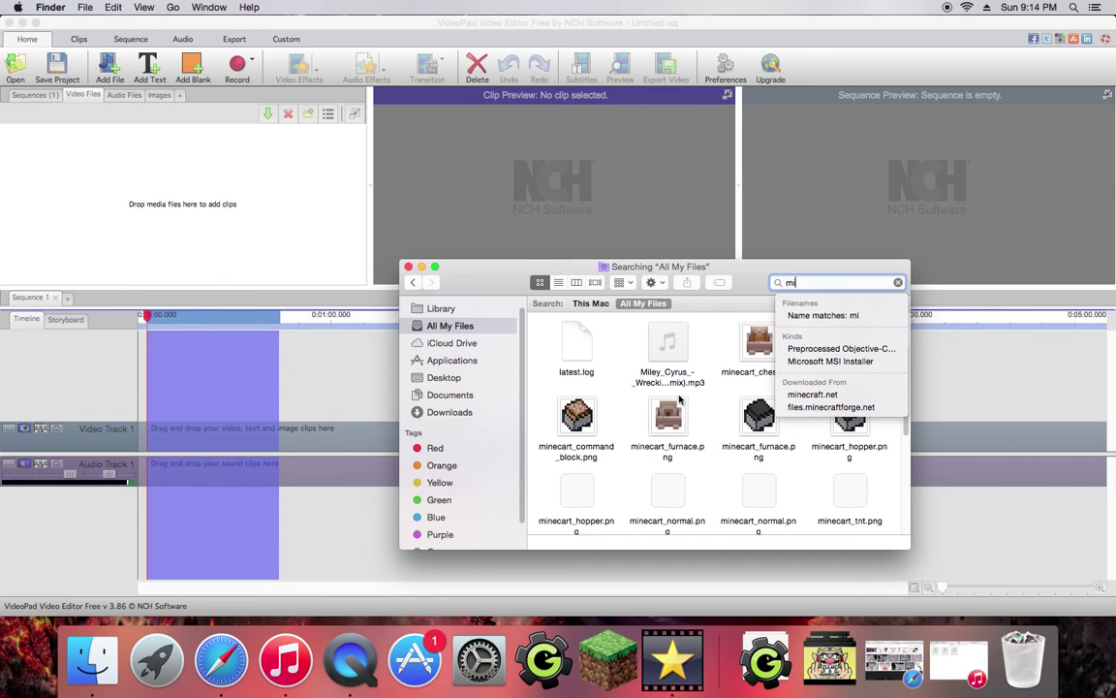
pyautogui.scroll(-5, 684, 405)
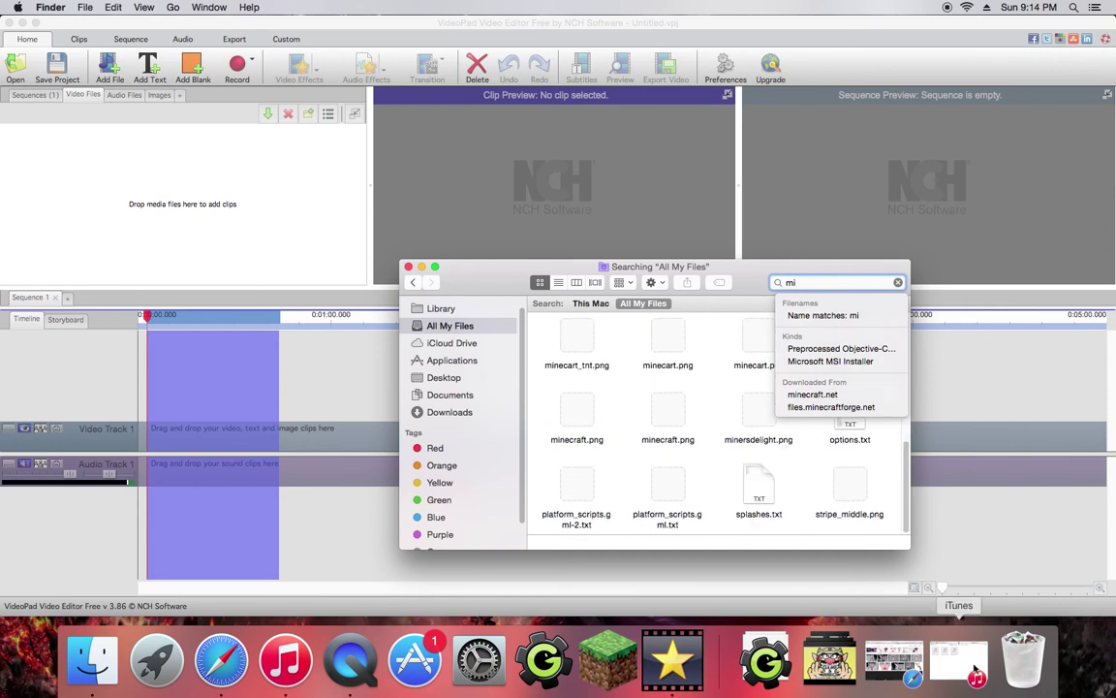
pyautogui.click(921, 667)
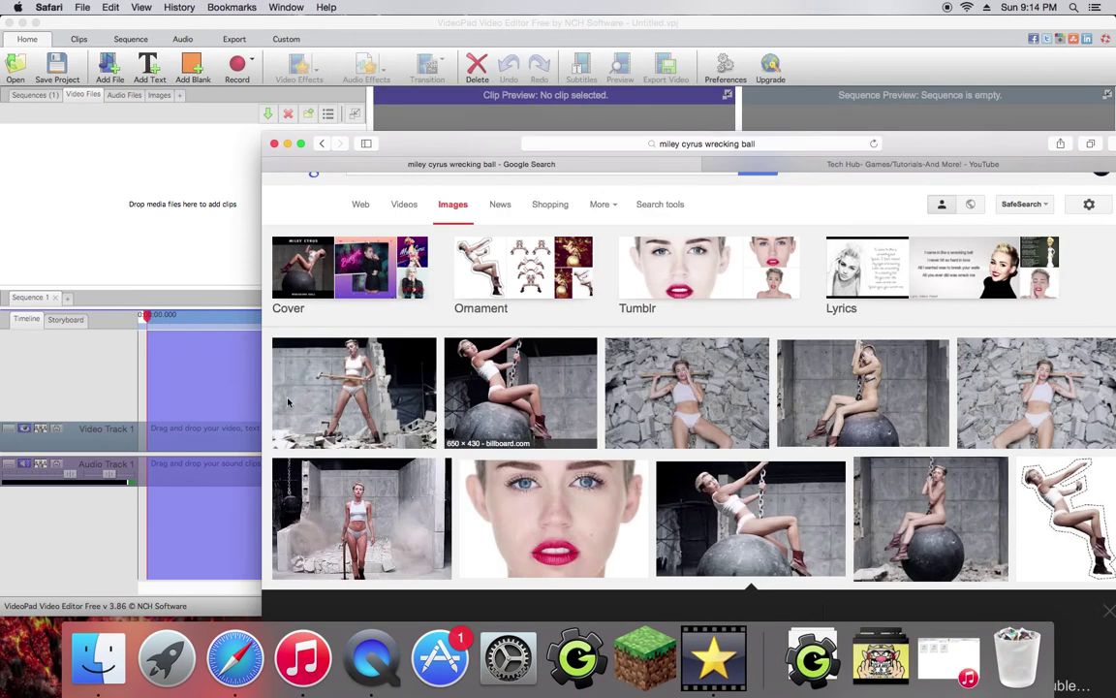
# - Save a wrecking-ball image by dragging it from Google Images into Finder's Documents folder
pyautogui.moveTo(288, 402); pyautogui.dragTo(199, 397)
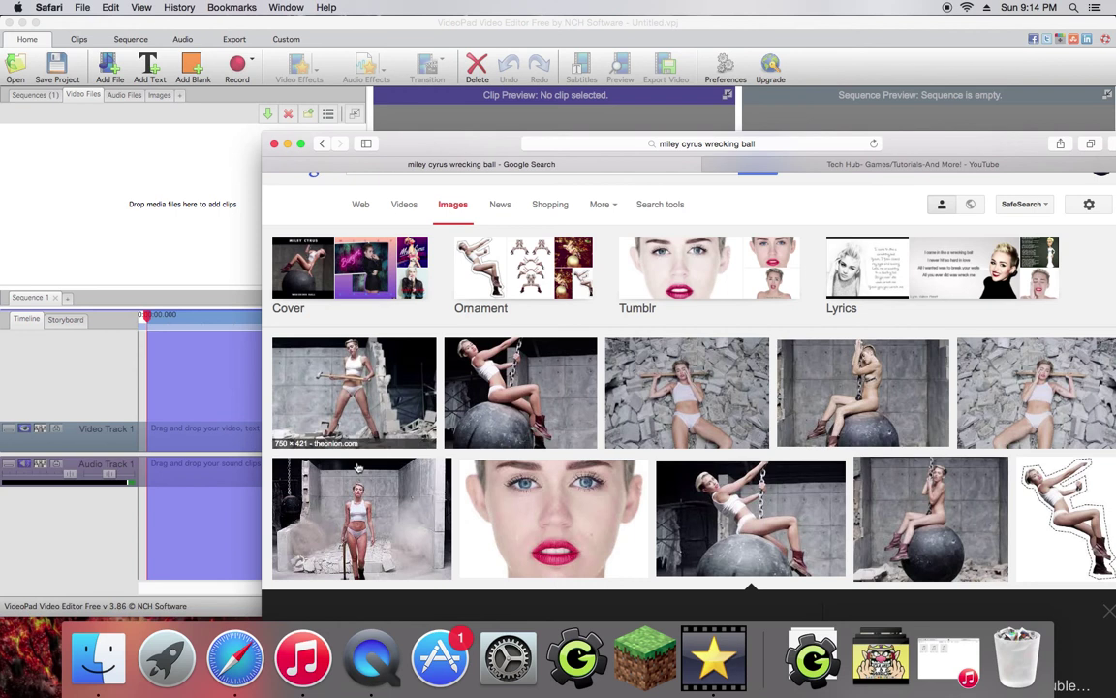
pyautogui.click(98, 659)
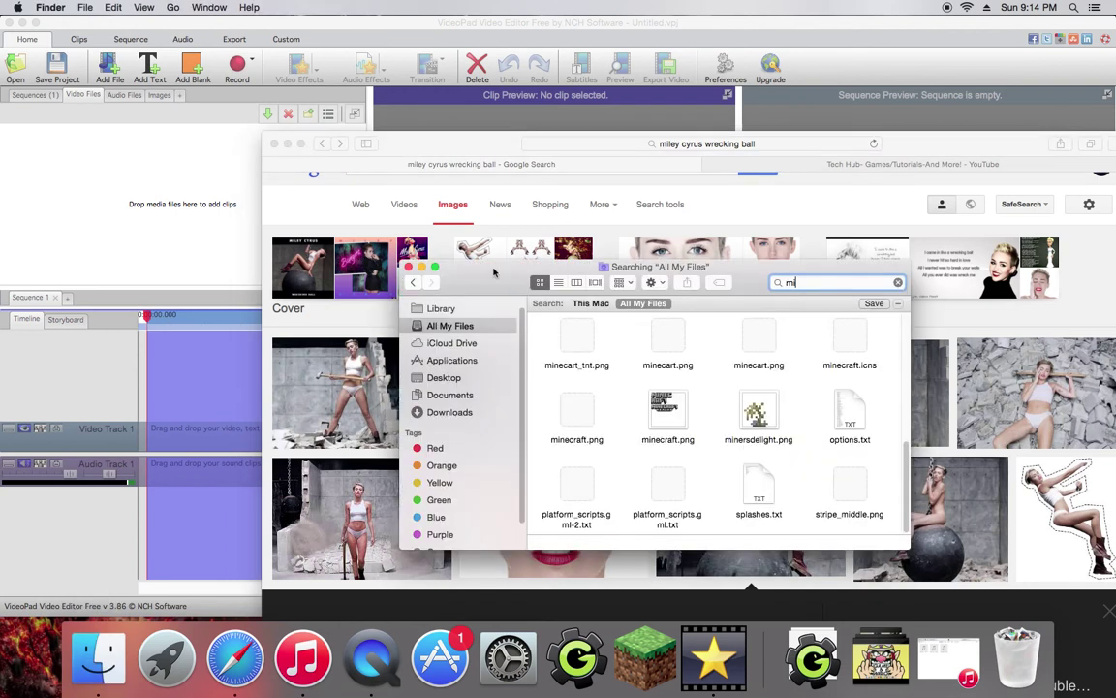
pyautogui.moveTo(493, 272); pyautogui.dragTo(770, 328)
pyautogui.click(234, 659)
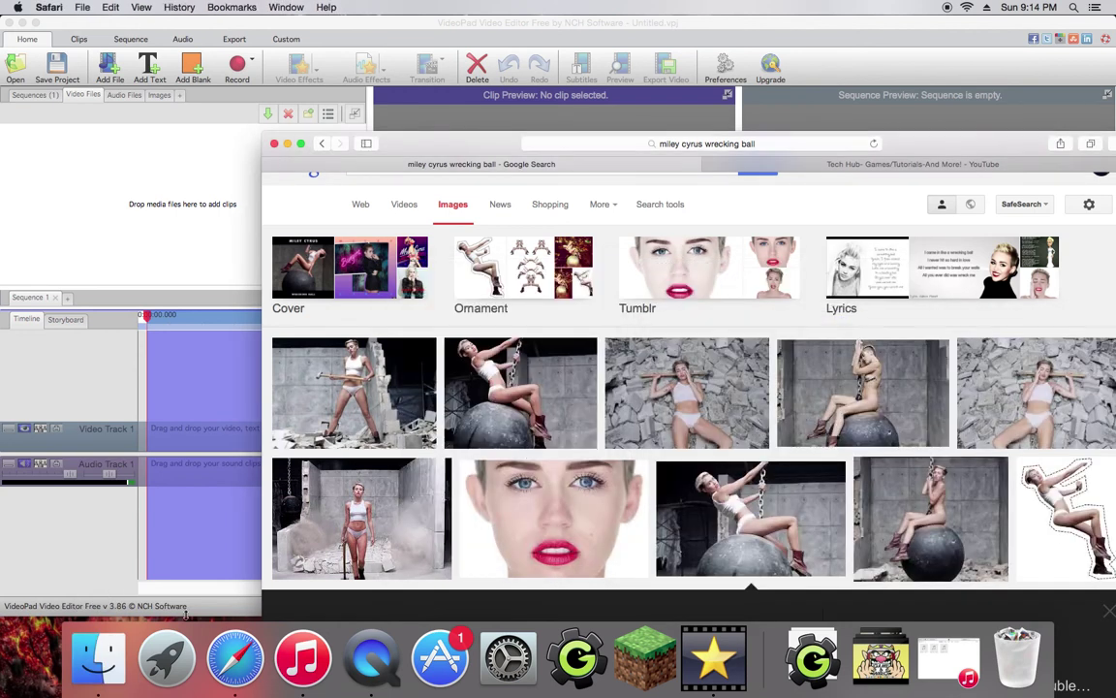
pyautogui.click(97, 659)
pyautogui.moveTo(740, 330); pyautogui.dragTo(94, 322)
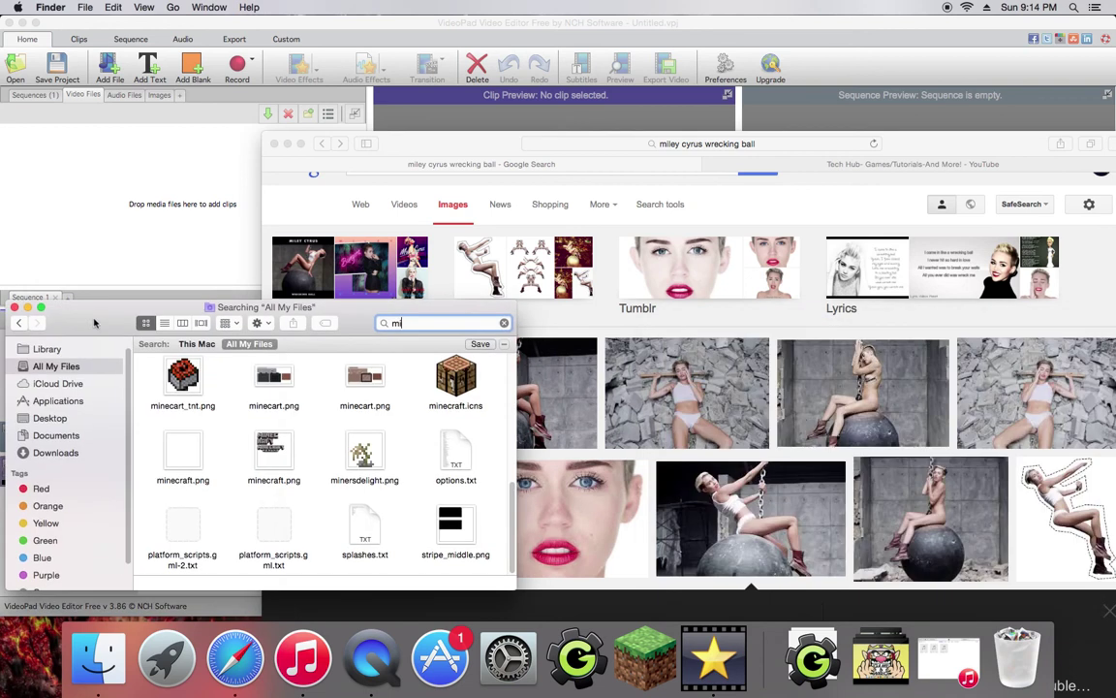
pyautogui.moveTo(543, 392); pyautogui.dragTo(83, 437)
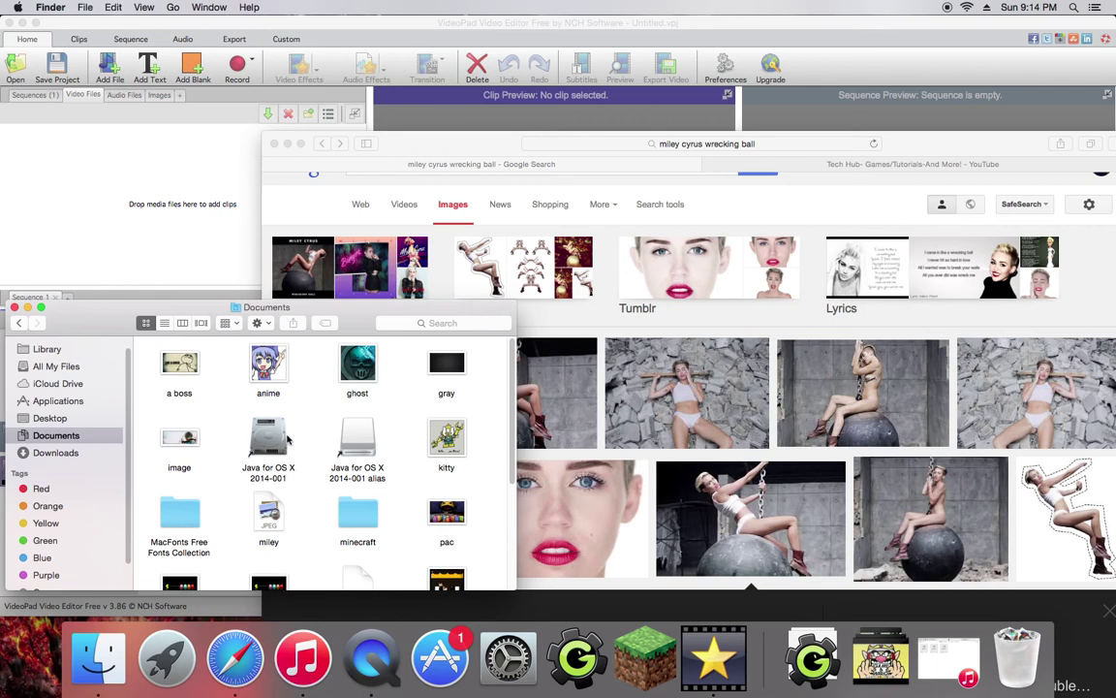
pyautogui.scroll(-3, 291, 436)
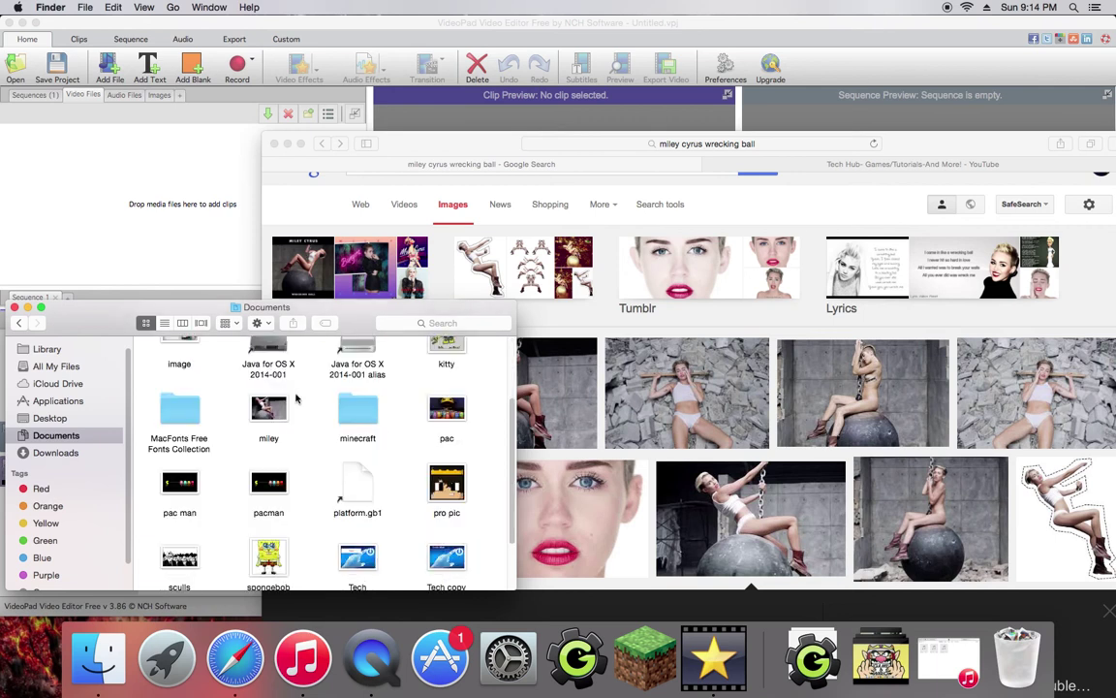
# - Drag miley.jpg from Documents onto Video Track 1 as a 3-second clip, then minimize Documents
pyautogui.click(287, 144)
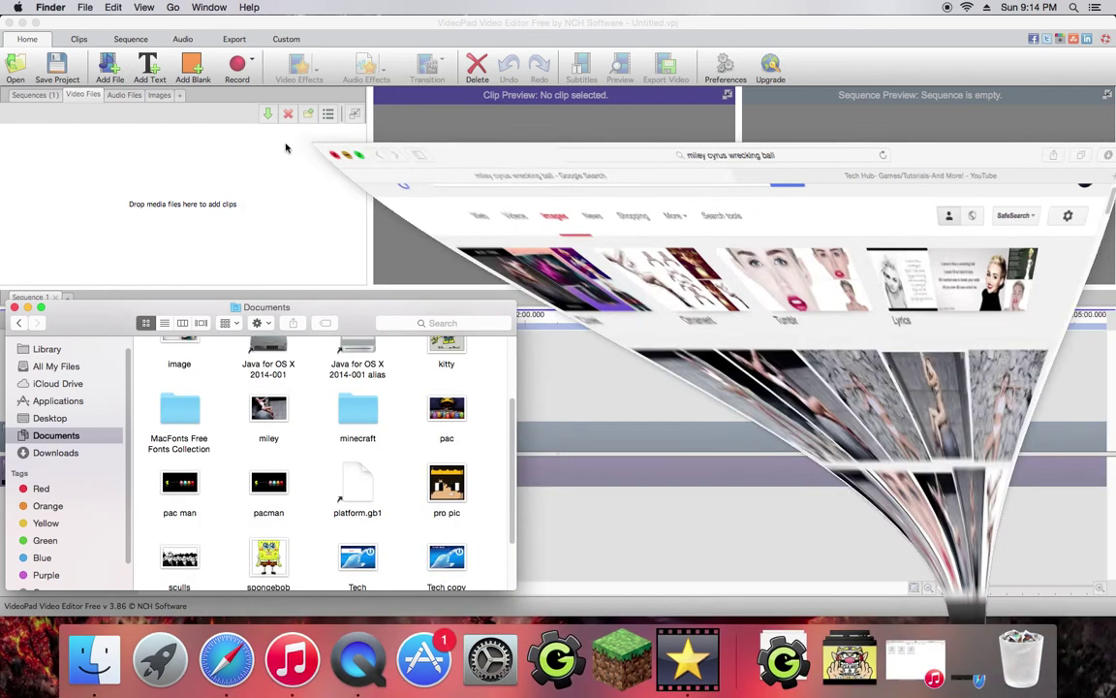
pyautogui.moveTo(283, 306); pyautogui.dragTo(788, 290)
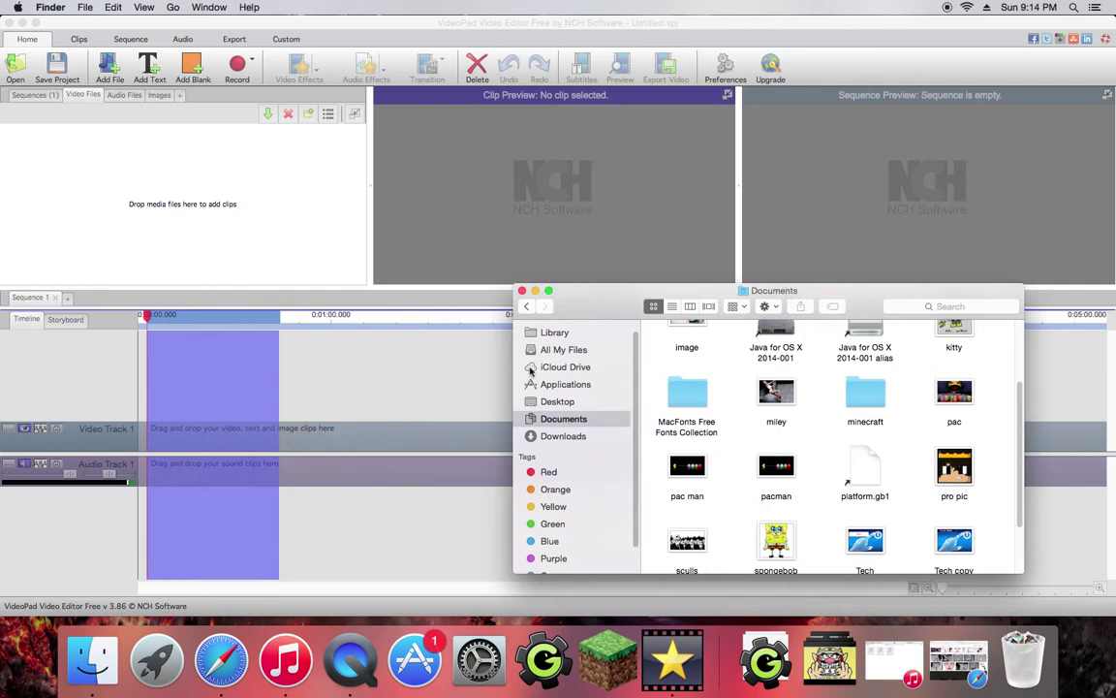
pyautogui.click(504, 375)
pyautogui.click(515, 388)
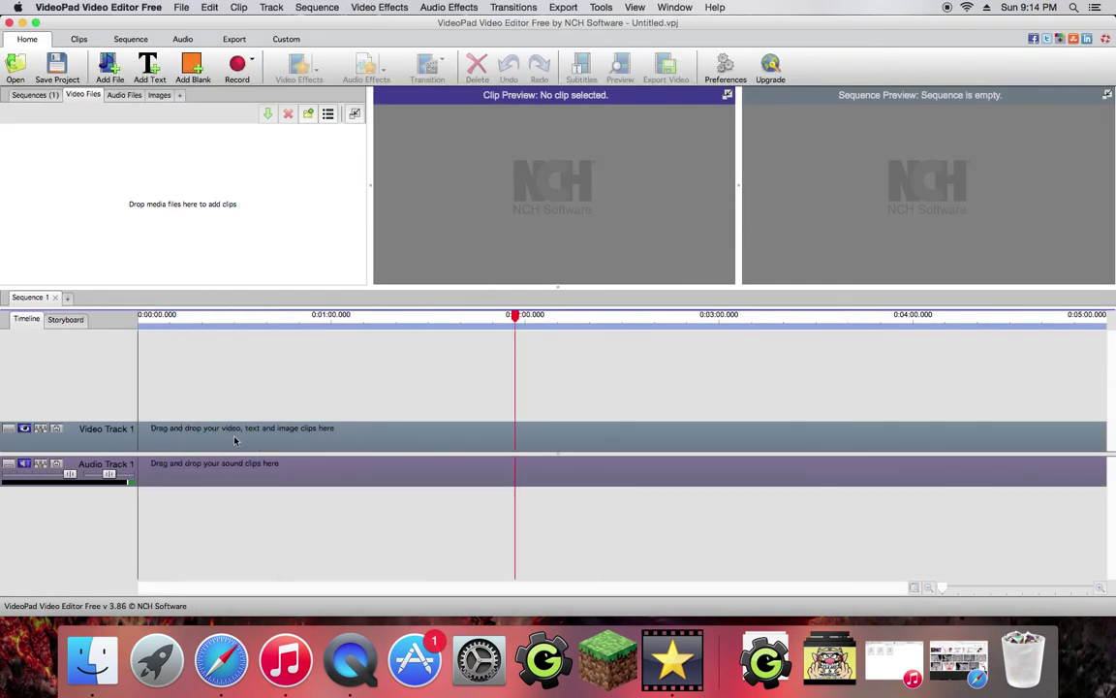
pyautogui.click(93, 659)
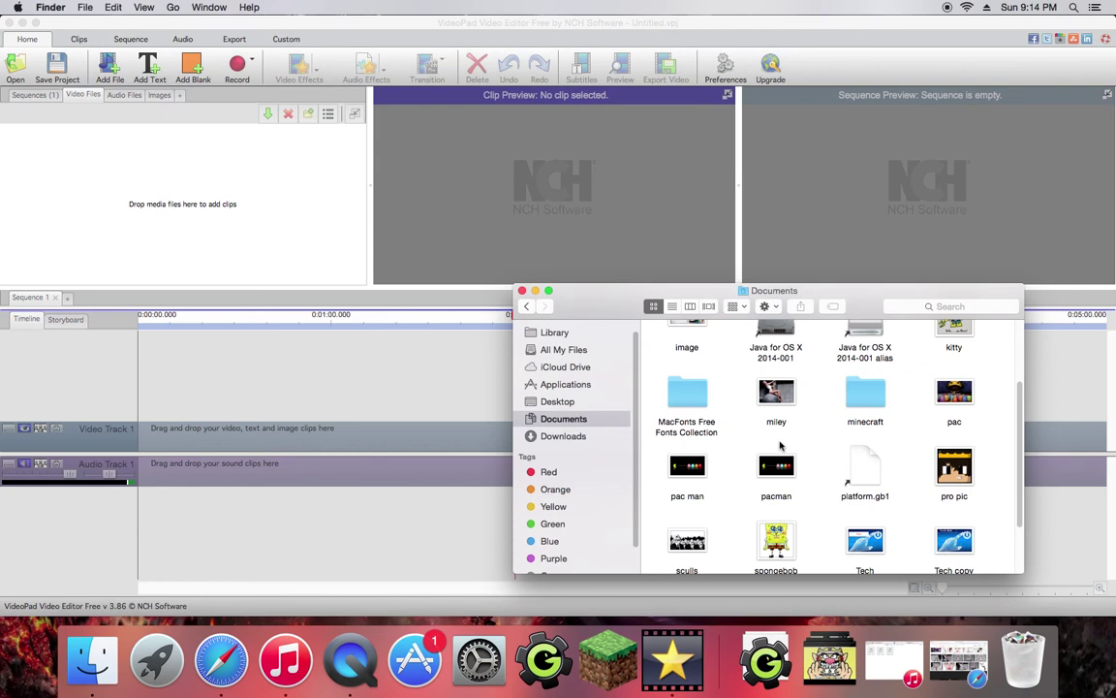
pyautogui.moveTo(783, 402); pyautogui.dragTo(276, 446)
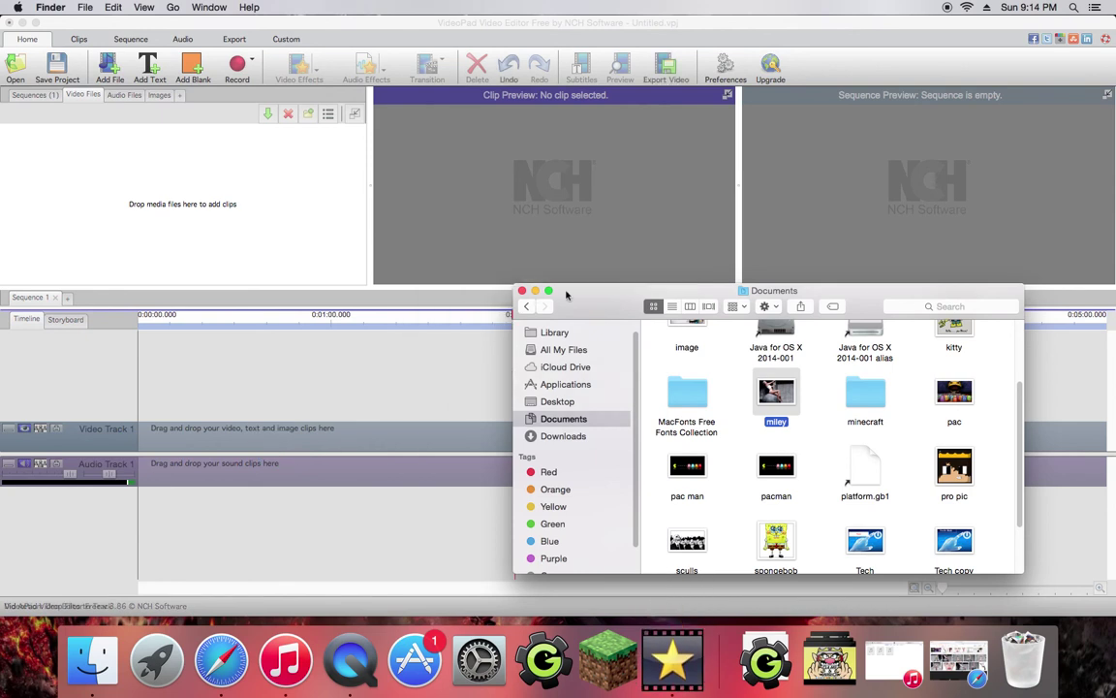
pyautogui.moveTo(567, 295); pyautogui.dragTo(589, 327)
pyautogui.click(570, 324)
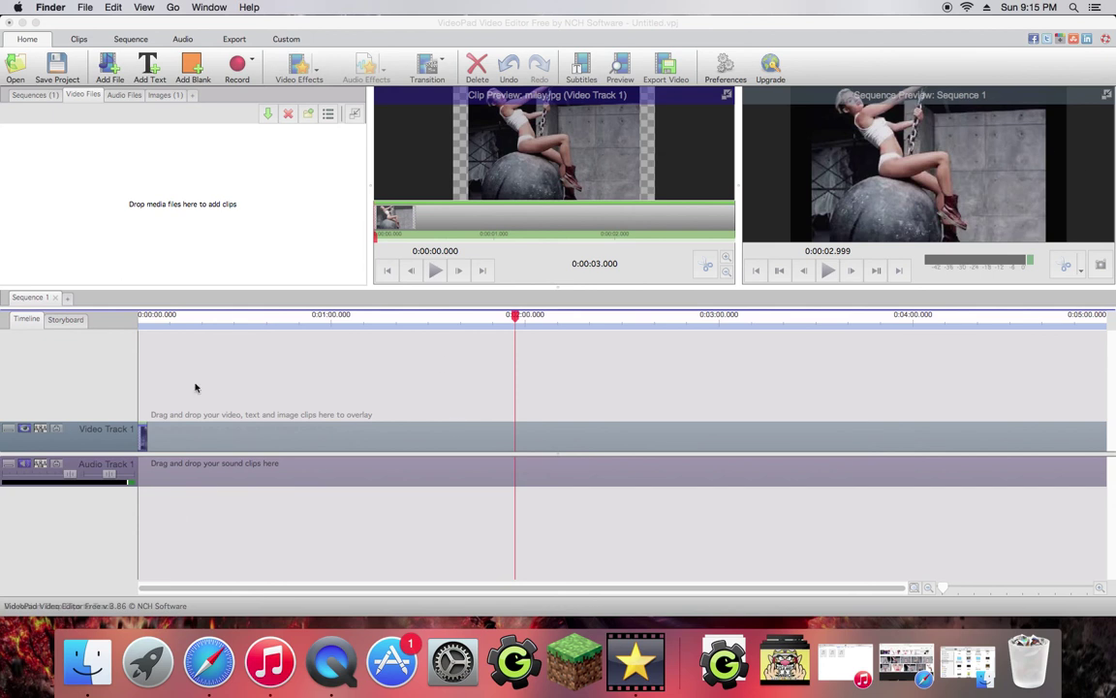
# - Return the playhead to the start and place the miley image at the beginning of Video Track 1
pyautogui.click(148, 440)
pyautogui.moveTo(142, 436); pyautogui.dragTo(145, 440)
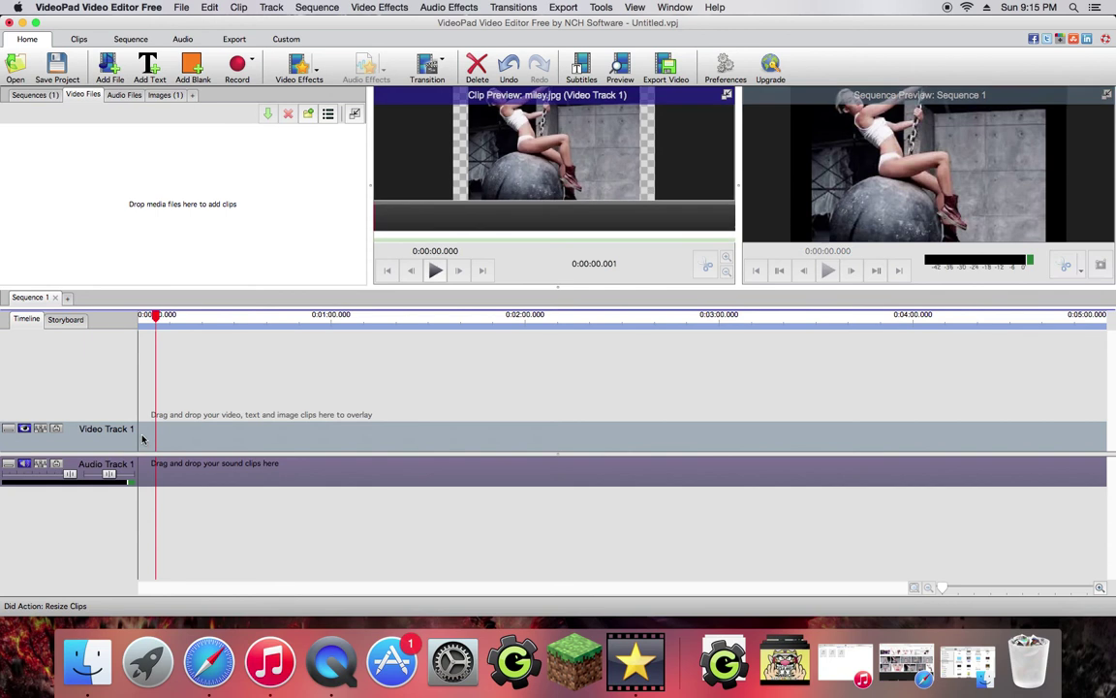
pyautogui.moveTo(155, 318); pyautogui.dragTo(138, 318)
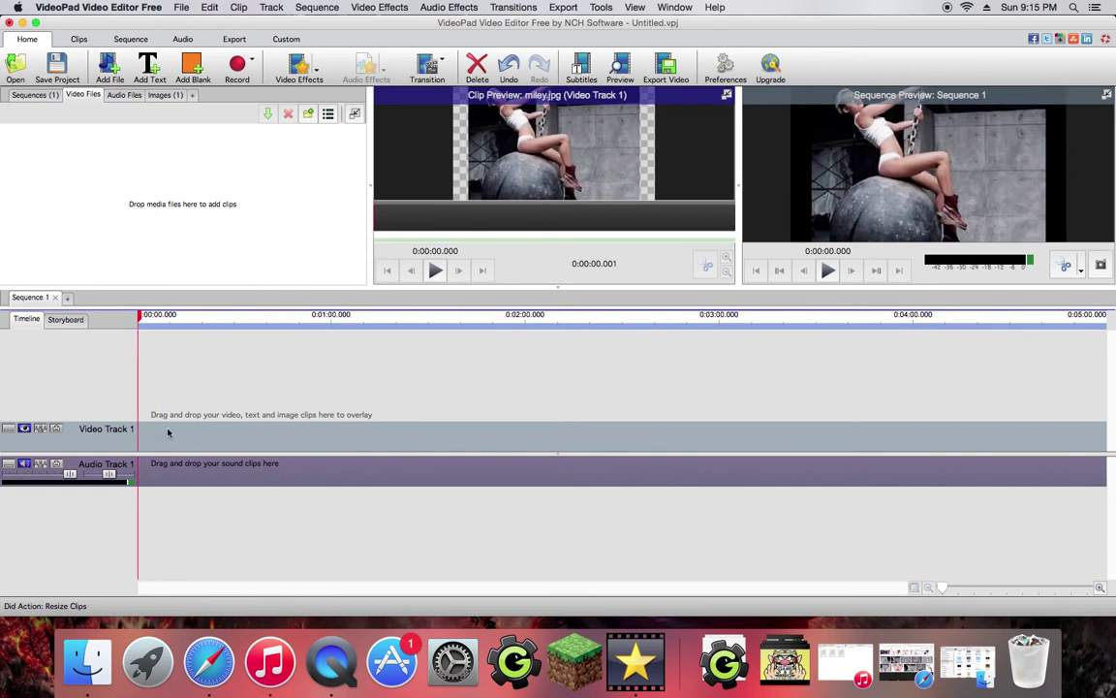
pyautogui.rightClick(165, 436)
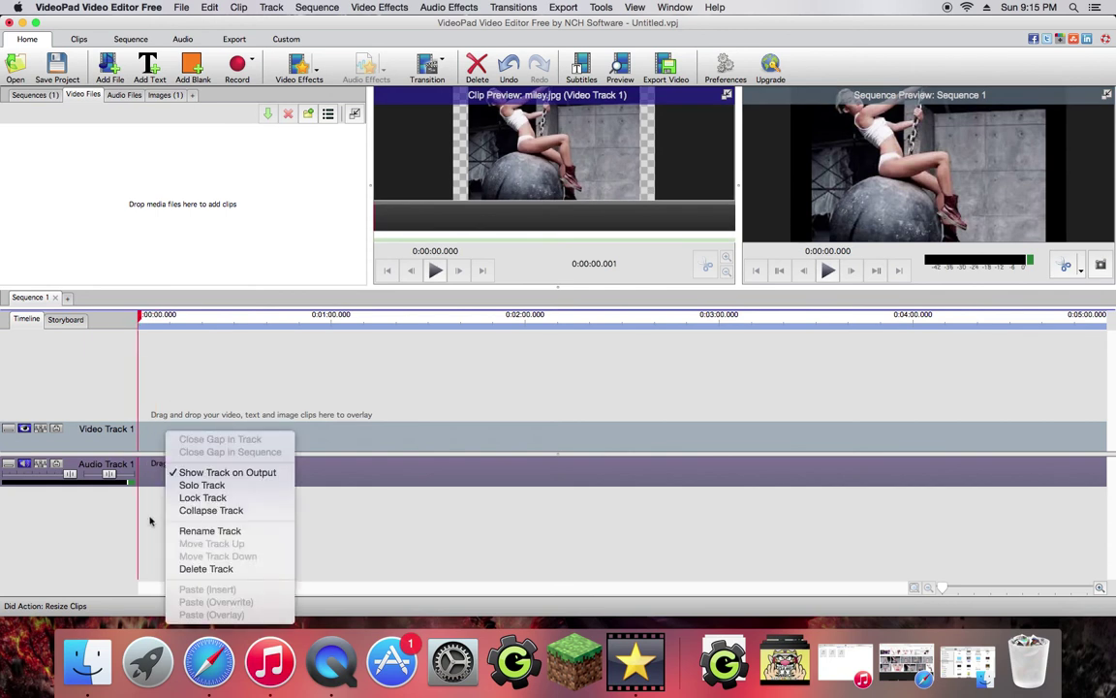
pyautogui.click(151, 522)
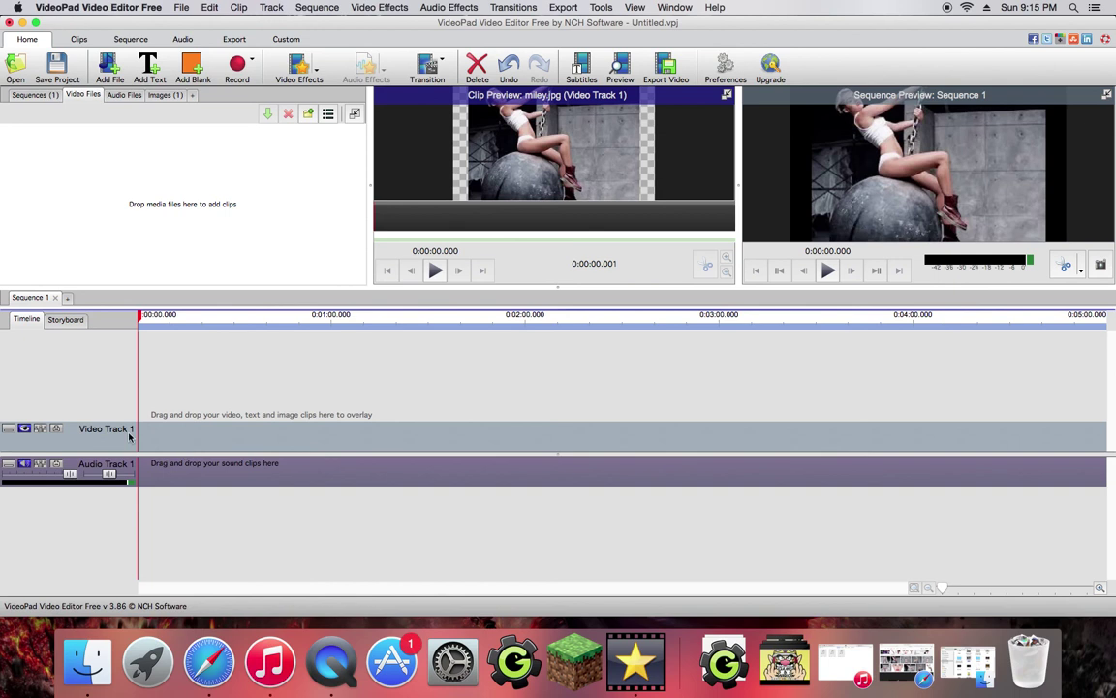
pyautogui.click(88, 661)
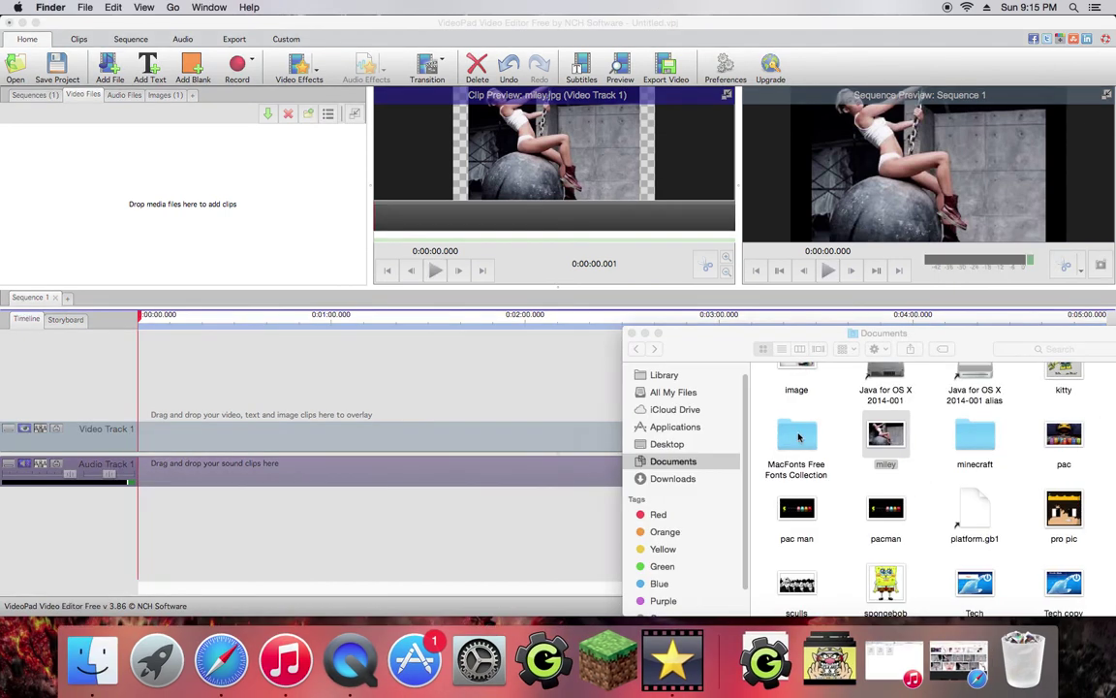
pyautogui.moveTo(393, 442); pyautogui.dragTo(351, 438)
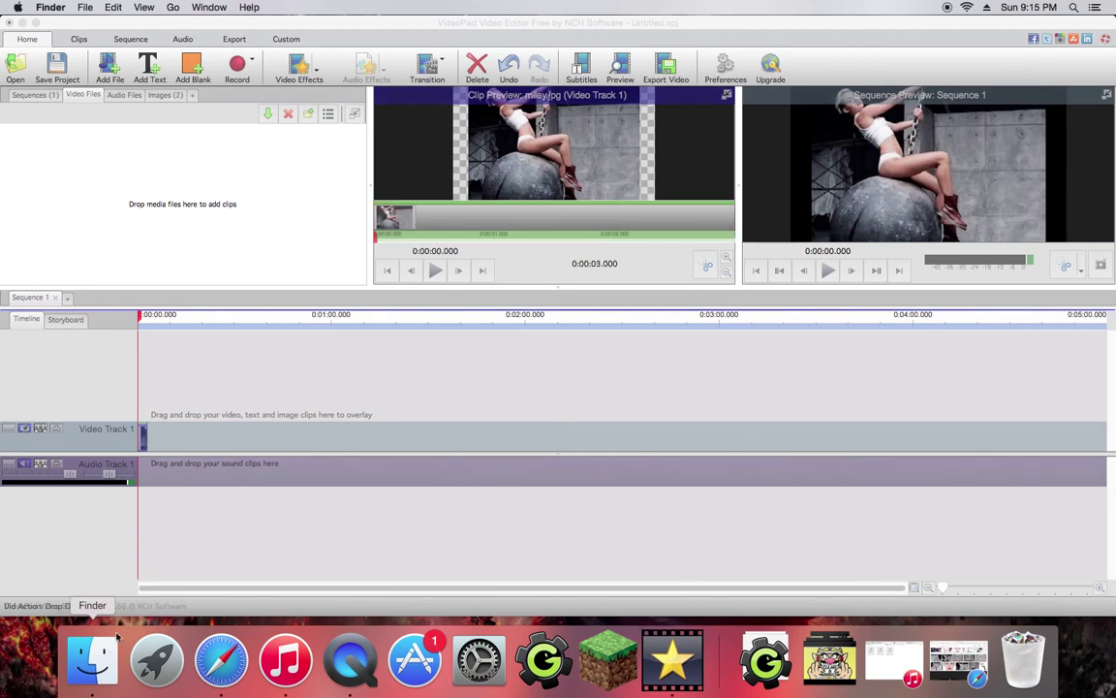
# - Add three more miley image copies to Video Track 1 and slightly lengthen the last one
pyautogui.click(92, 661)
pyautogui.moveTo(886, 437); pyautogui.dragTo(379, 456)
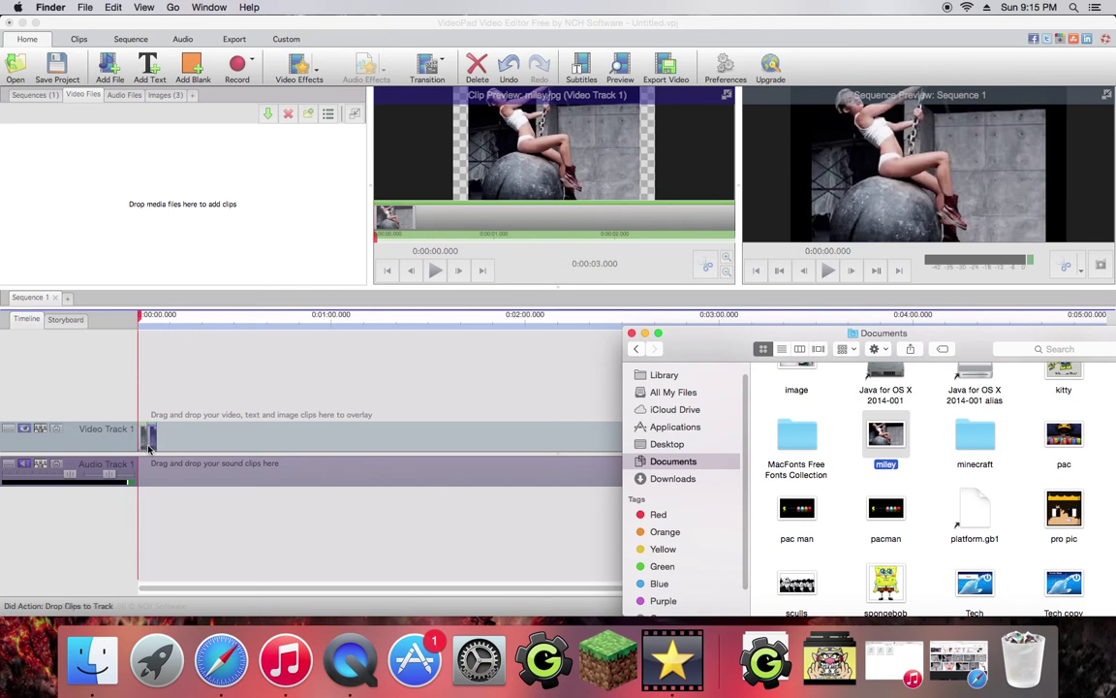
pyautogui.moveTo(336, 436); pyautogui.dragTo(673, 630)
pyautogui.moveTo(381, 438); pyautogui.dragTo(180, 452)
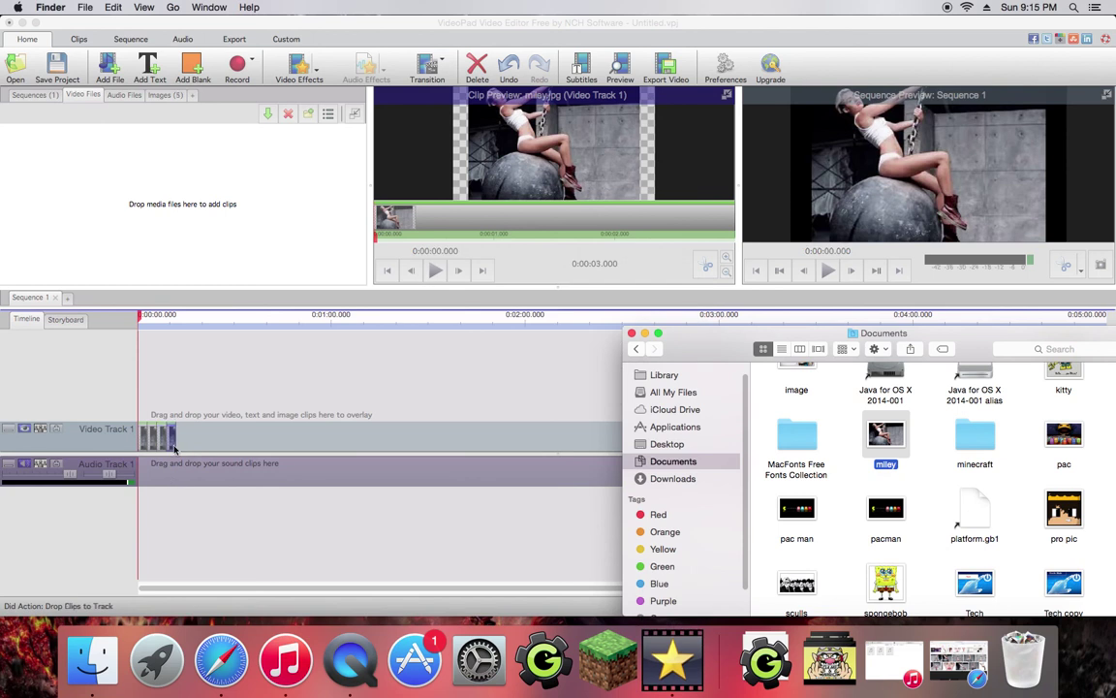
pyautogui.moveTo(163, 438); pyautogui.dragTo(654, 441)
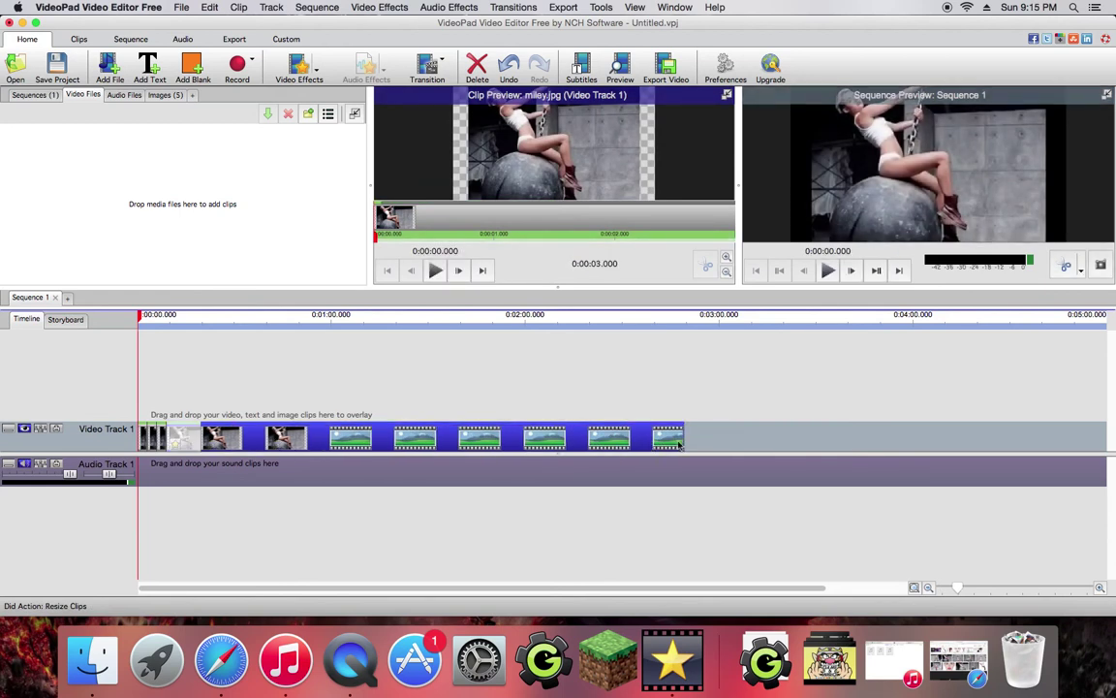
# - Stretch the miley clip so Video Track 1 runs to about 5:00, then bring up iTunes
pyautogui.moveTo(656, 442); pyautogui.dragTo(1100, 449)
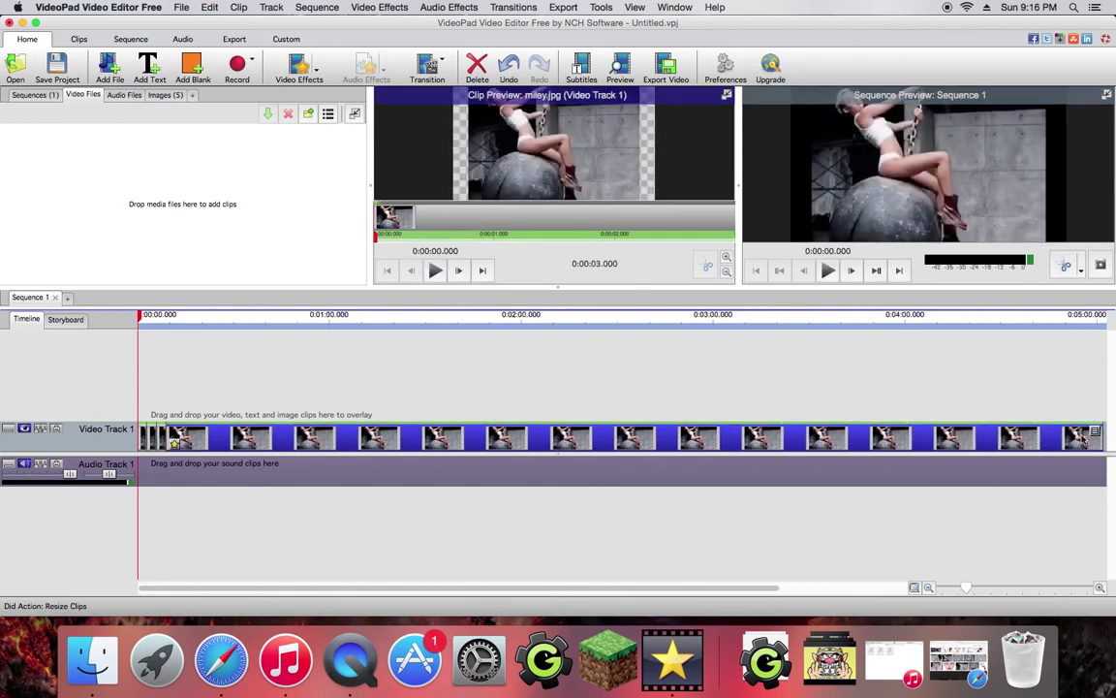
pyautogui.hscroll(5, 989, 455)
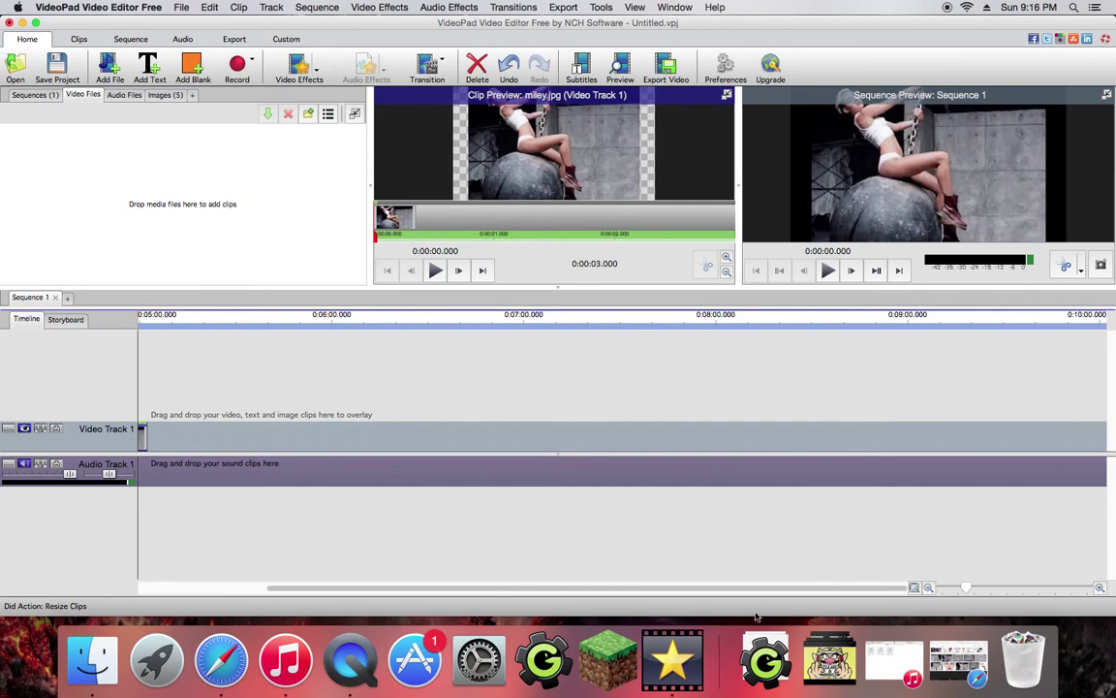
pyautogui.click(284, 659)
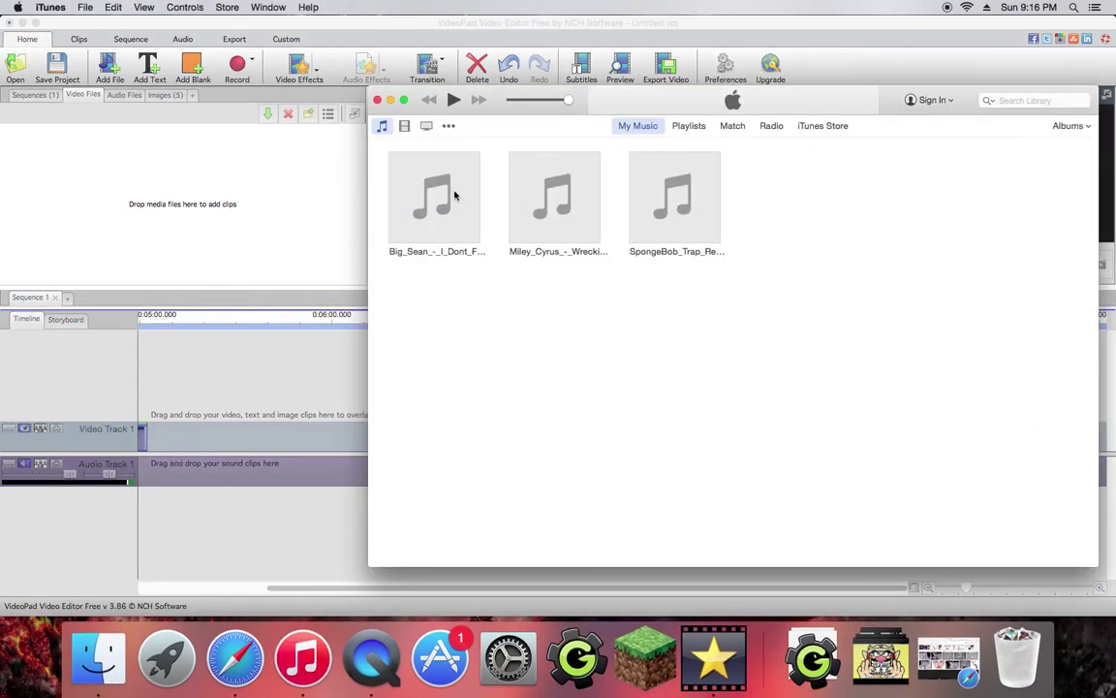
# - Try importing a library song into the project, then cancel the stalled file import
pyautogui.moveTo(455, 196); pyautogui.dragTo(261, 503)
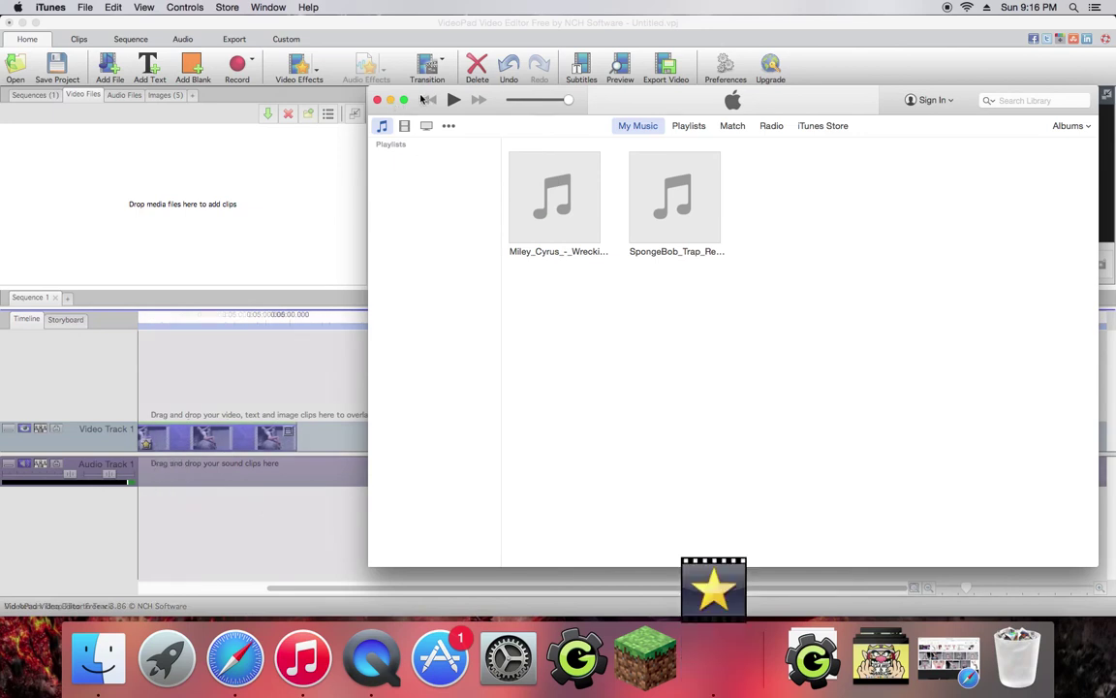
pyautogui.moveTo(424, 100); pyautogui.dragTo(797, 222)
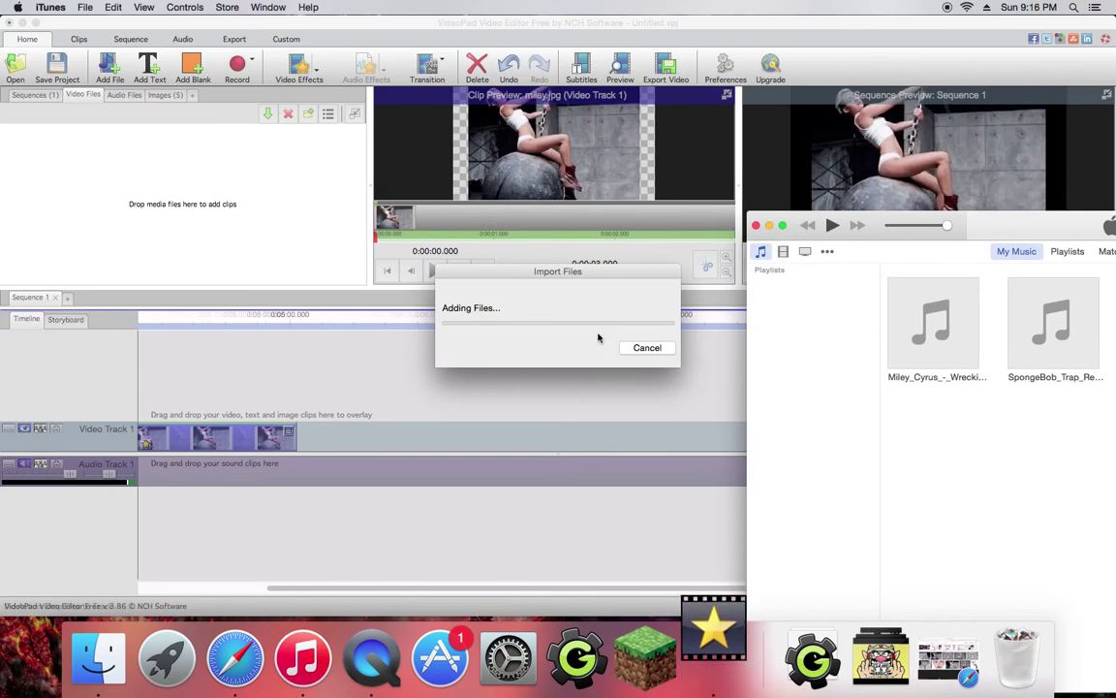
pyautogui.click(634, 349)
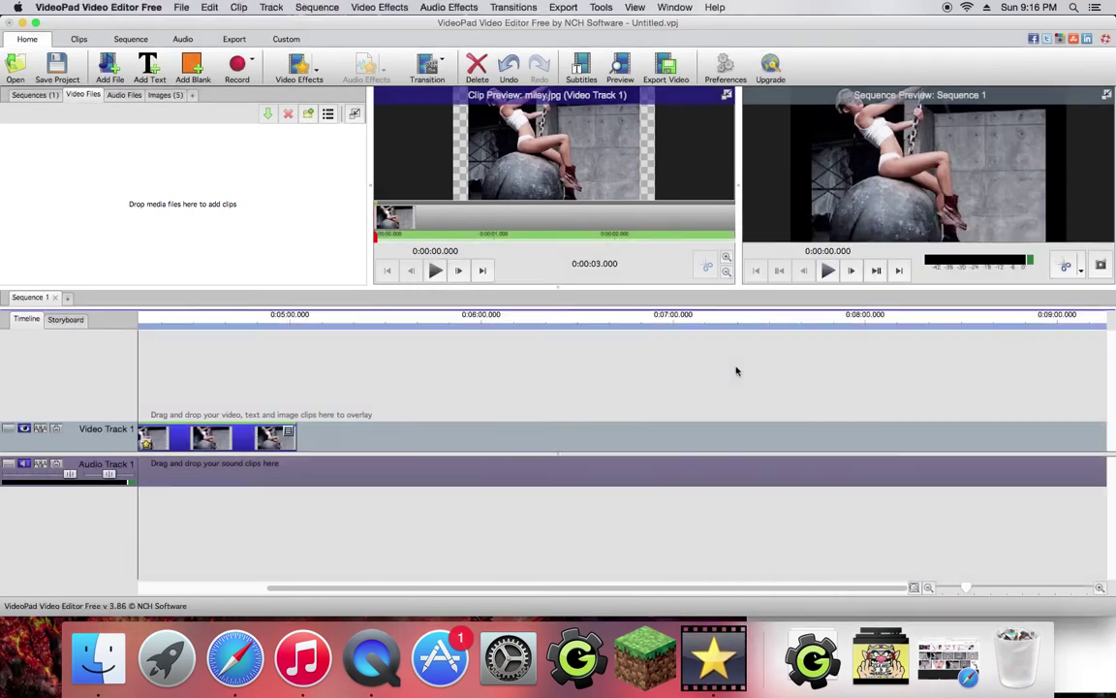
pyautogui.click(303, 659)
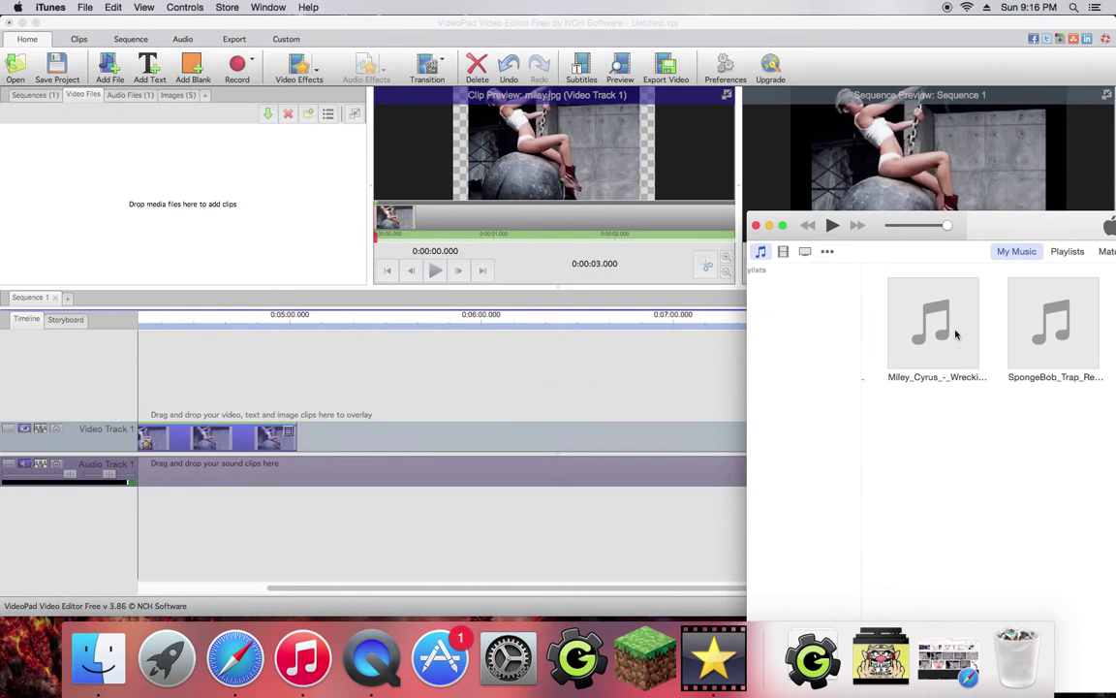
pyautogui.moveTo(448, 451); pyautogui.dragTo(273, 465)
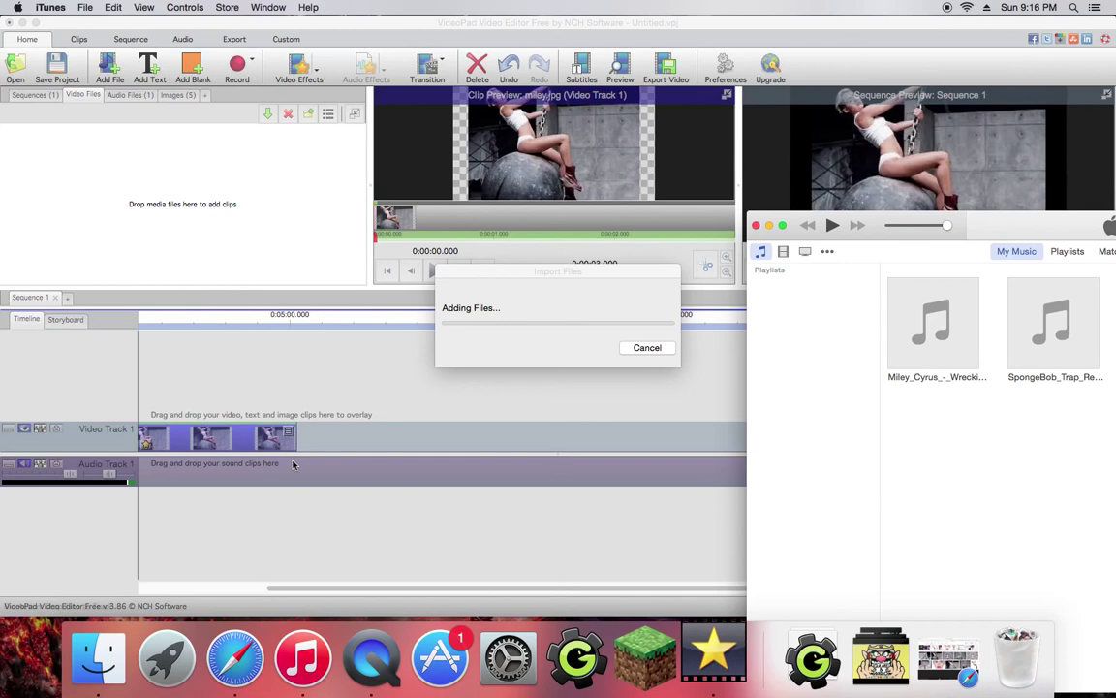
pyautogui.click(692, 625)
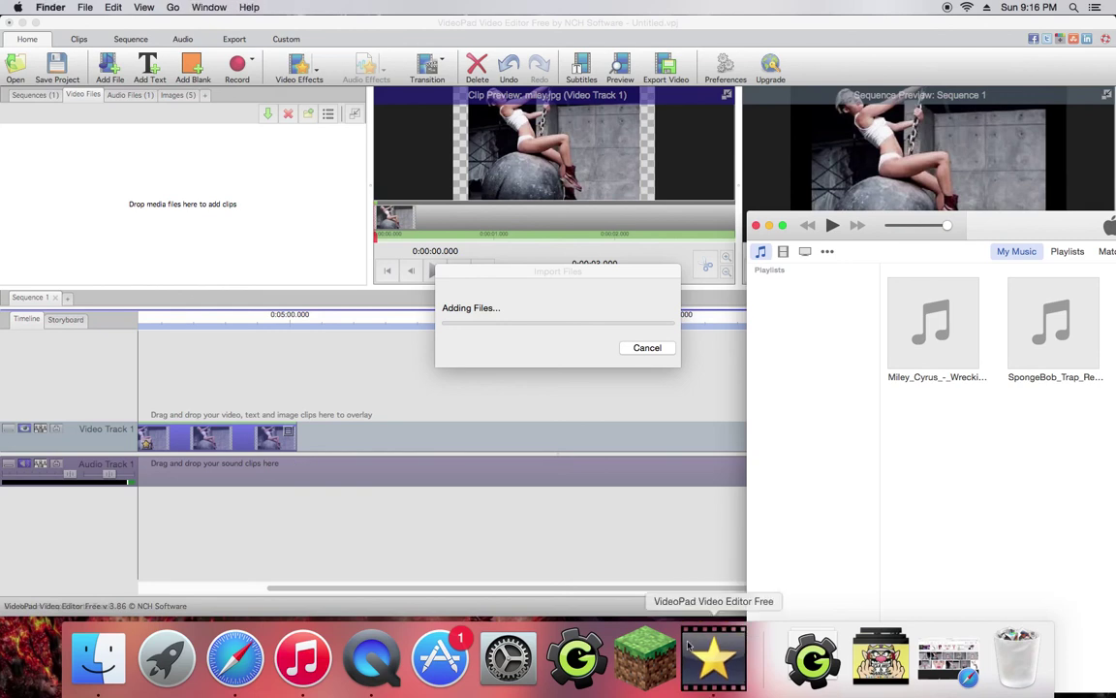
pyautogui.click(651, 349)
pyautogui.click(655, 349)
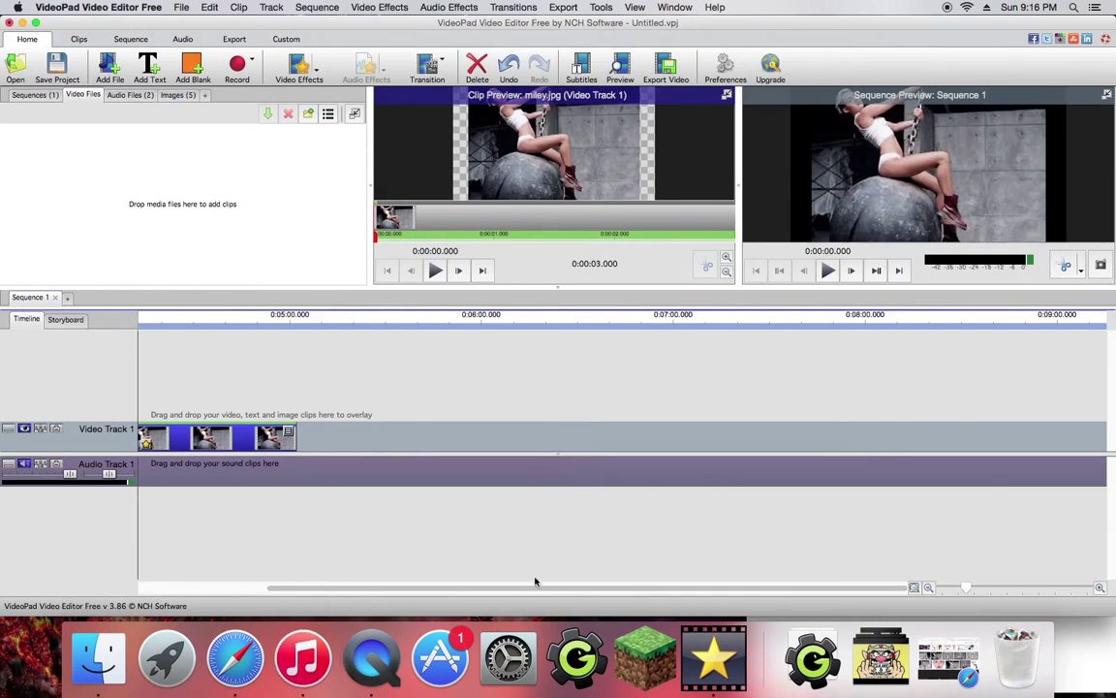
# - Drag the 4:22 Wrecking Ball (CAKED_UP_Remix) track from iTunes onto Audio Track 1
pyautogui.click(302, 659)
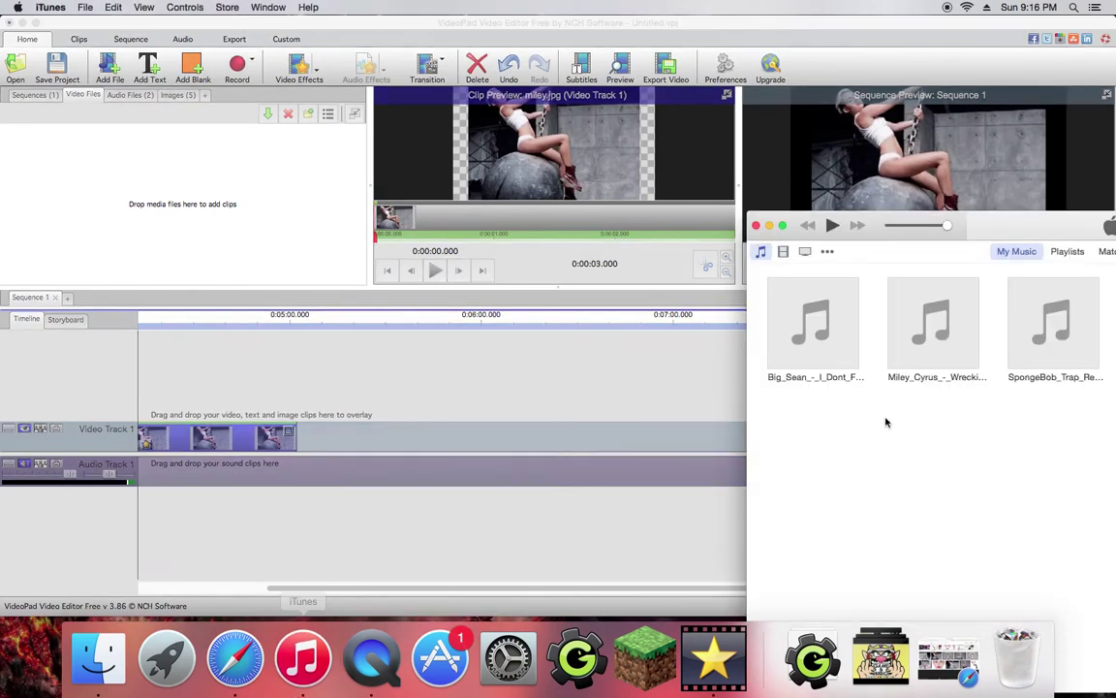
pyautogui.click(964, 341)
pyautogui.moveTo(834, 452); pyautogui.dragTo(332, 466)
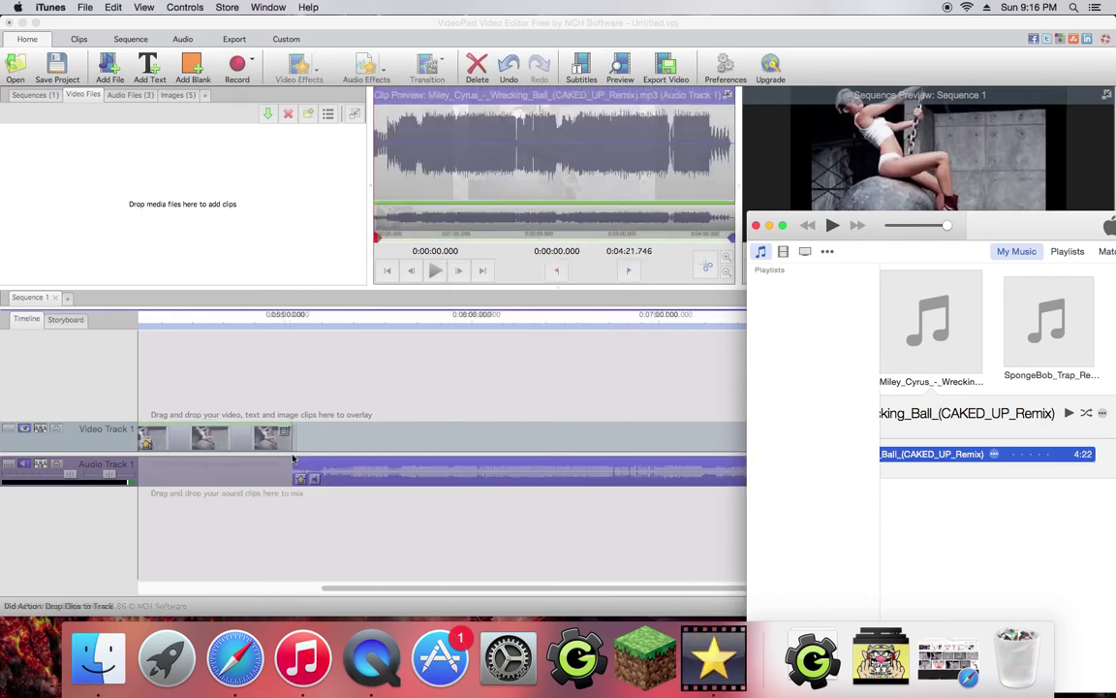
# - Lengthen the miley image clip far enough to cover the whole song
pyautogui.moveTo(873, 224); pyautogui.dragTo(953, 515)
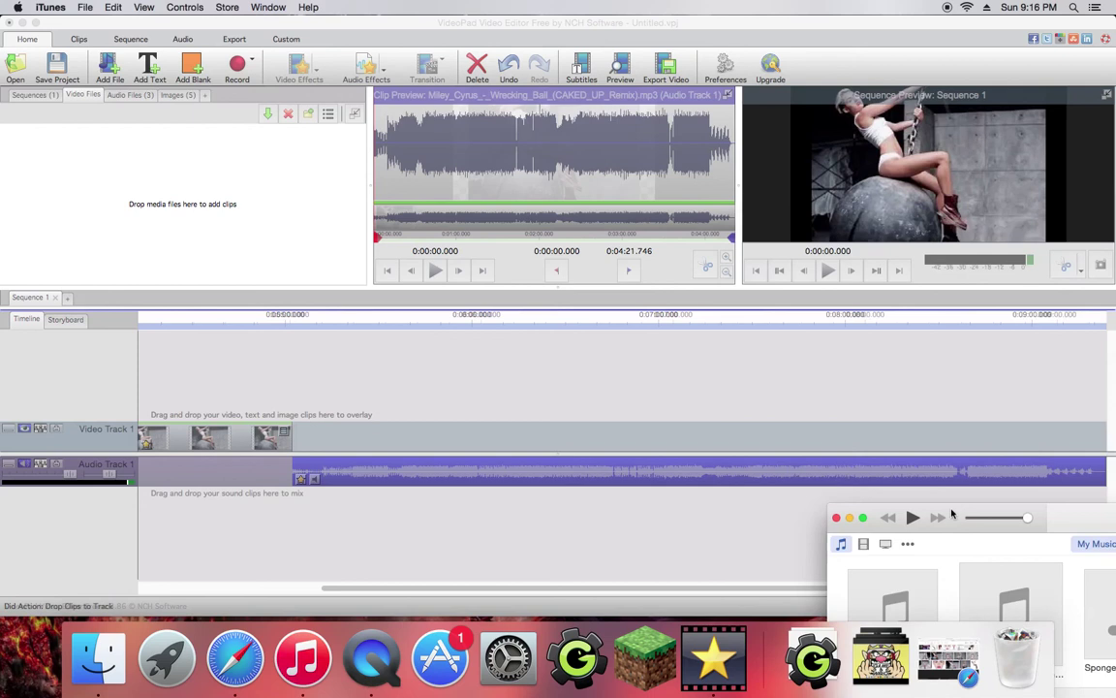
pyautogui.click(312, 419)
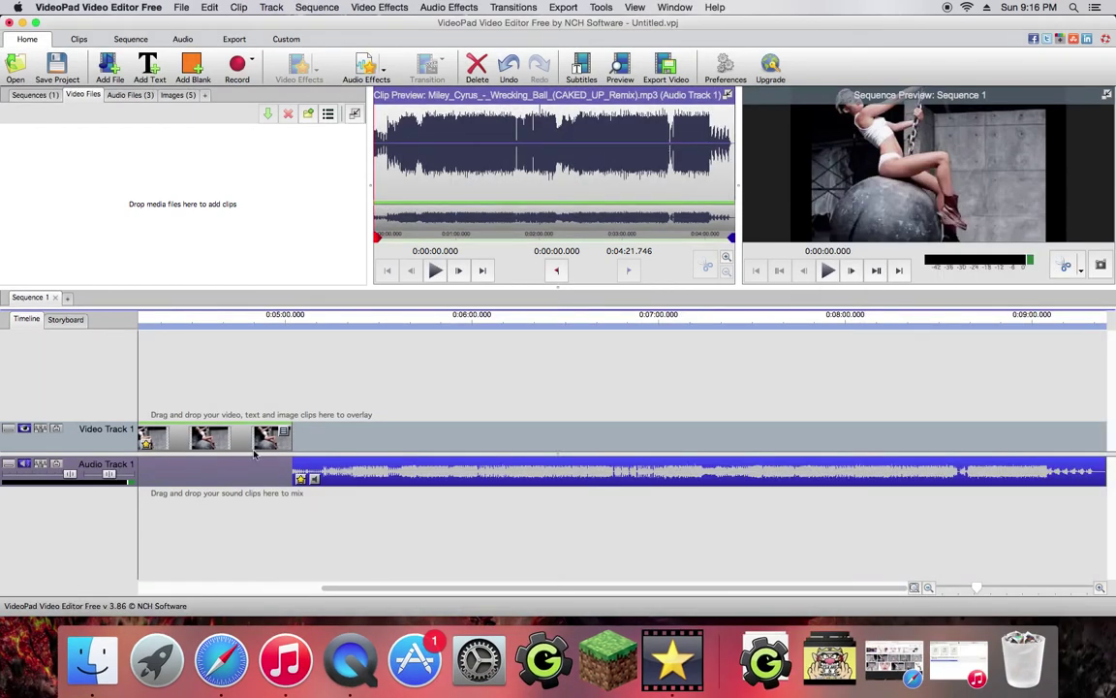
pyautogui.moveTo(291, 449); pyautogui.dragTo(738, 446)
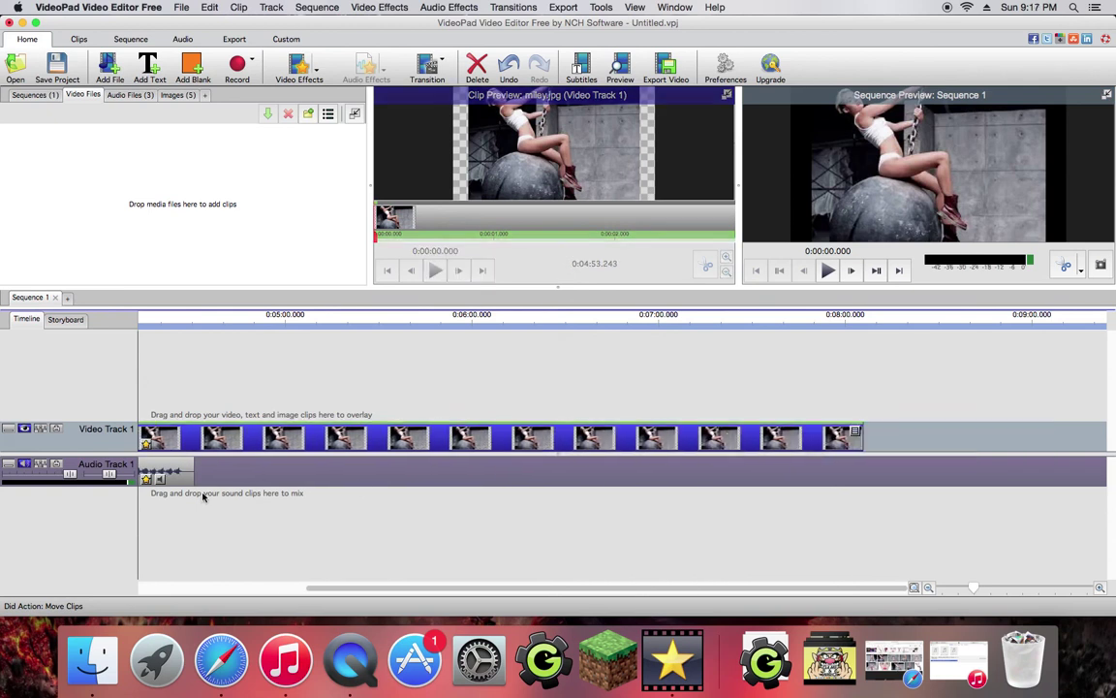
# - Preview the miley clip, then play the whole sequence from the start with volume raised
pyautogui.click(435, 270)
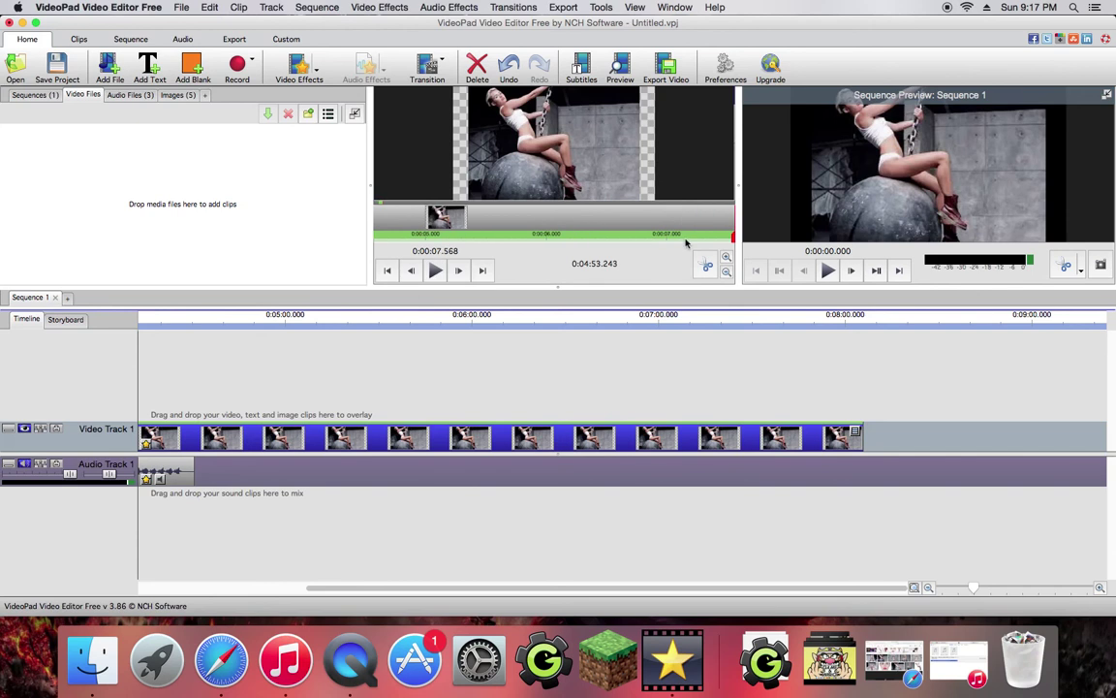
pyautogui.click(436, 272)
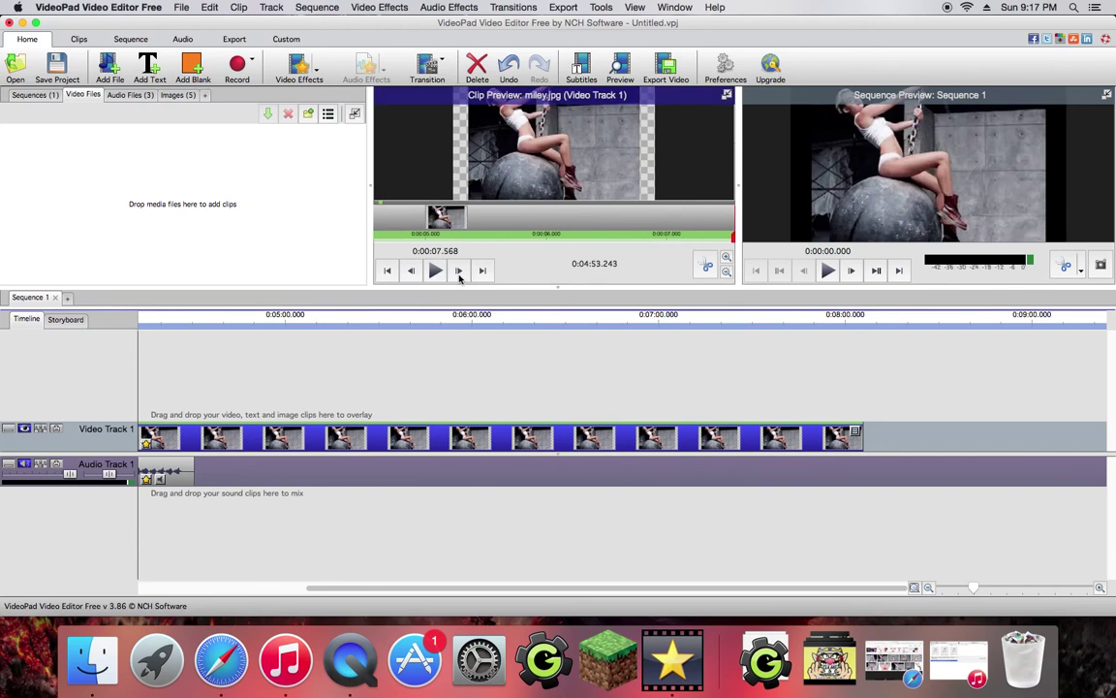
pyautogui.click(830, 271)
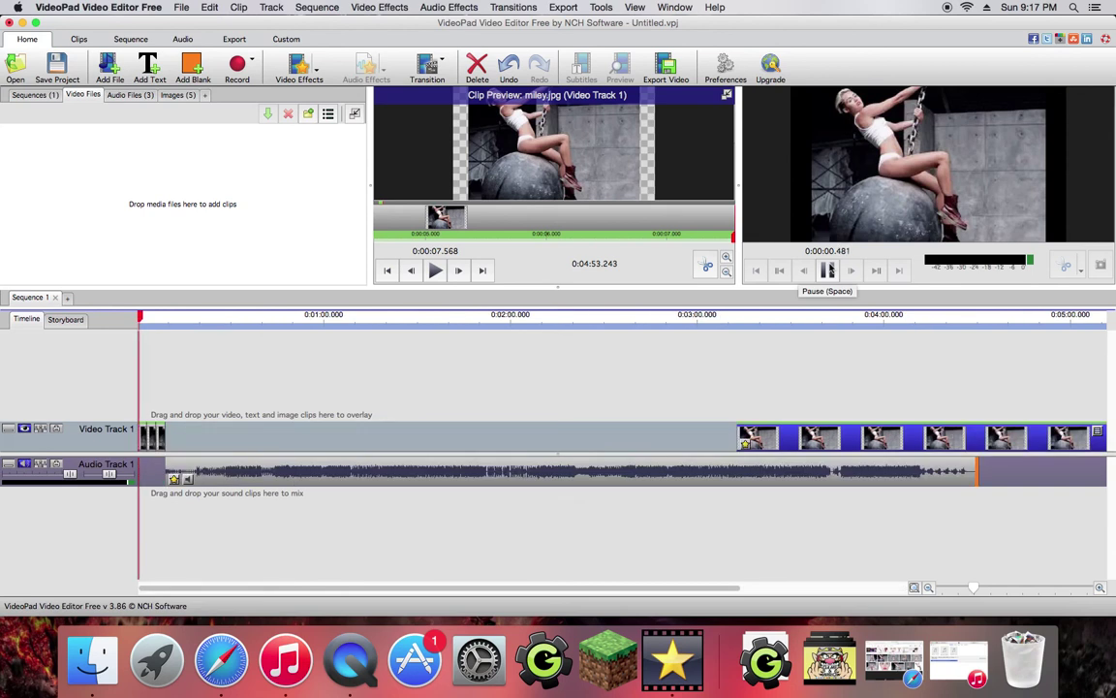
pyautogui.press('XF86AudioRaiseVolume')
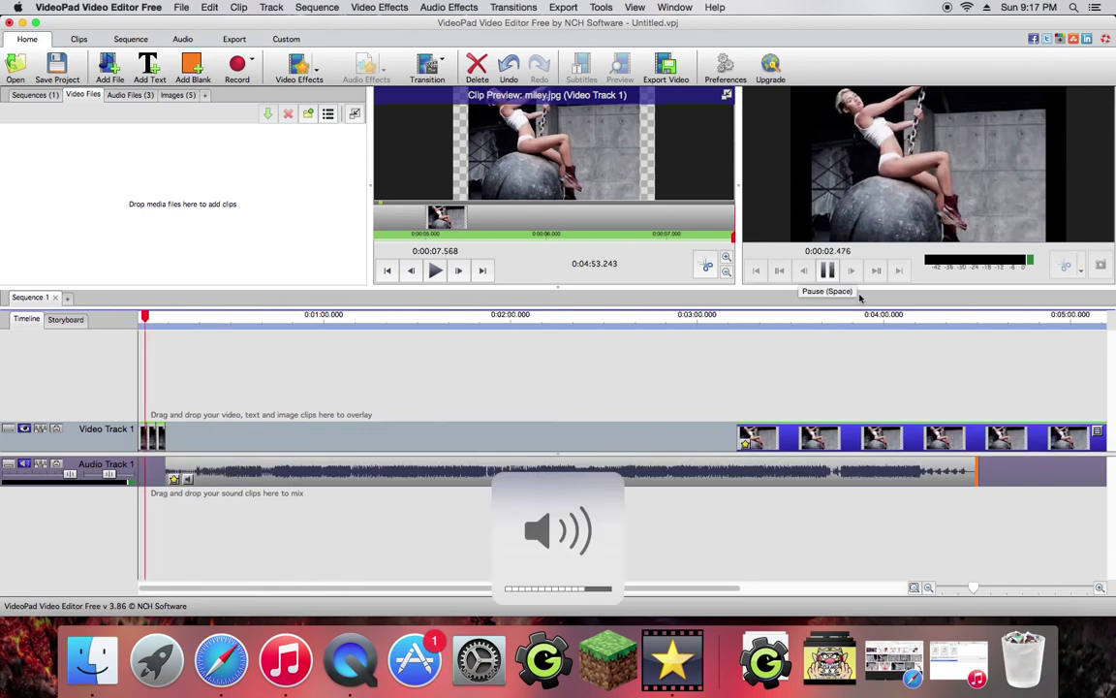
# - Move the miley clips to the timeline start and place the remix at offset 0:00:03.320
pyautogui.press('space')
pyautogui.moveTo(268, 473); pyautogui.dragTo(219, 468)
pyautogui.moveTo(785, 436); pyautogui.dragTo(195, 435)
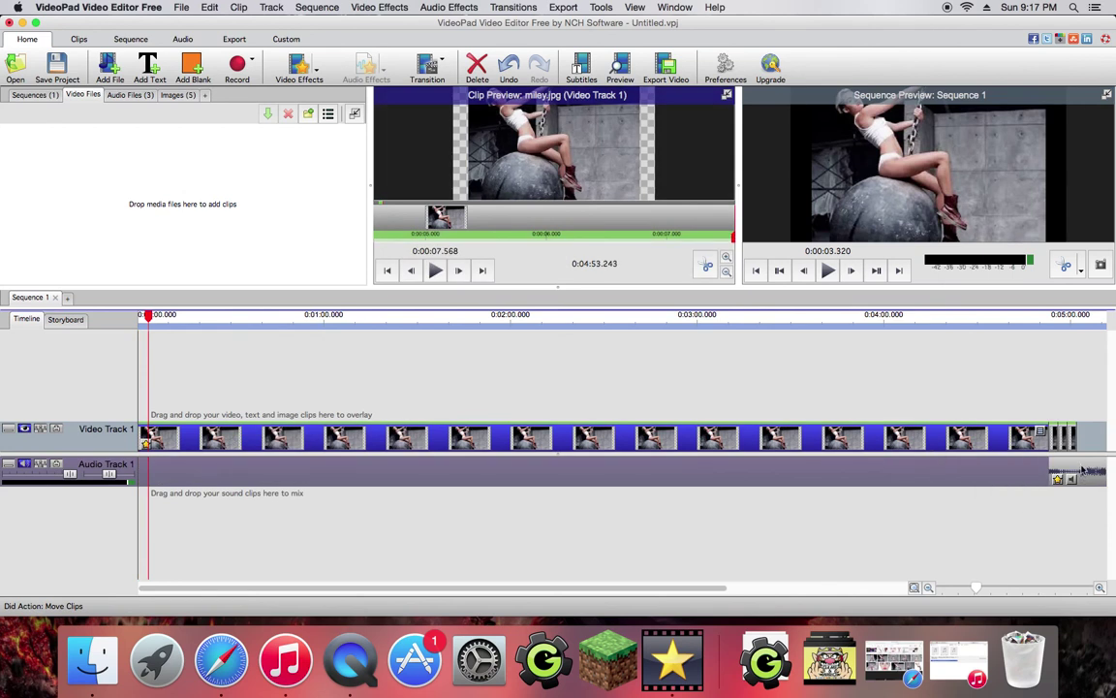
pyautogui.moveTo(1083, 470); pyautogui.dragTo(196, 467)
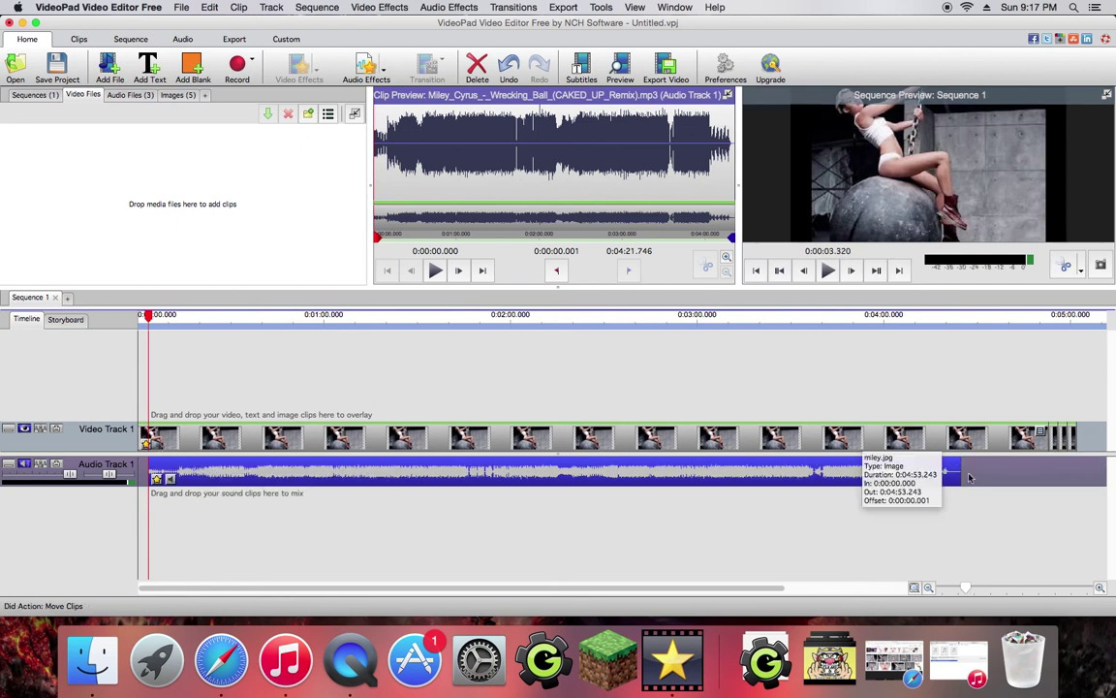
pyautogui.click(435, 271)
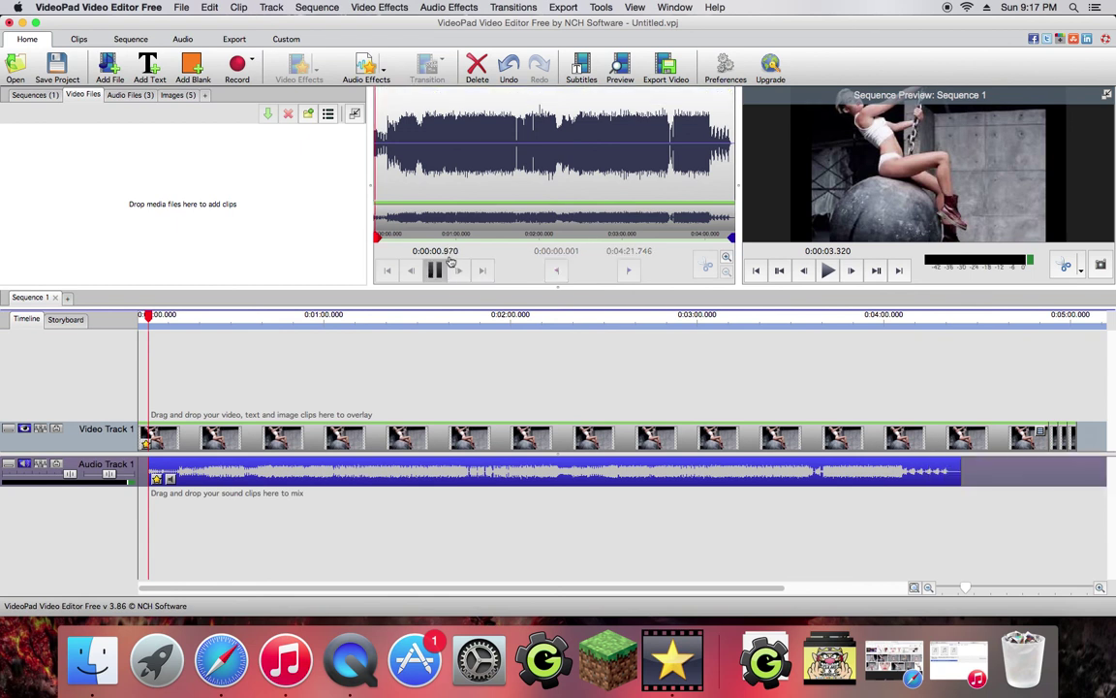
pyautogui.click(436, 271)
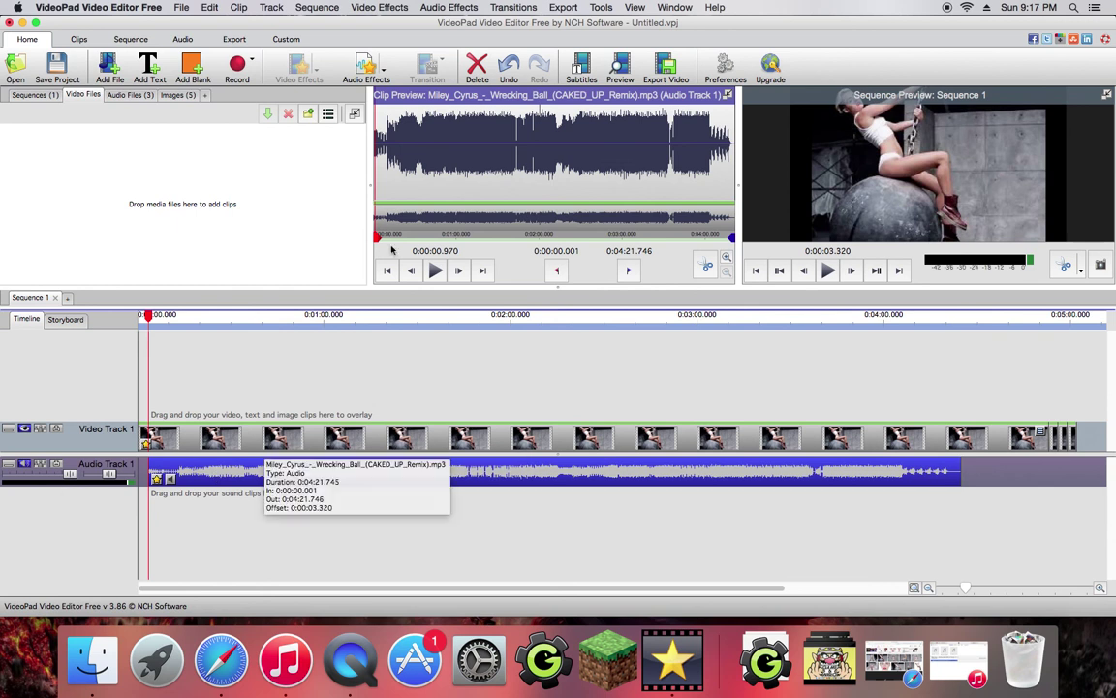
pyautogui.click(827, 271)
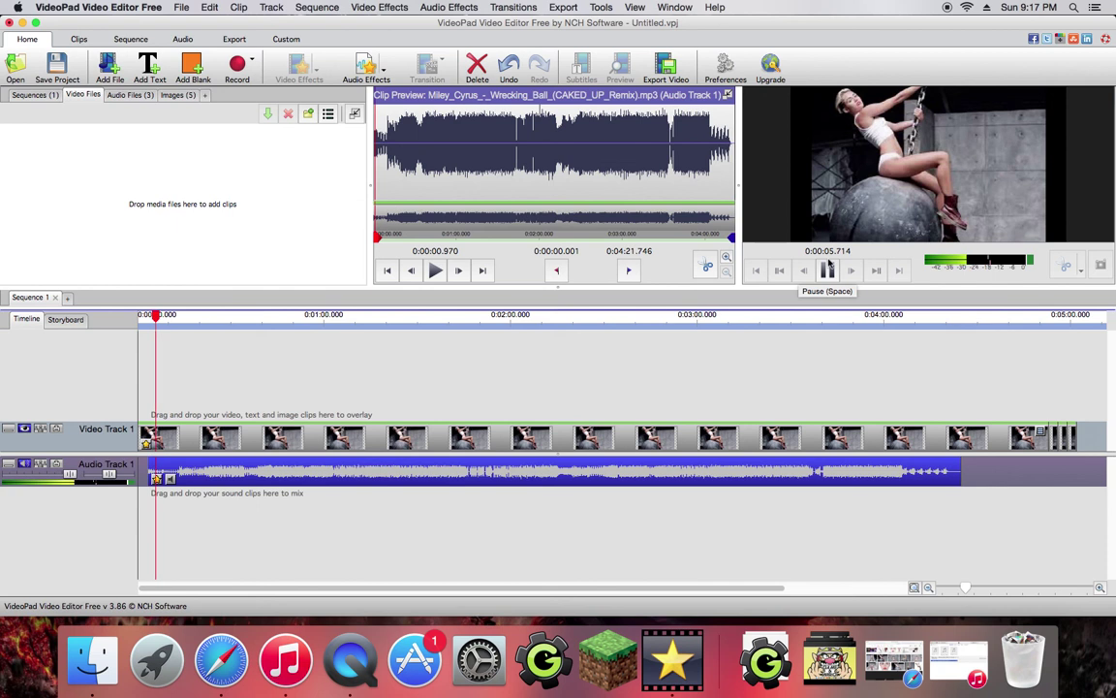
pyautogui.press('XF86AudioRaiseVolume')
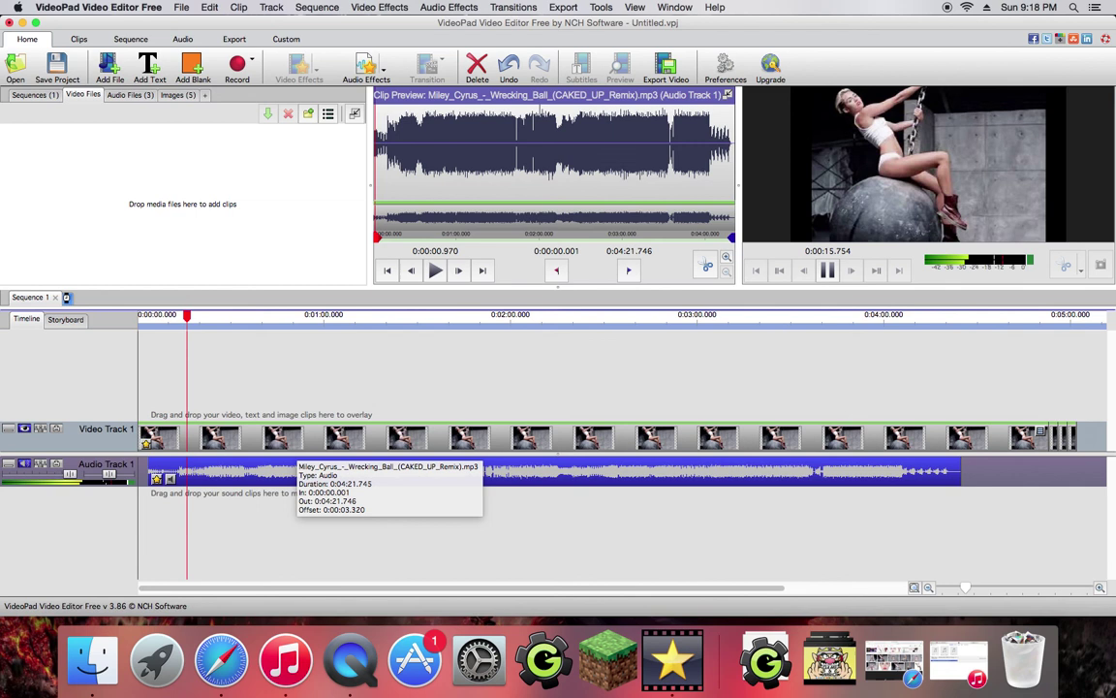
pyautogui.click(68, 298)
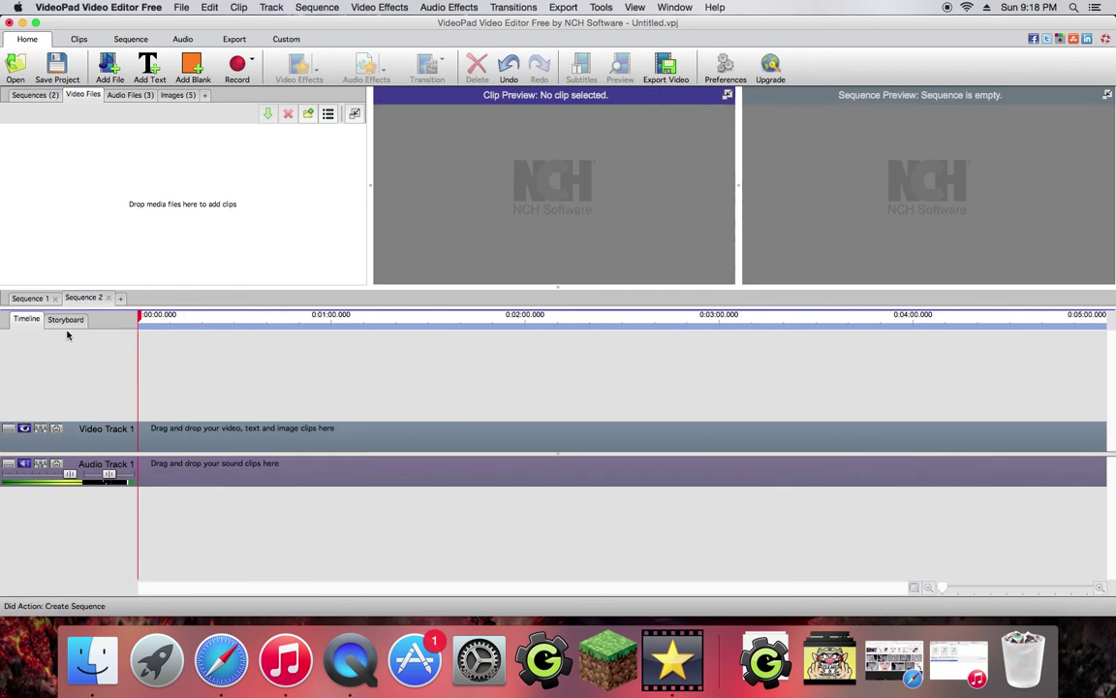
pyautogui.click(107, 298)
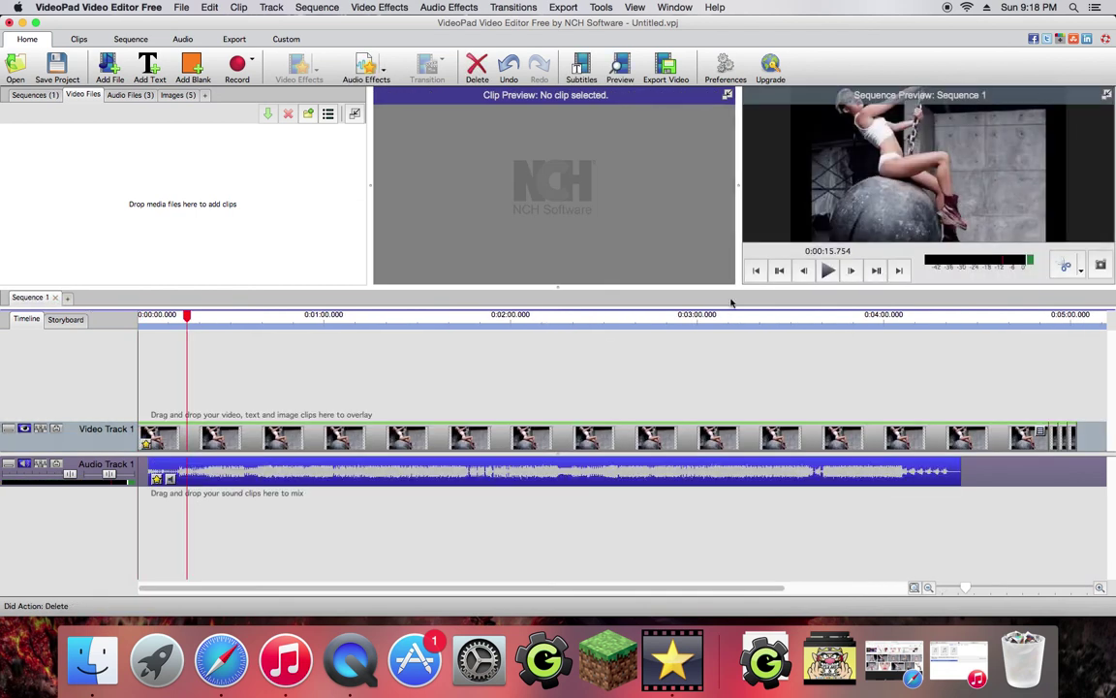
pyautogui.click(827, 272)
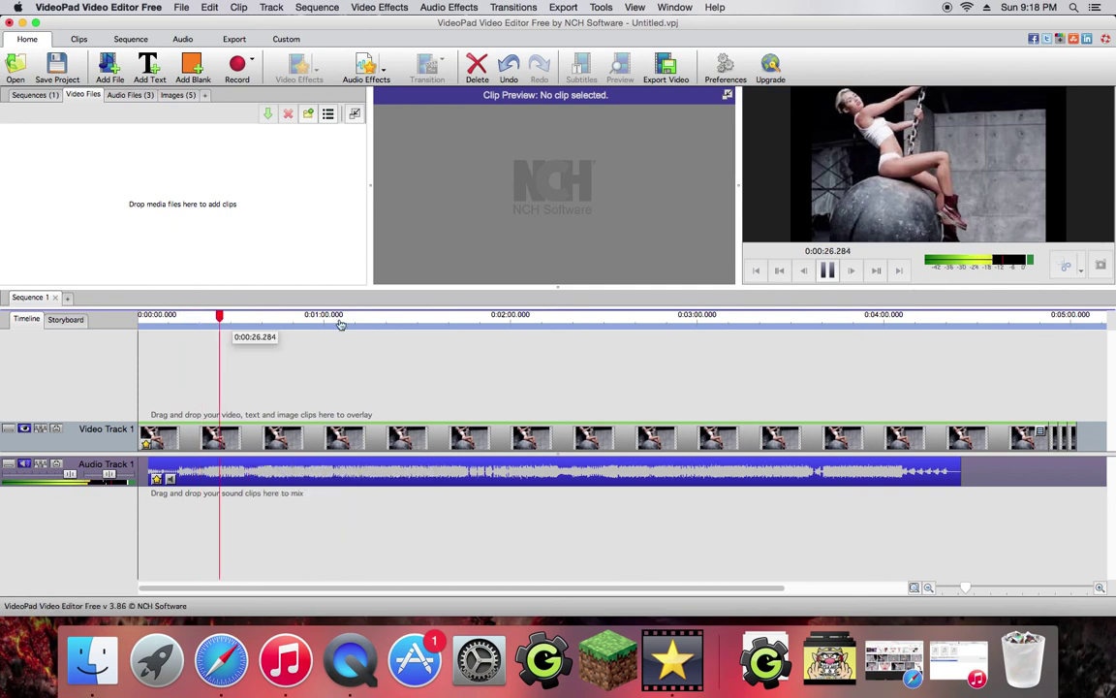
pyautogui.moveTo(219, 318); pyautogui.dragTo(479, 320)
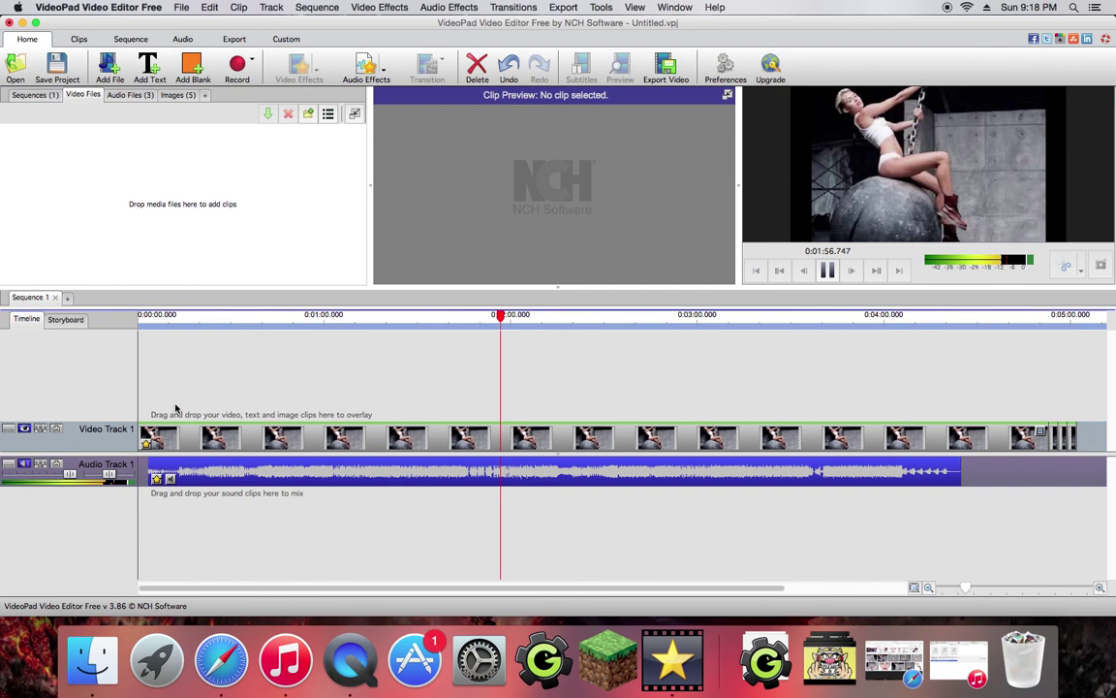
# - Open Export Video and name the output 'Wrecking Ball Trap Remix (Original) –Tech Hub'
pyautogui.click(827, 270)
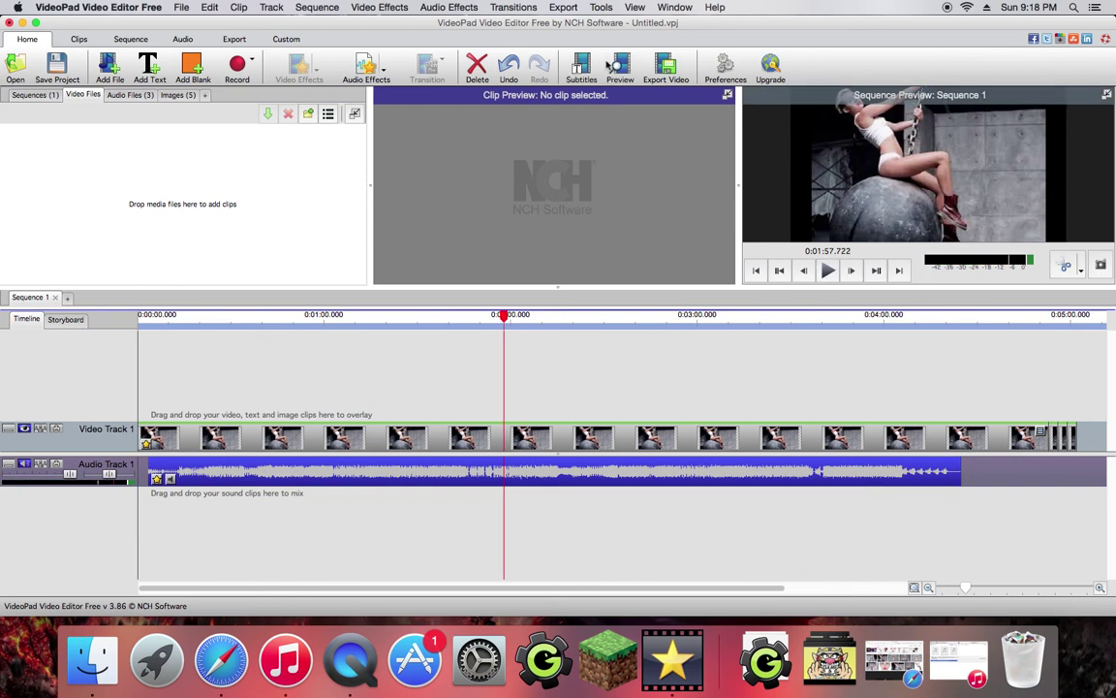
pyautogui.click(670, 66)
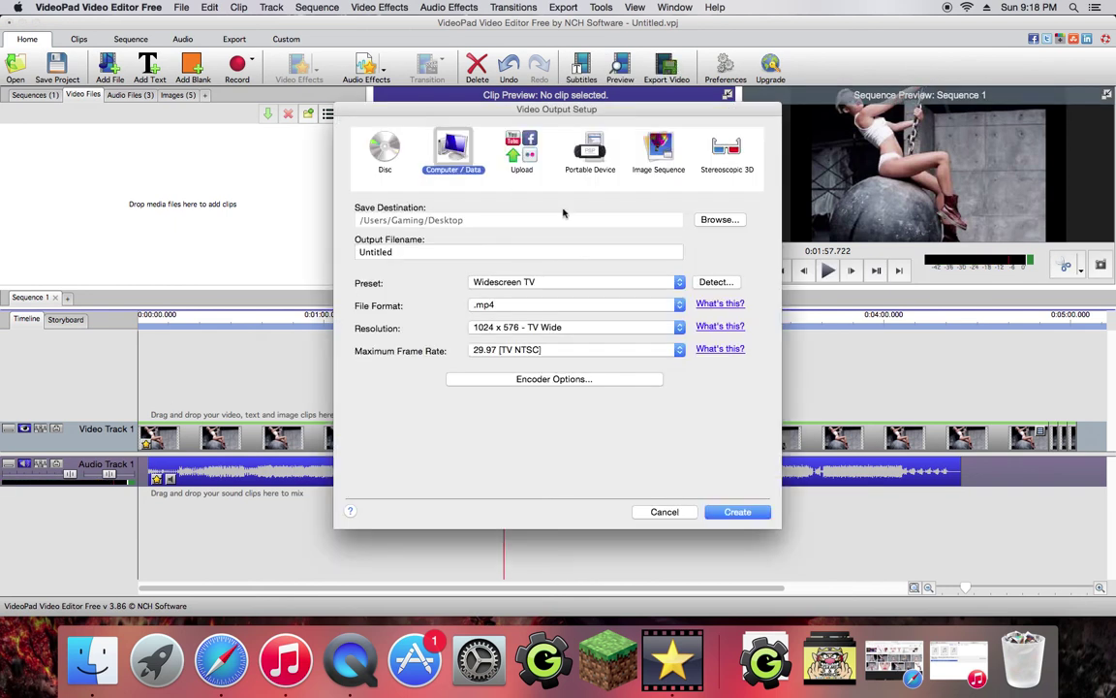
pyautogui.moveTo(471, 248); pyautogui.dragTo(365, 247)
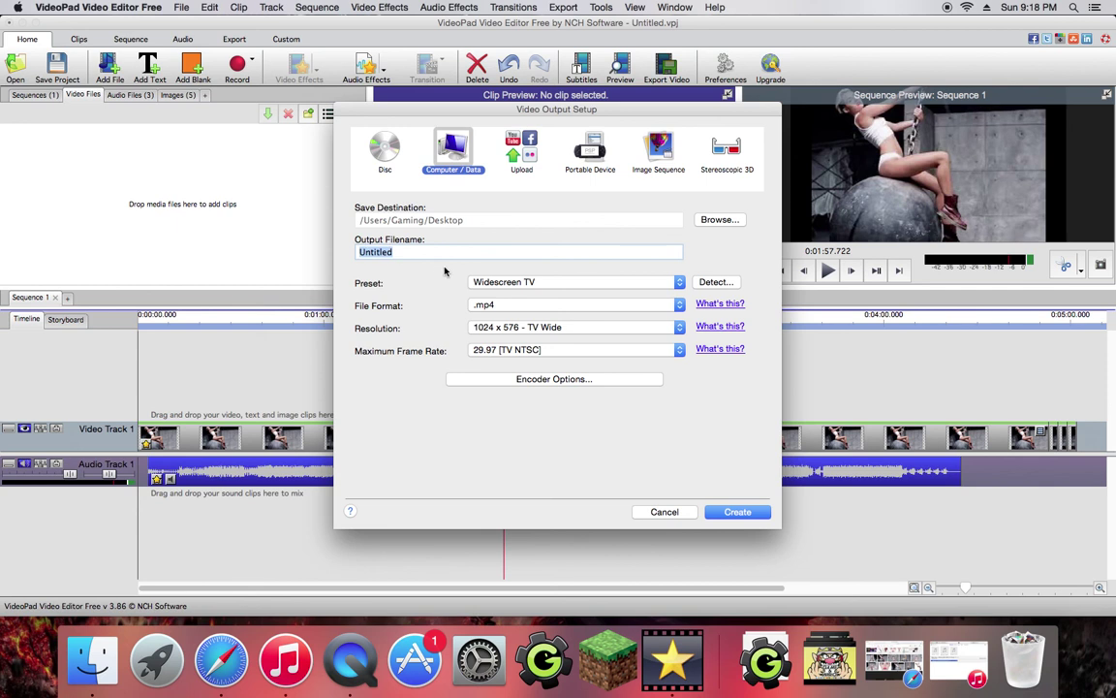
pyautogui.write('w')
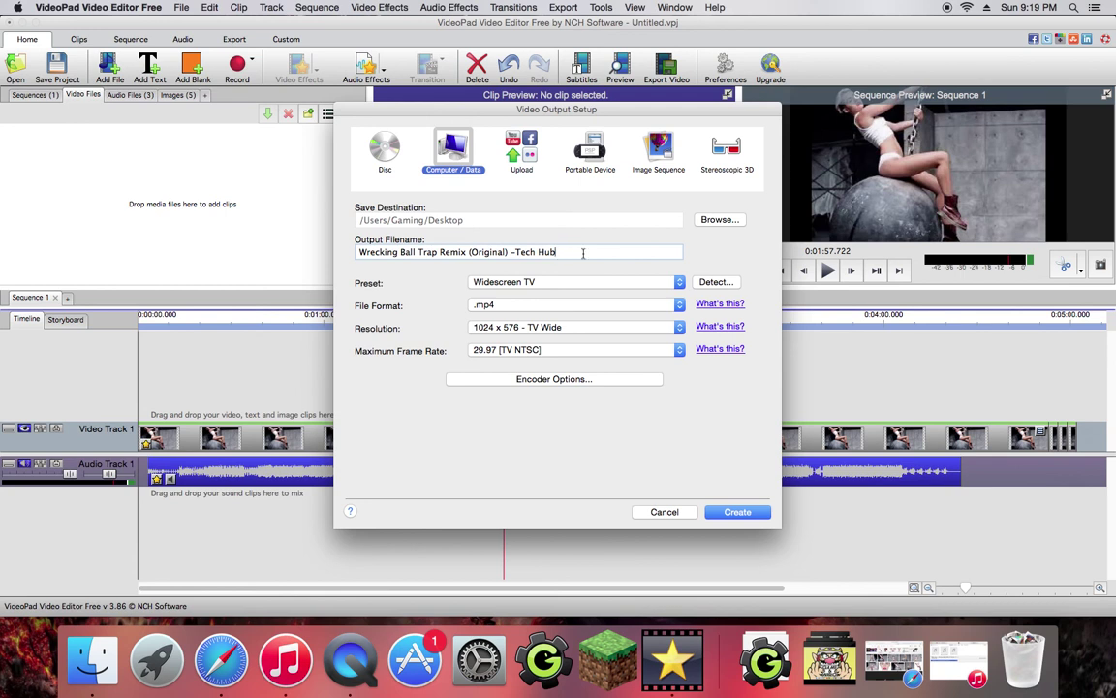
# - Keep the .mp4 format and Custom preset, saving the video locally instead of uploading online
pyautogui.click(504, 306)
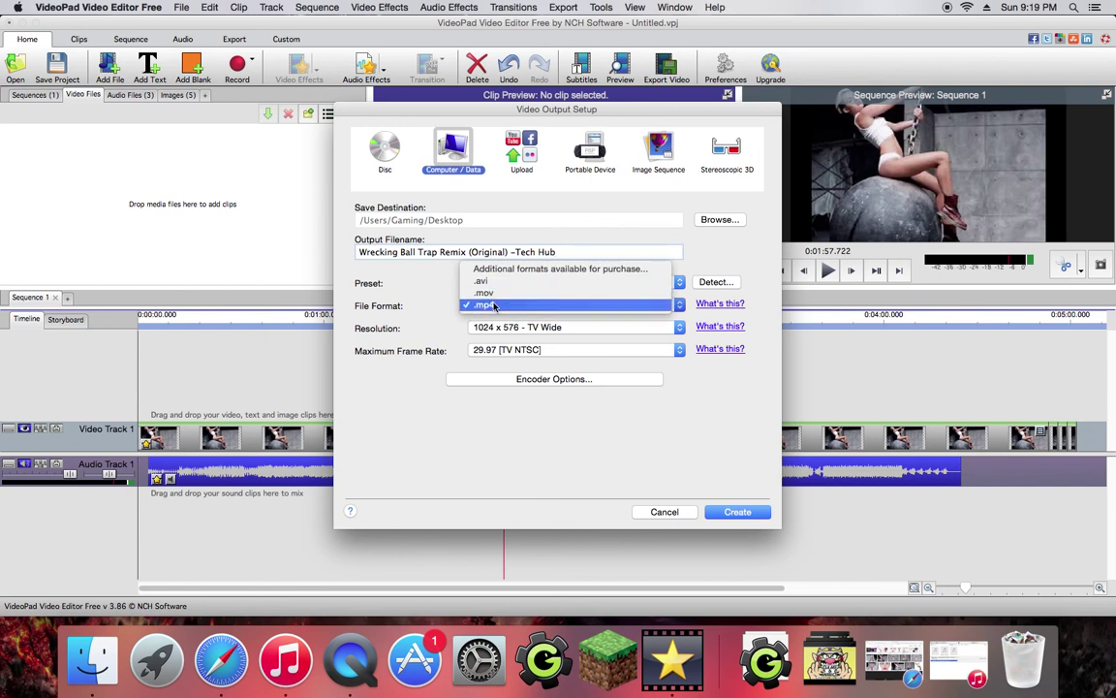
pyautogui.click(494, 306)
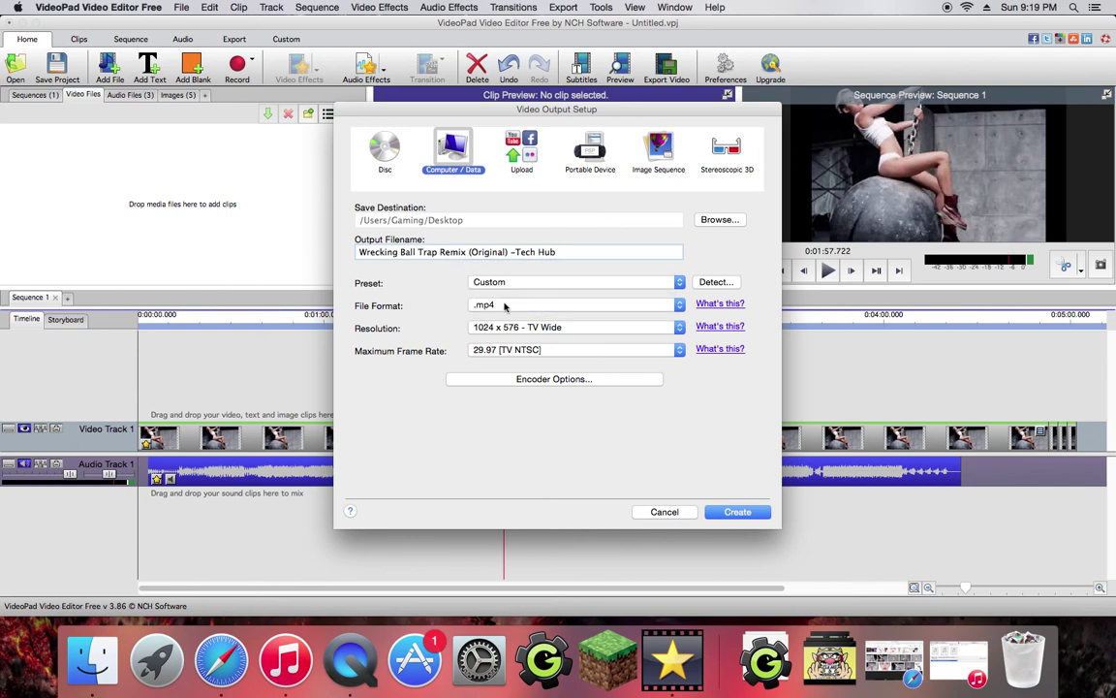
pyautogui.click(473, 282)
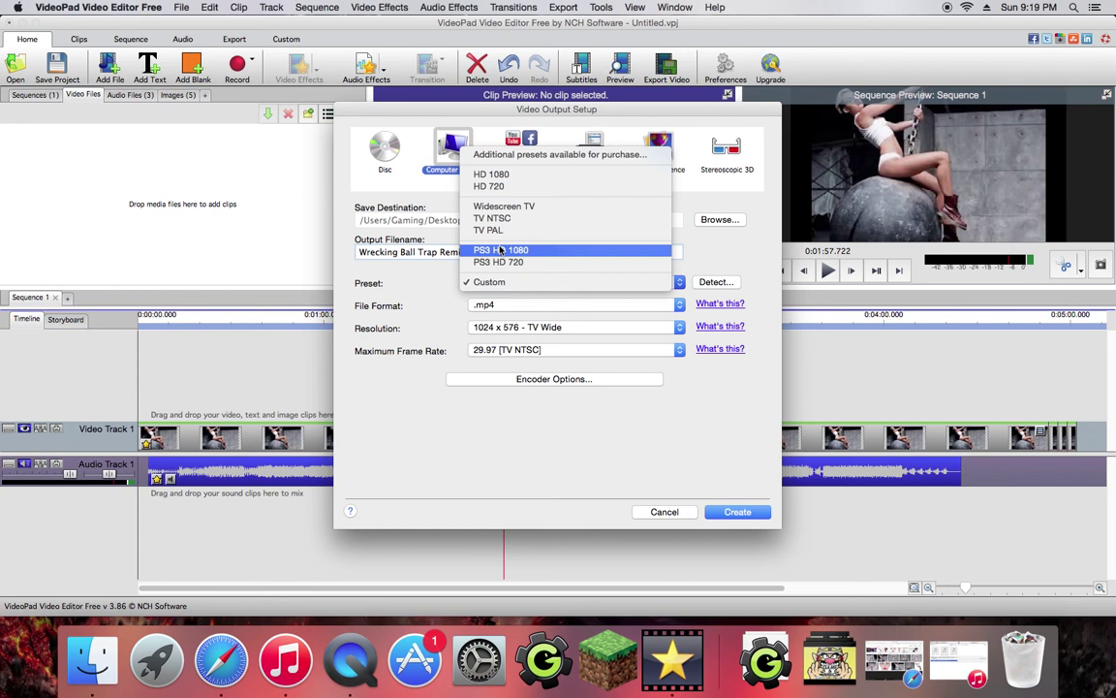
pyautogui.click(454, 280)
pyautogui.click(475, 282)
pyautogui.click(489, 282)
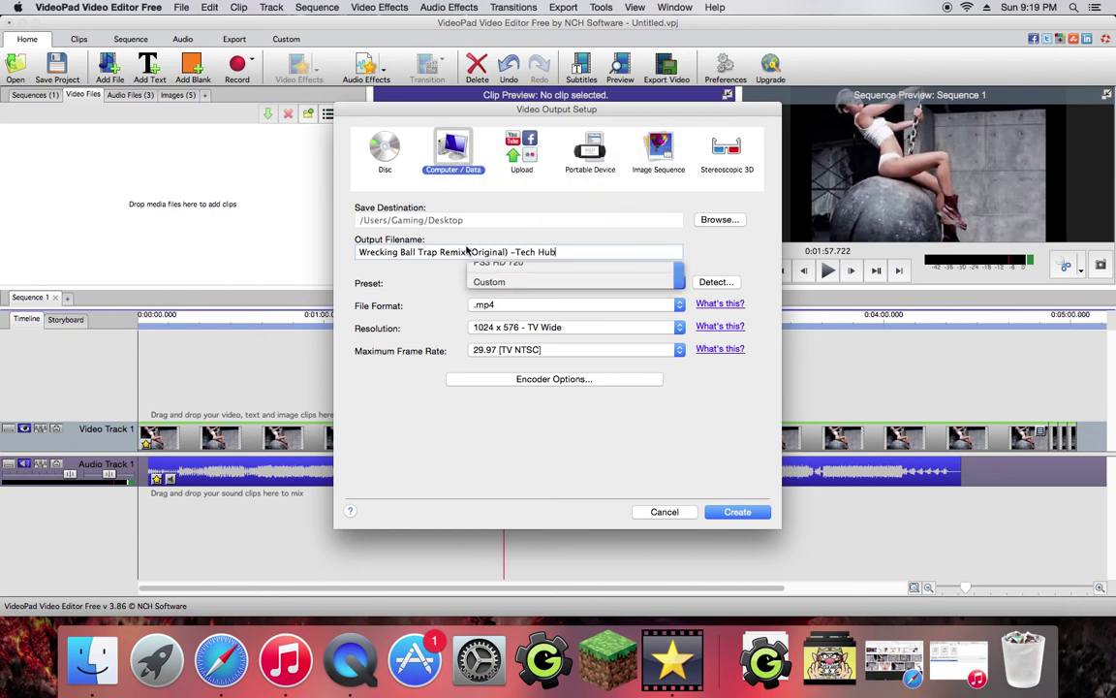
pyautogui.click(475, 283)
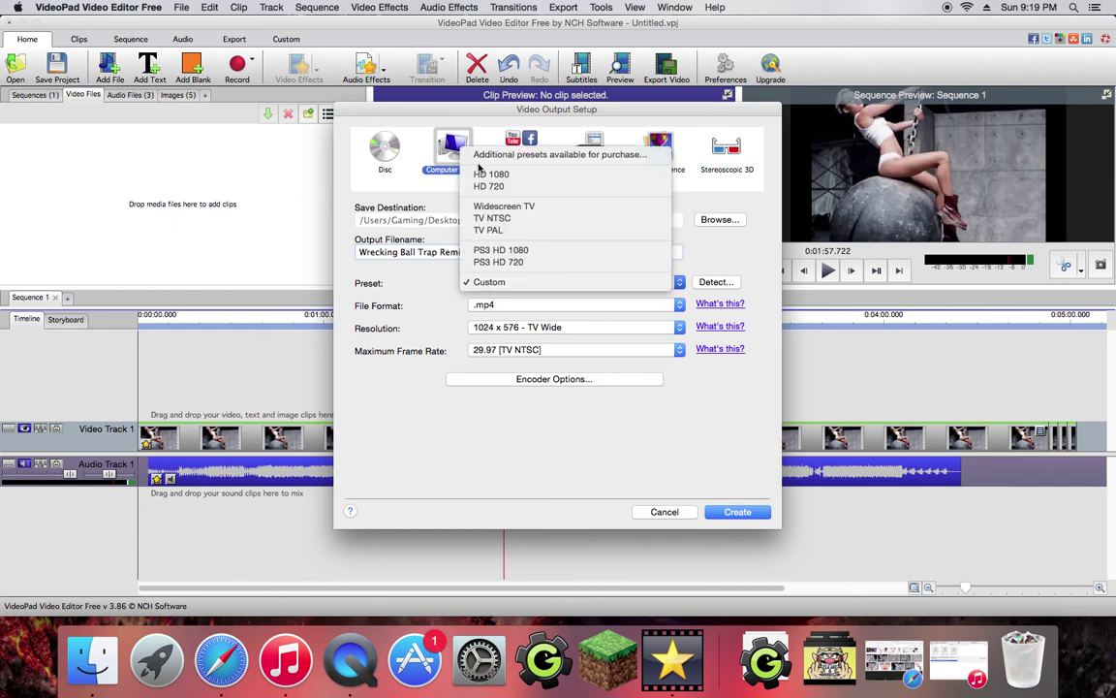
pyautogui.click(412, 266)
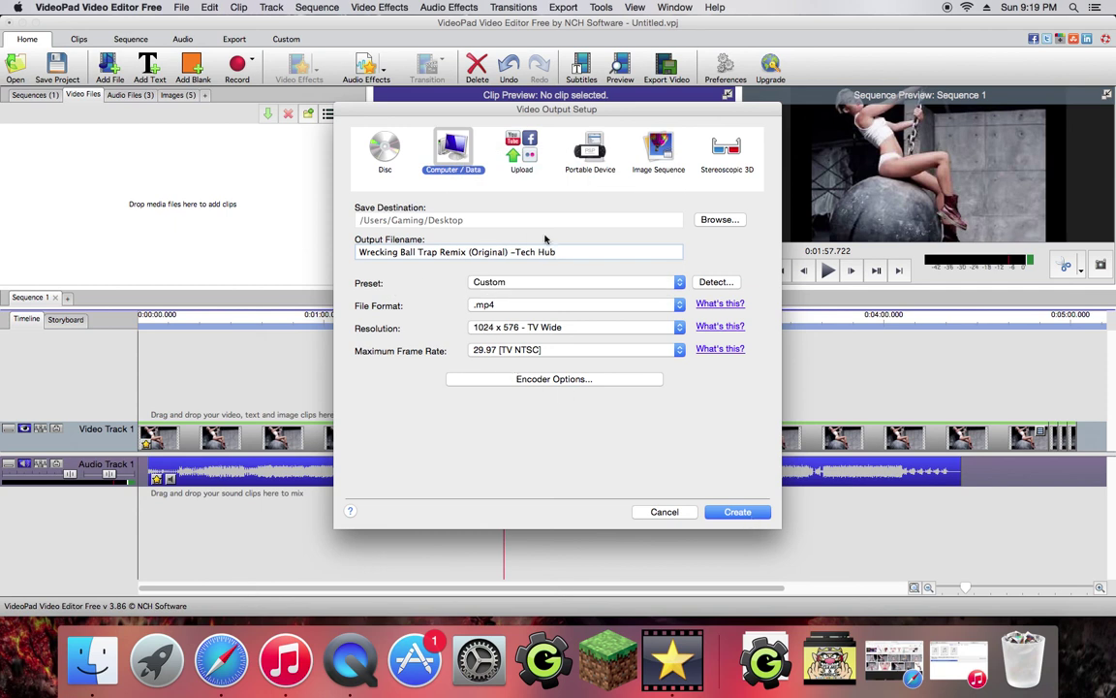
pyautogui.click(499, 142)
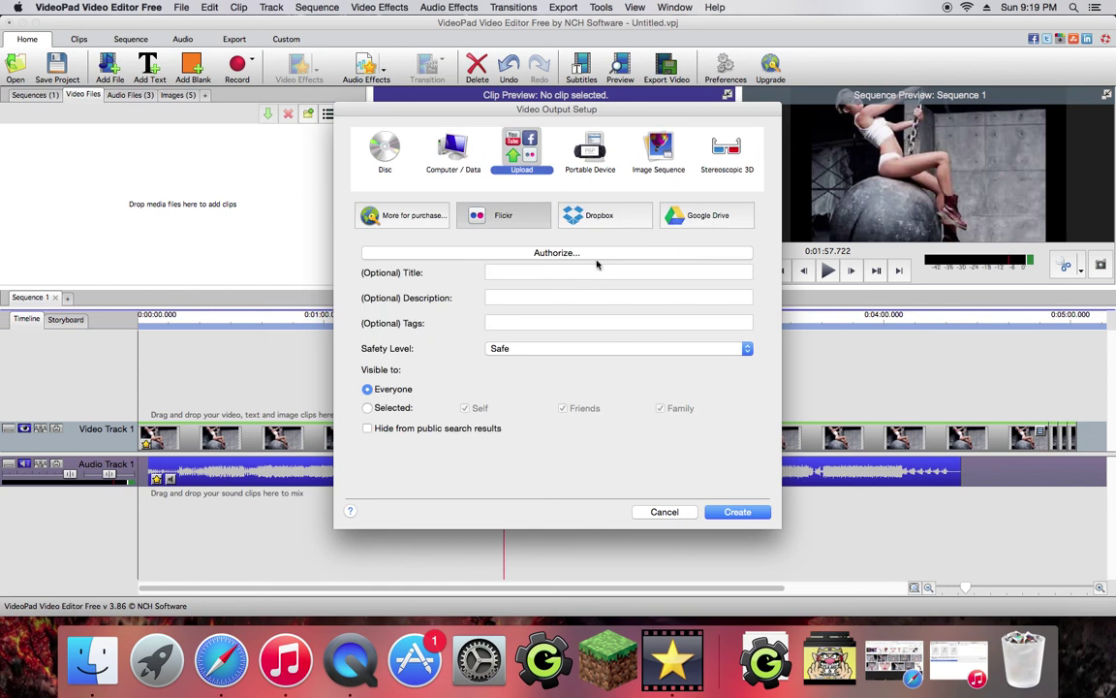
pyautogui.click(419, 143)
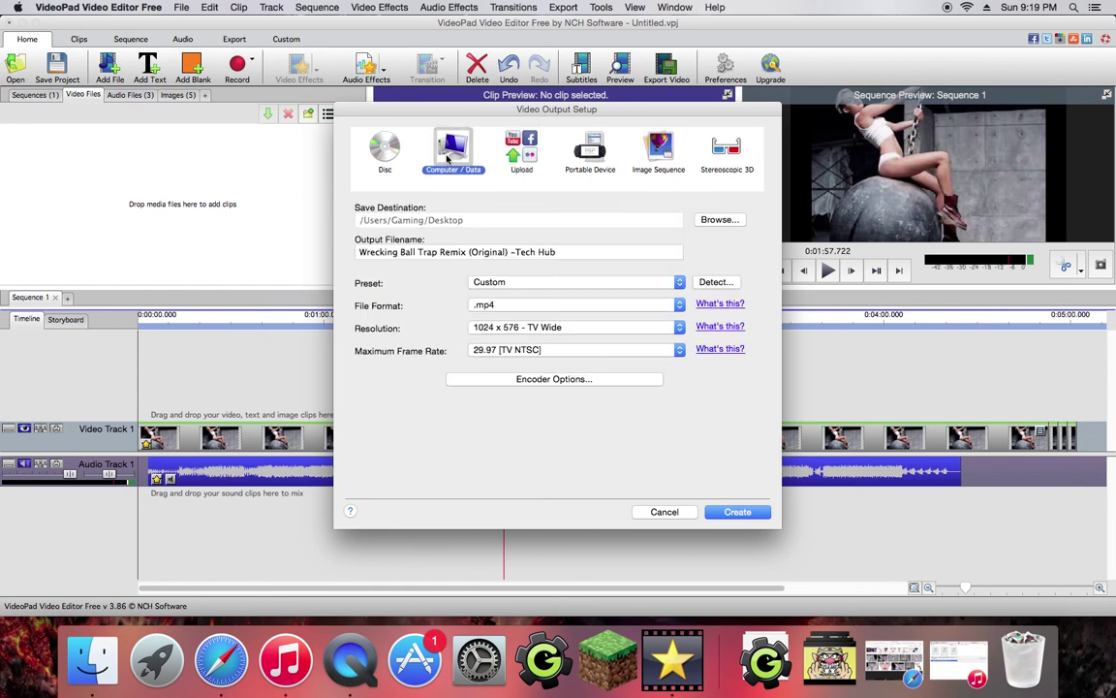
# - Start creating the .mp4 movie and move the progress window aside as it reaches 23%
pyautogui.click(753, 512)
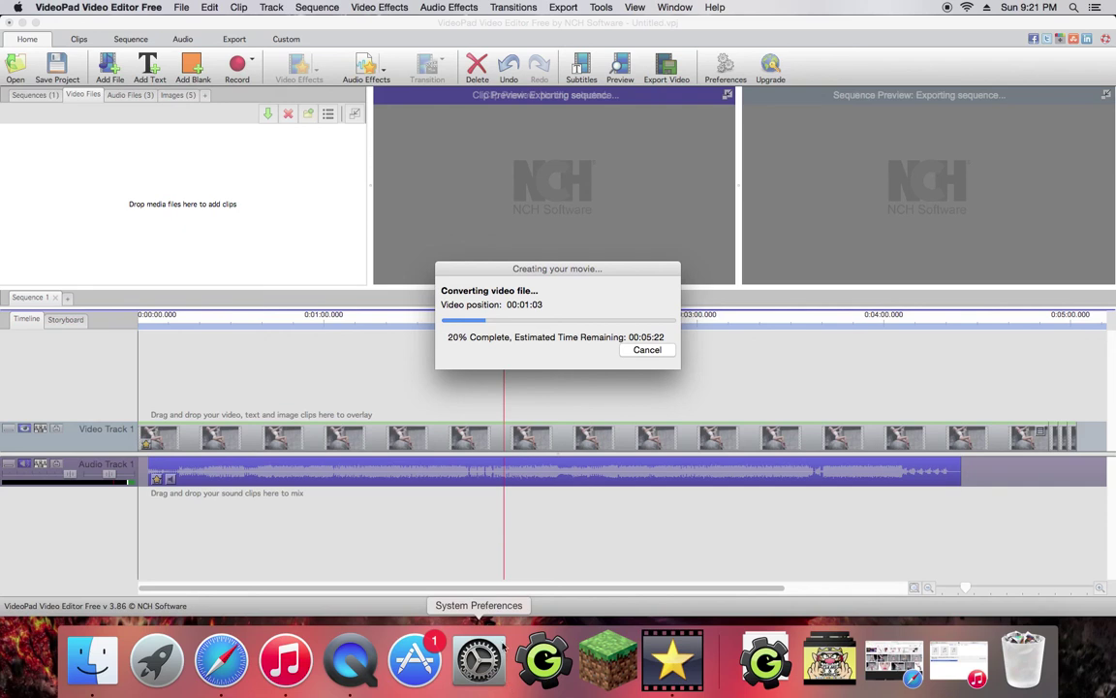
pyautogui.moveTo(454, 269); pyautogui.dragTo(434, 251)
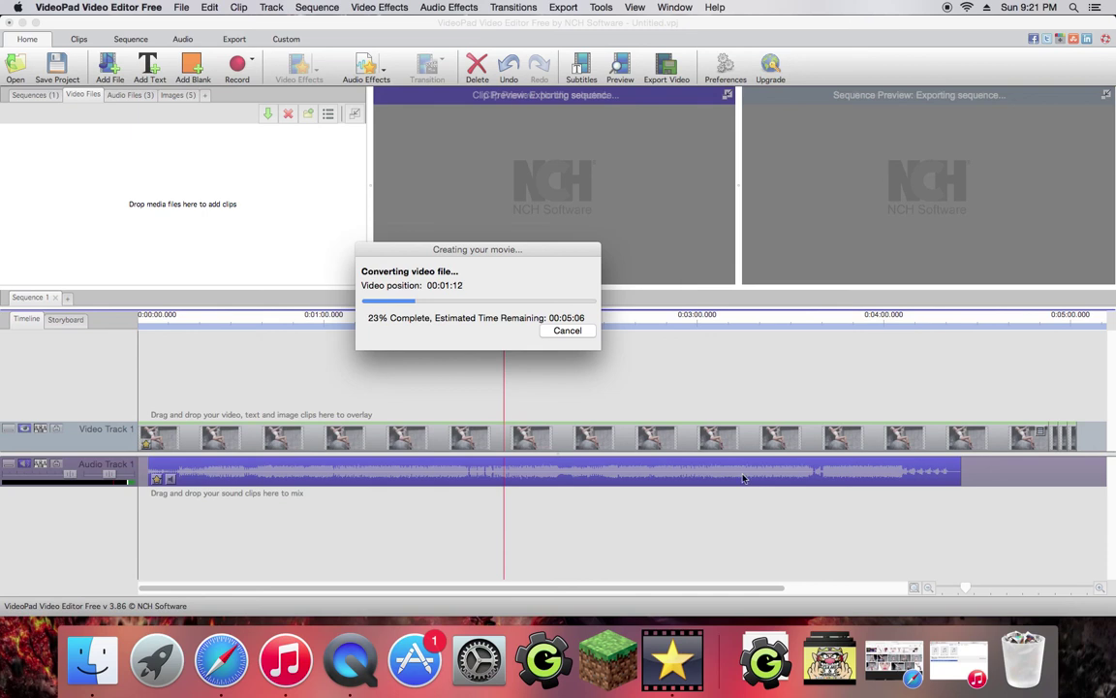
# - Open YouTube's upload page from the channel tab in Safari, with the window shifted right
pyautogui.click(903, 658)
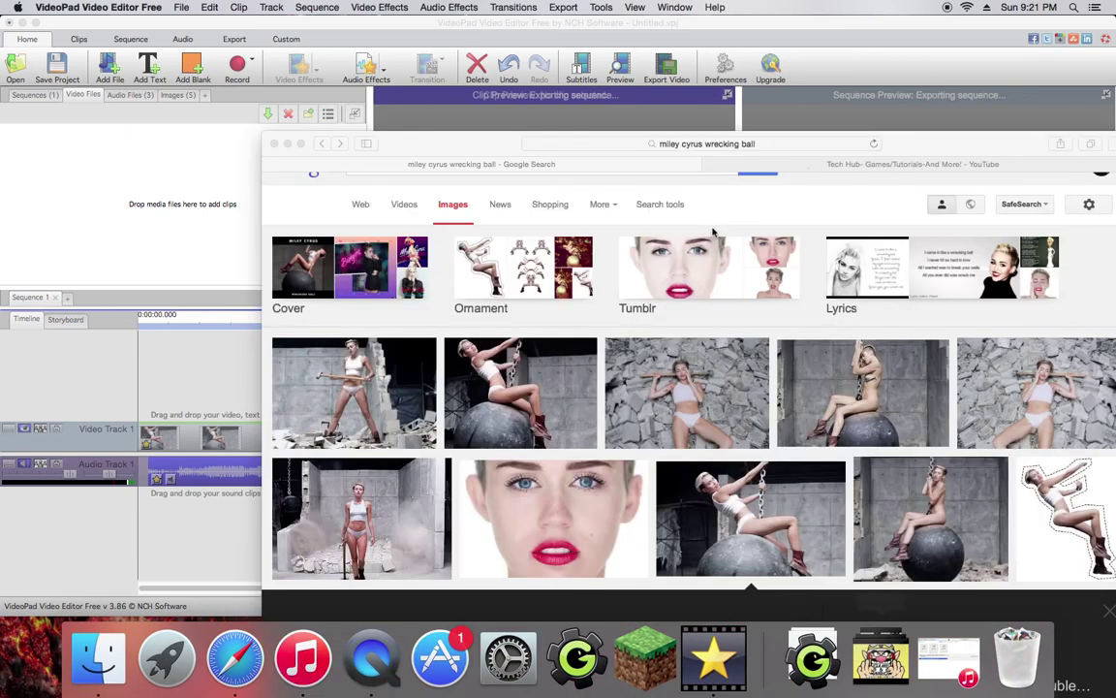
pyautogui.click(785, 163)
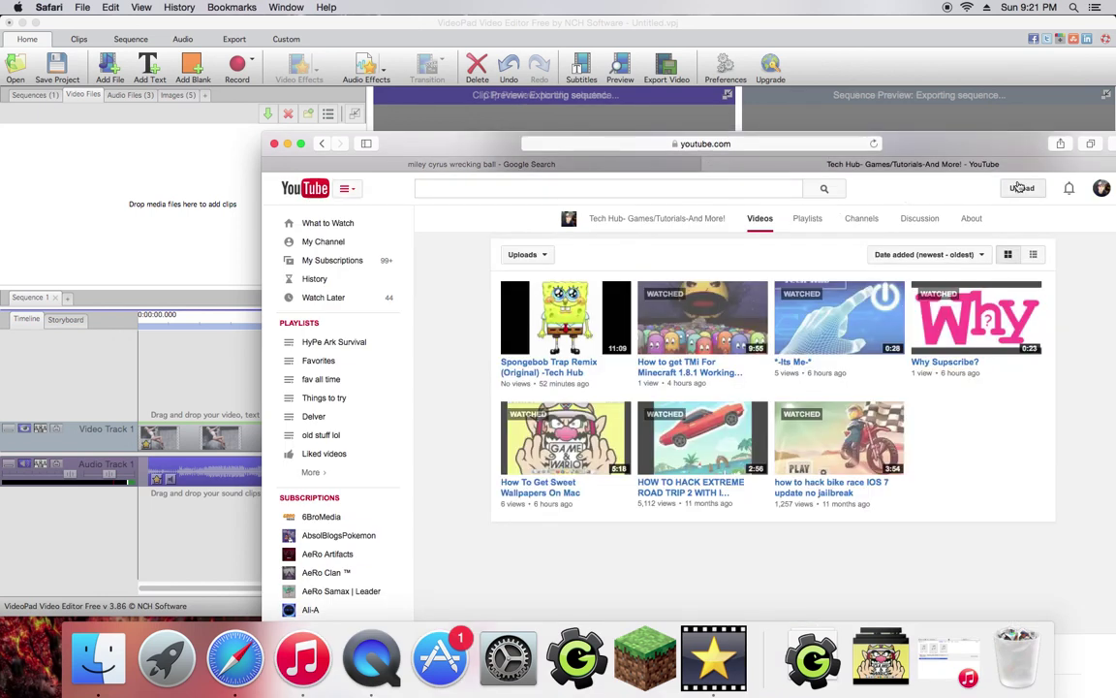
pyautogui.click(660, 322)
pyautogui.moveTo(415, 156); pyautogui.dragTo(688, 175)
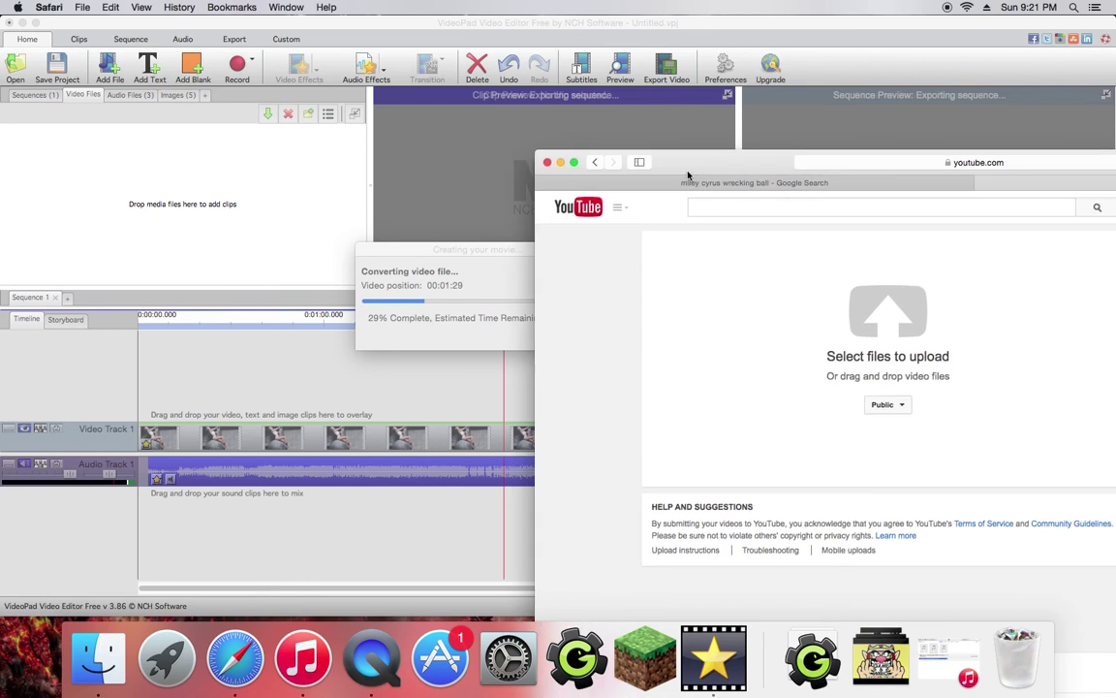